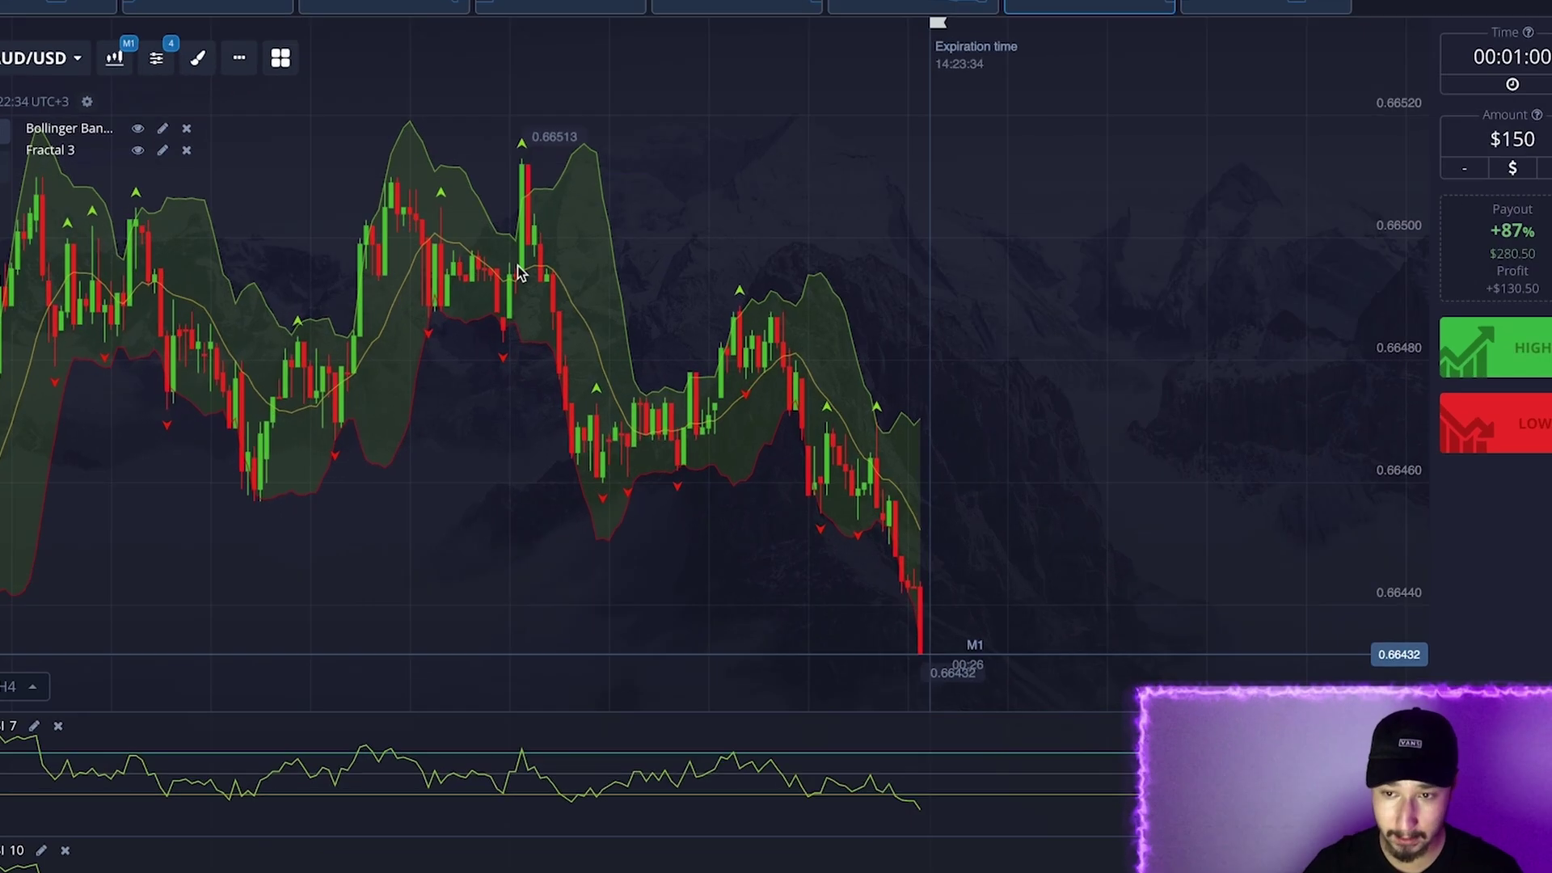
- Check the input settings of the Fractal and Bollinger Bands indicators on the AUD/USD chart, leaving them unsaved
{"action": "left_click", "coordinate": [279, 204]}
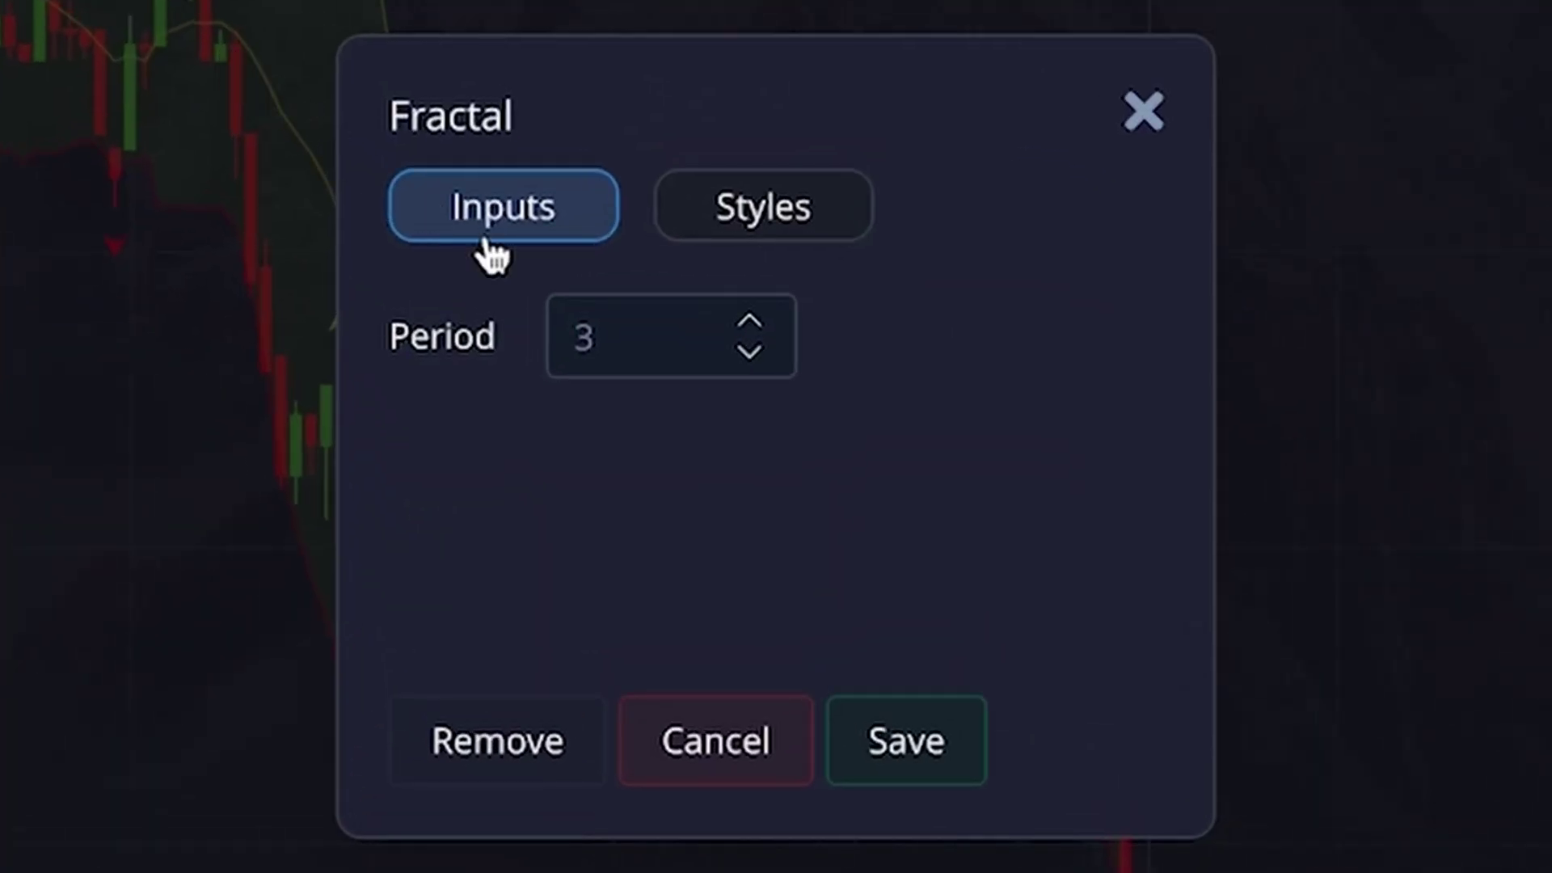
{"action": "left_click", "coordinate": [1142, 113]}
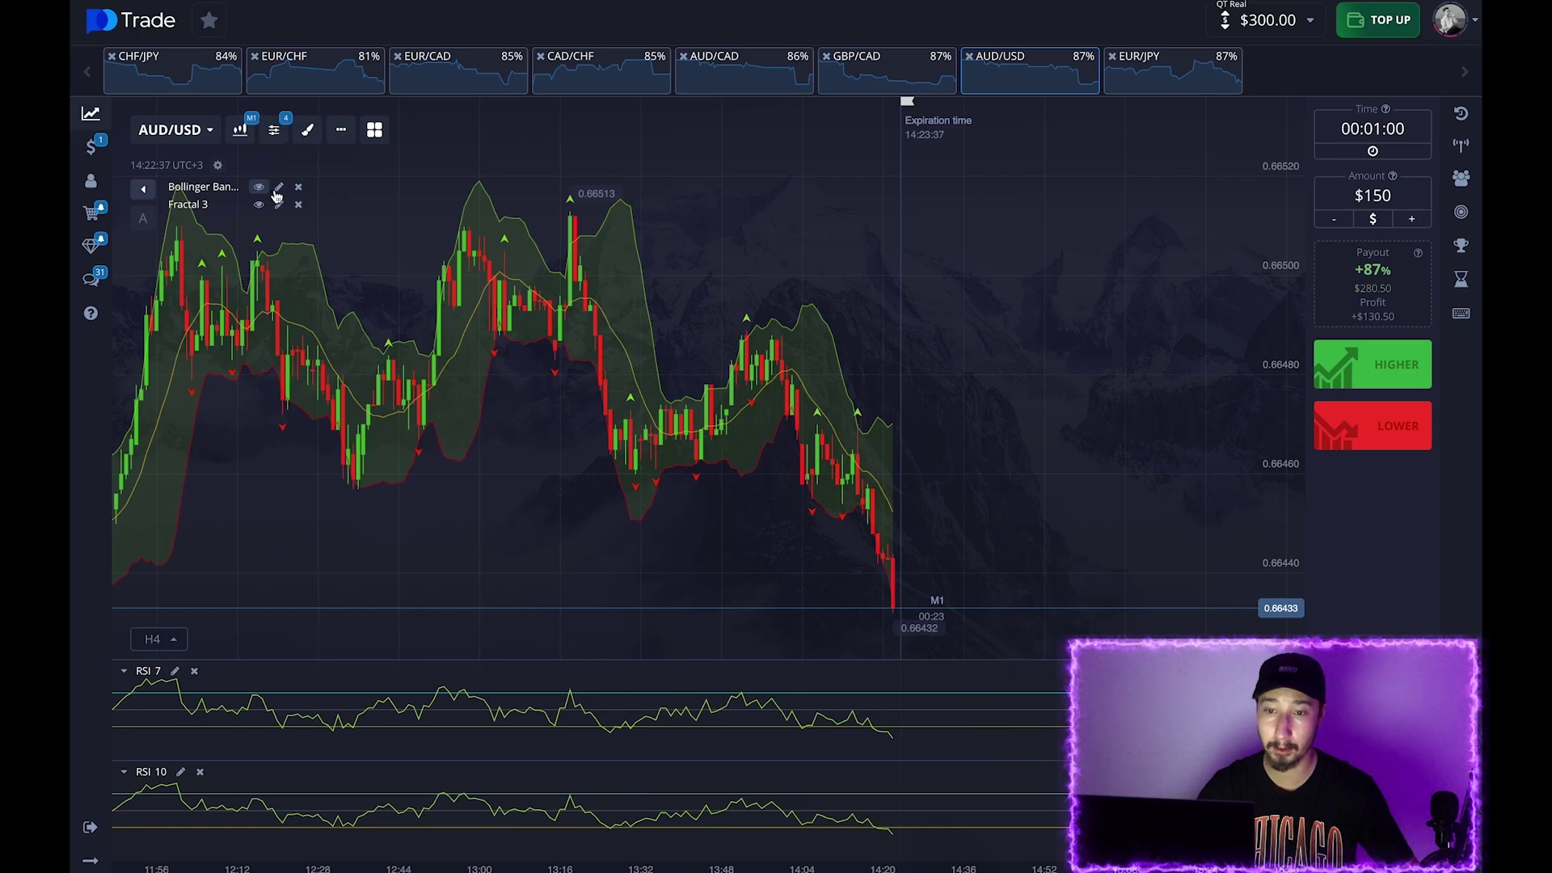
{"action": "left_click", "coordinate": [279, 187]}
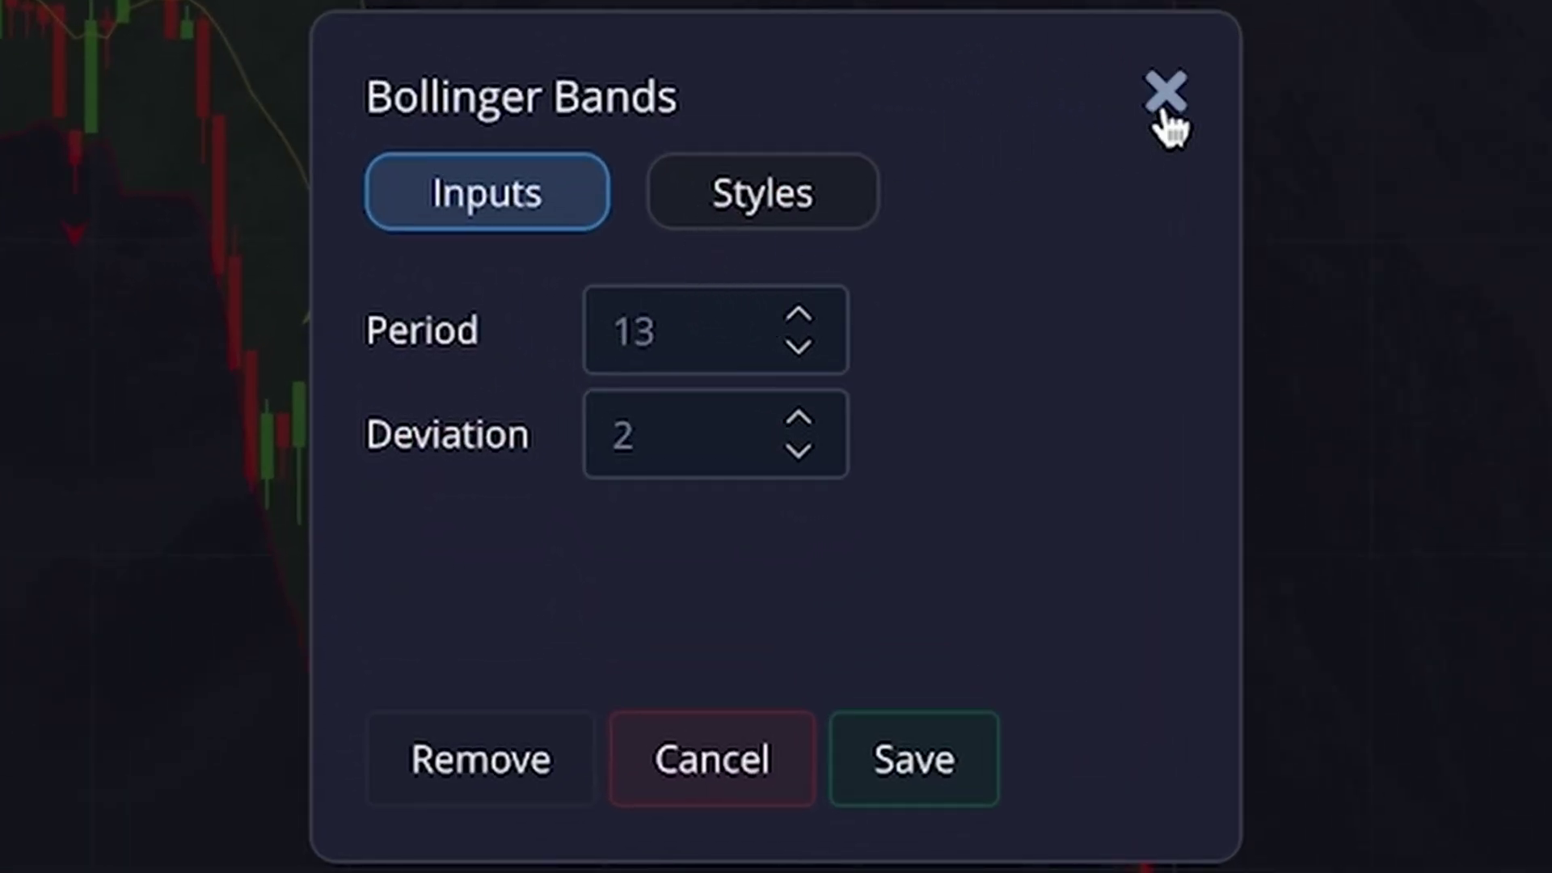
{"action": "left_click", "coordinate": [1149, 111]}
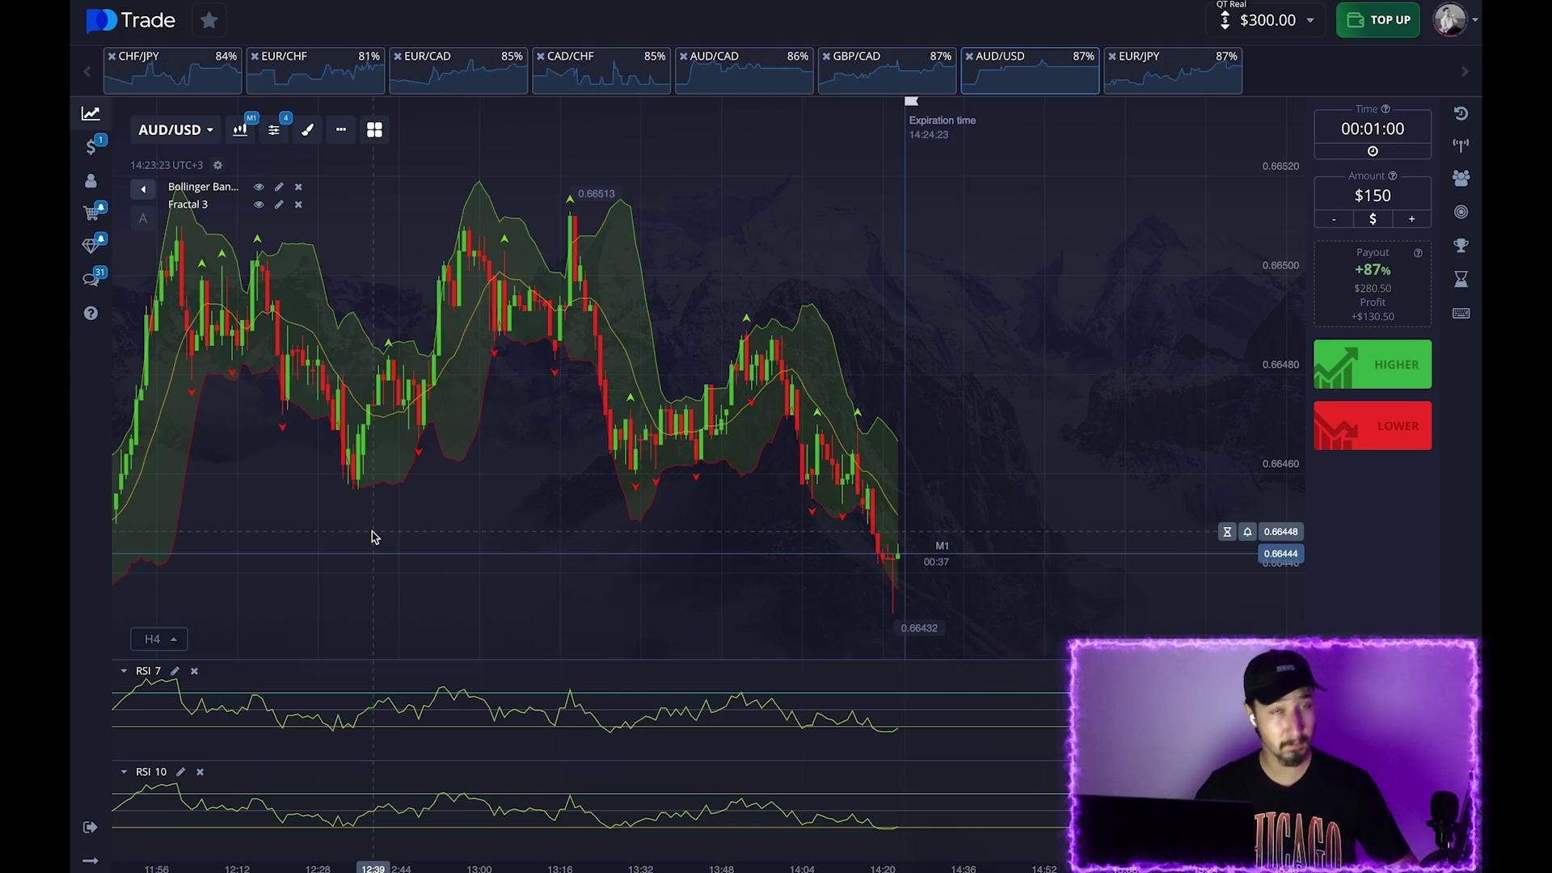
- Switch to the GBP/CAD chart and place a $150 higher trade with a one-minute expiration
{"action": "left_click_drag", "start_coordinate": [352, 558], "coordinate": [453, 582]}
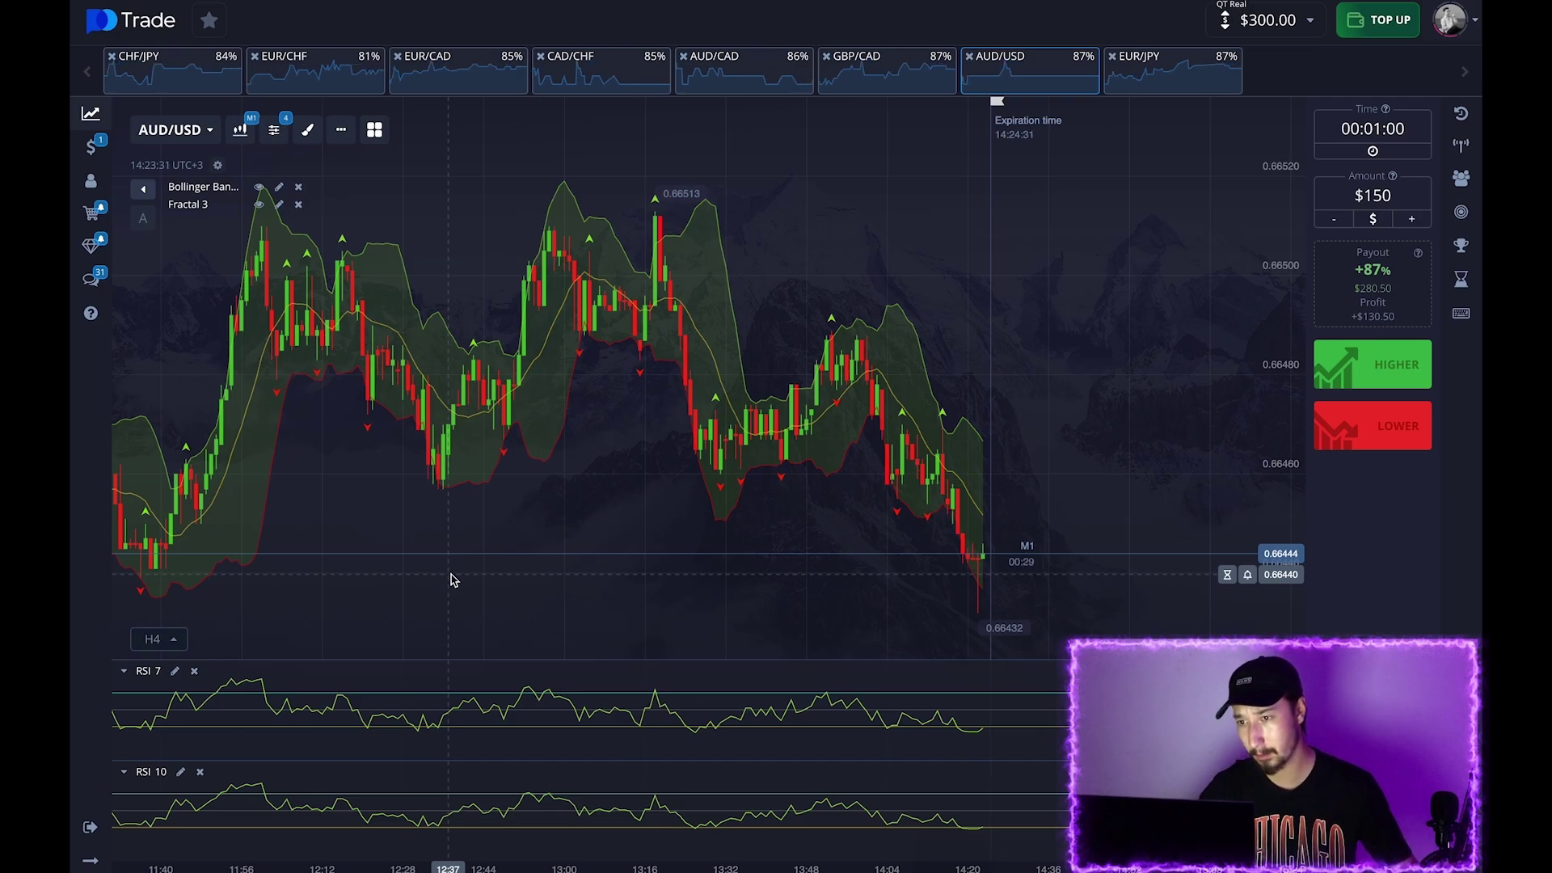
{"action": "mouse_move", "coordinate": [557, 531]}
{"action": "left_mouse_down"}
{"action": "mouse_move", "coordinate": [808, 526]}
{"action": "mouse_move", "coordinate": [566, 522]}
{"action": "left_mouse_up"}
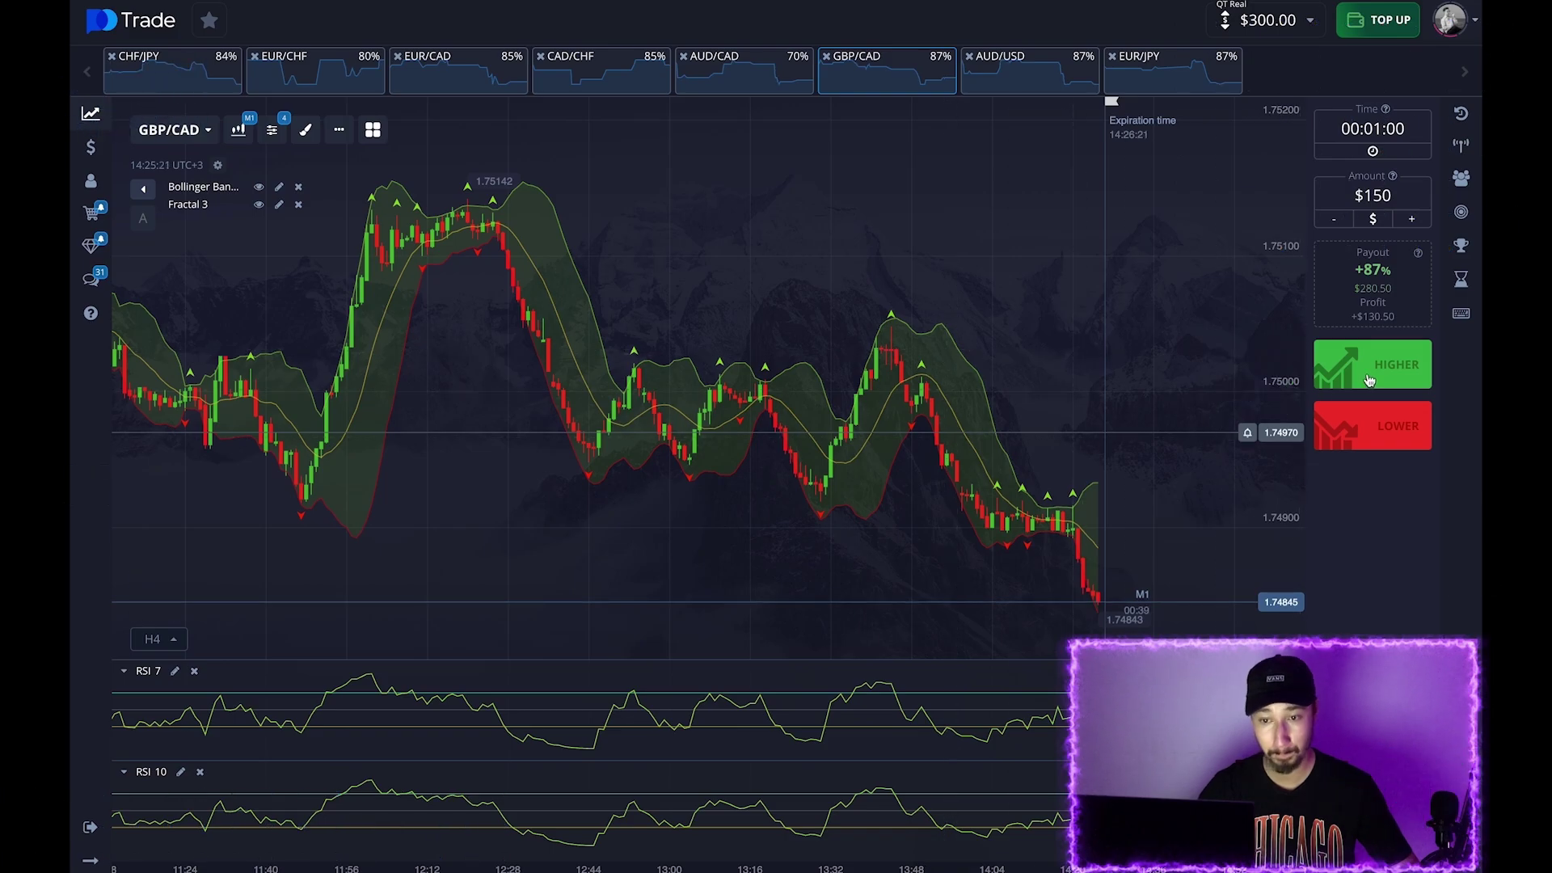
{"action": "key", "text": "shift+w"}
- Capture the chart area around the GBP/CAD entry, mark the entry candle and RSI lows with circles and arrows, and discard the capture
{"action": "left_click_drag", "start_coordinate": [811, 270], "coordinate": [908, 273]}
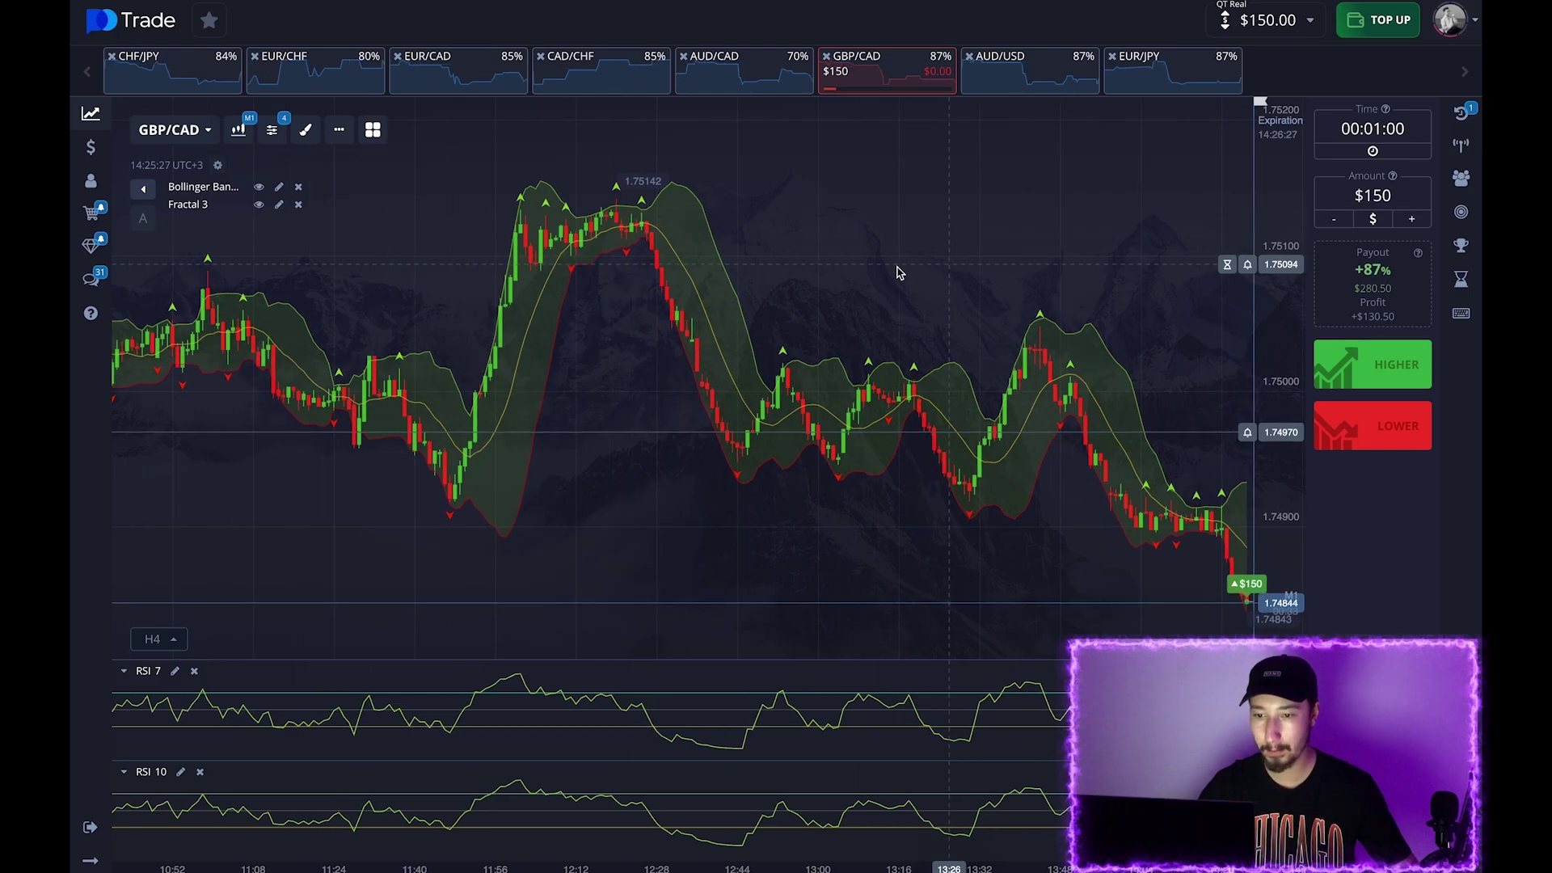
{"action": "left_click_drag", "start_coordinate": [956, 267], "coordinate": [554, 267]}
{"action": "scroll", "coordinate": [1004, 348], "scroll_direction": "up", "scroll_amount": 3}
{"action": "scroll", "coordinate": [1004, 349], "scroll_direction": "up", "scroll_amount": 2}
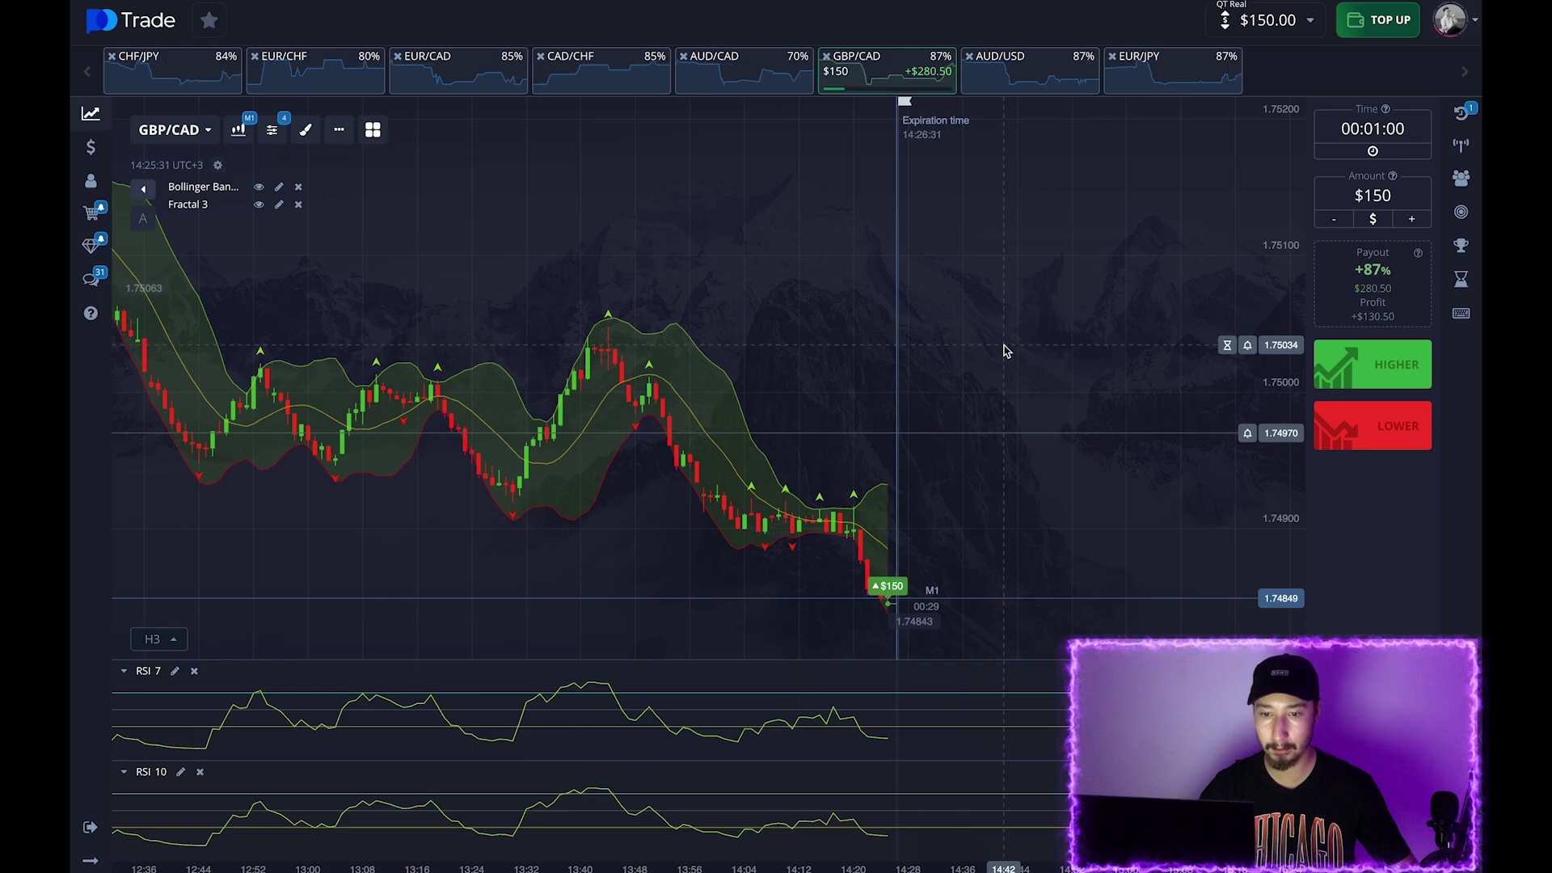
{"action": "scroll", "coordinate": [994, 353], "scroll_direction": "up", "scroll_amount": 3}
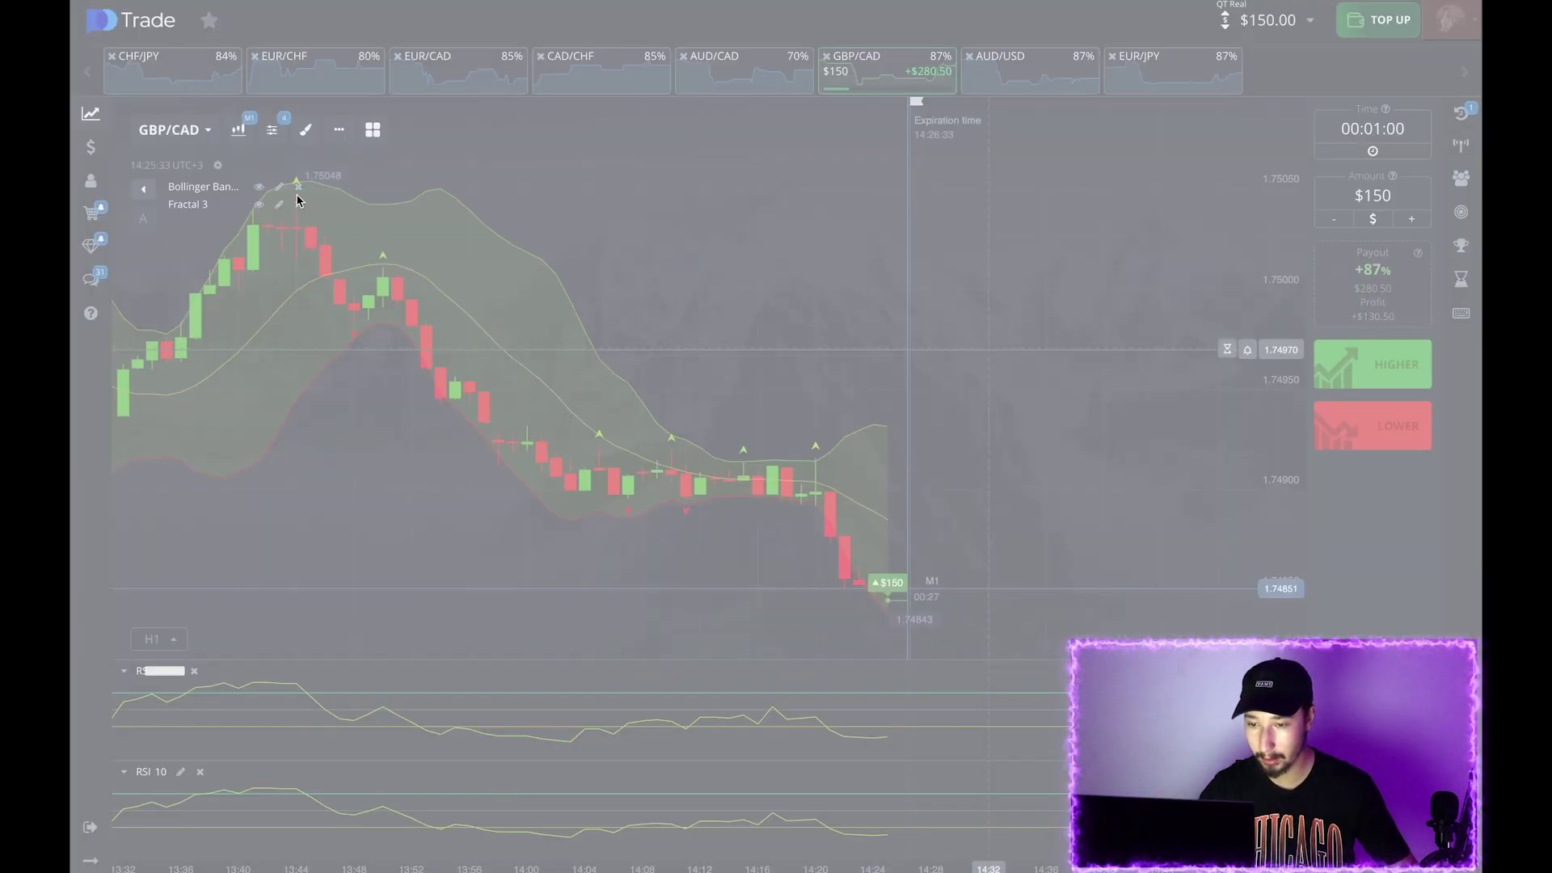
{"action": "left_click_drag", "start_coordinate": [119, 93], "coordinate": [1311, 871]}
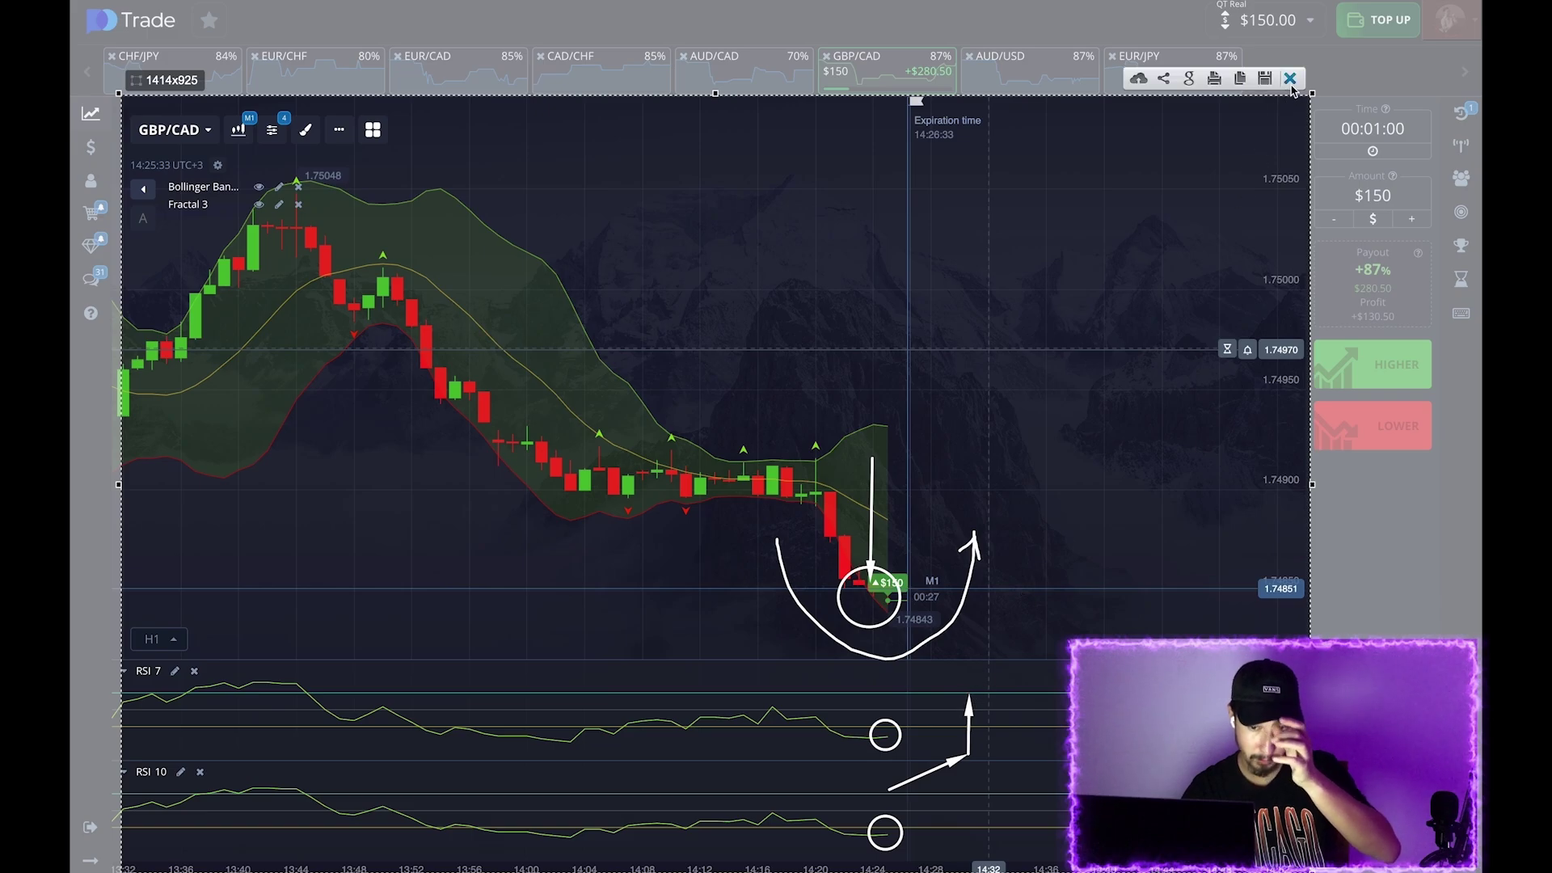
{"action": "left_click", "coordinate": [1290, 80]}
- Show the list of opened trades and inspect the running GBP/CAD trade on the chart up close
{"action": "left_click", "coordinate": [1462, 113]}
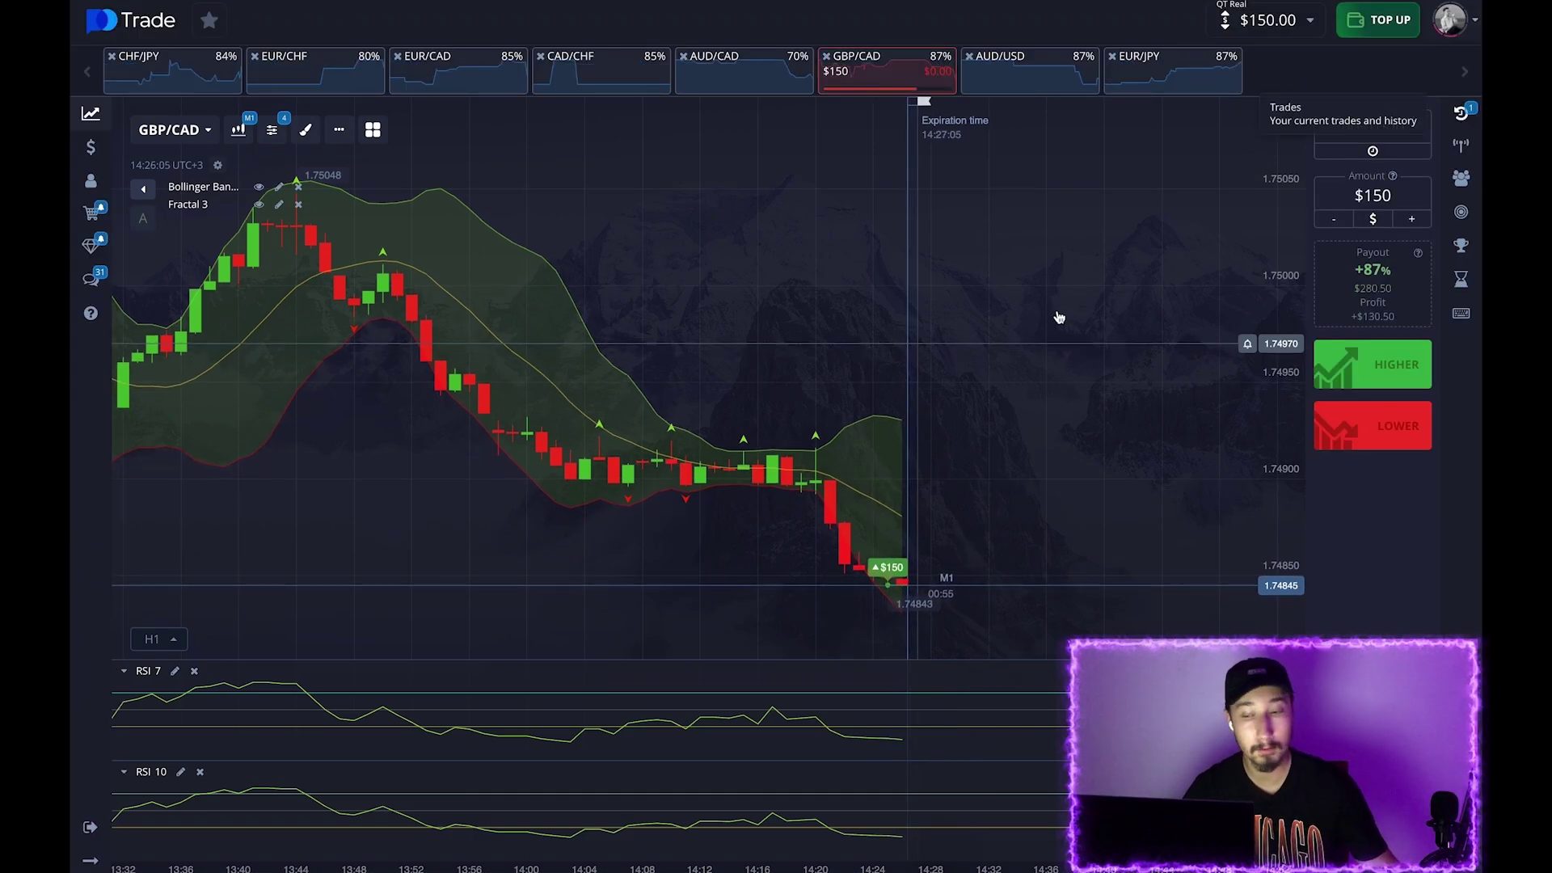
{"action": "scroll", "coordinate": [909, 382], "scroll_direction": "up", "scroll_amount": 5}
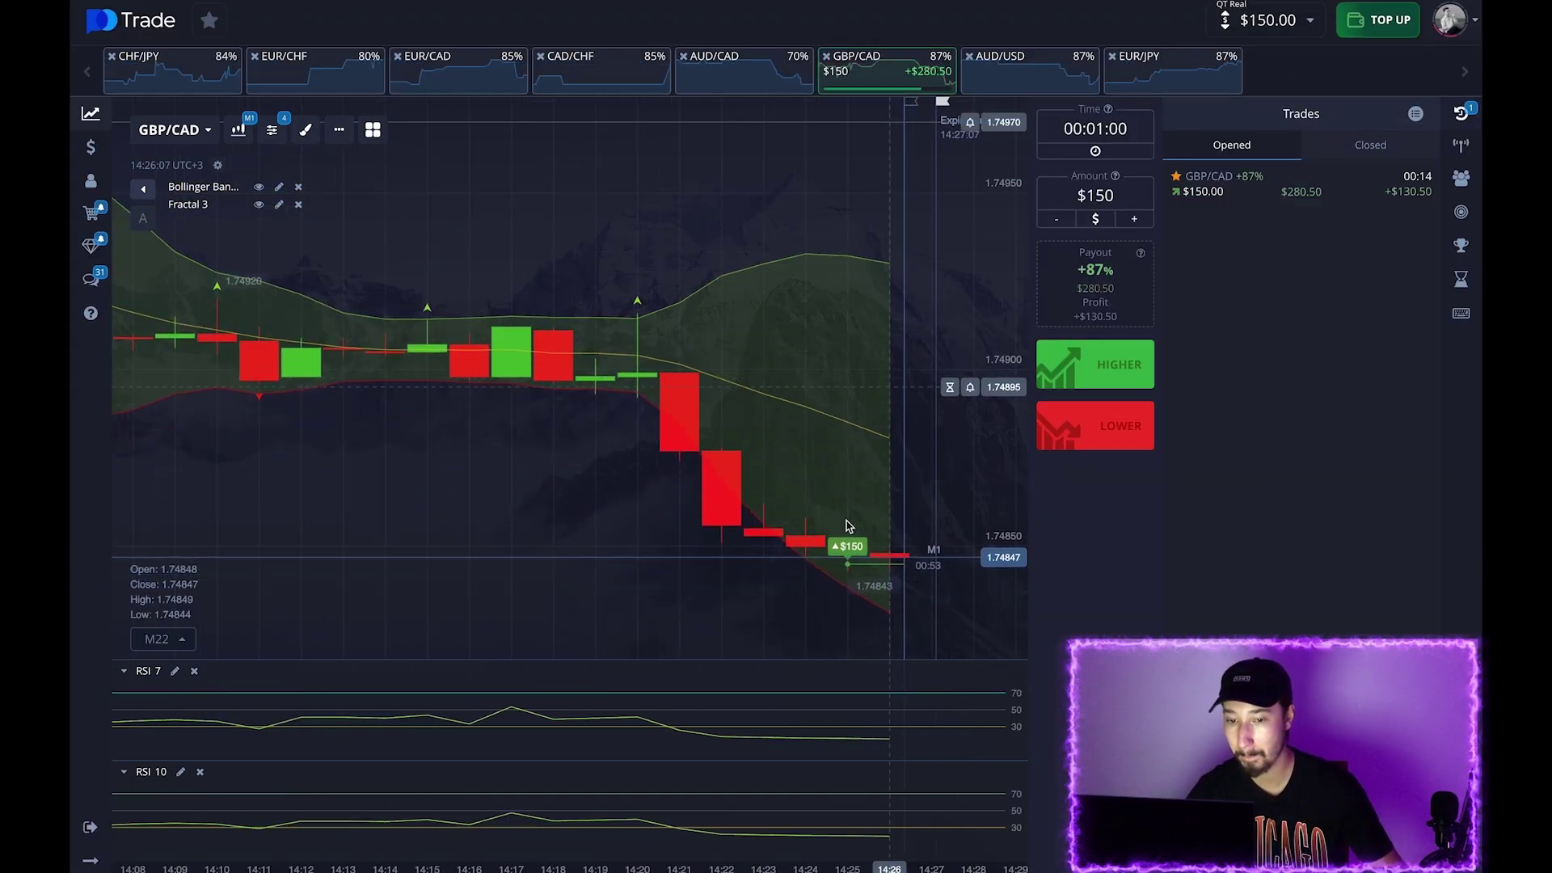
{"action": "left_click", "coordinate": [949, 381]}
{"action": "scroll", "coordinate": [846, 388], "scroll_direction": "down", "scroll_amount": 1}
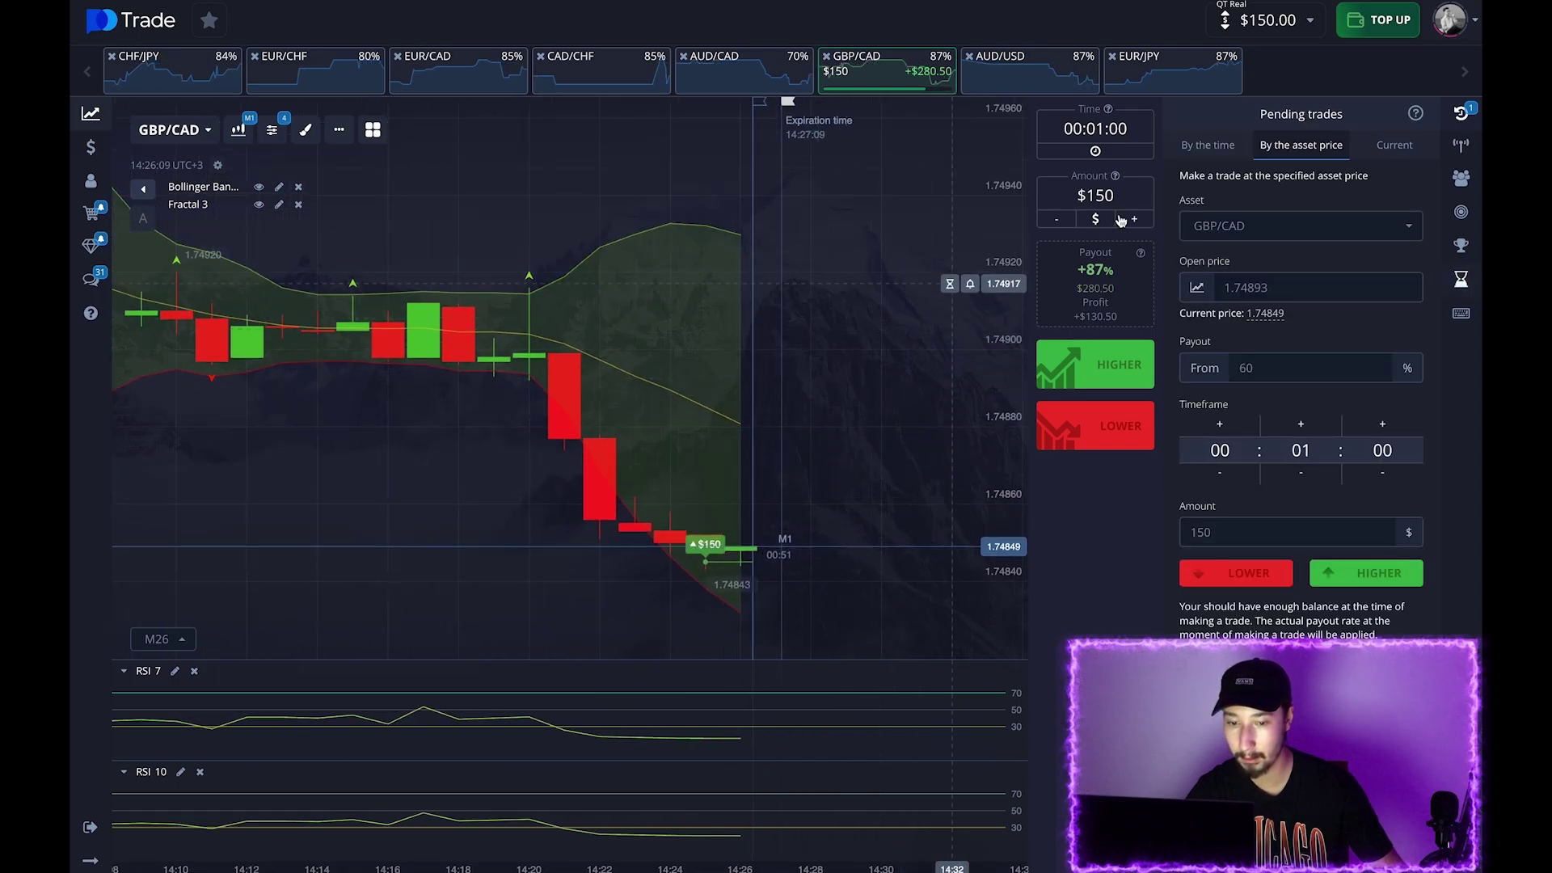
{"action": "left_click", "coordinate": [1385, 149]}
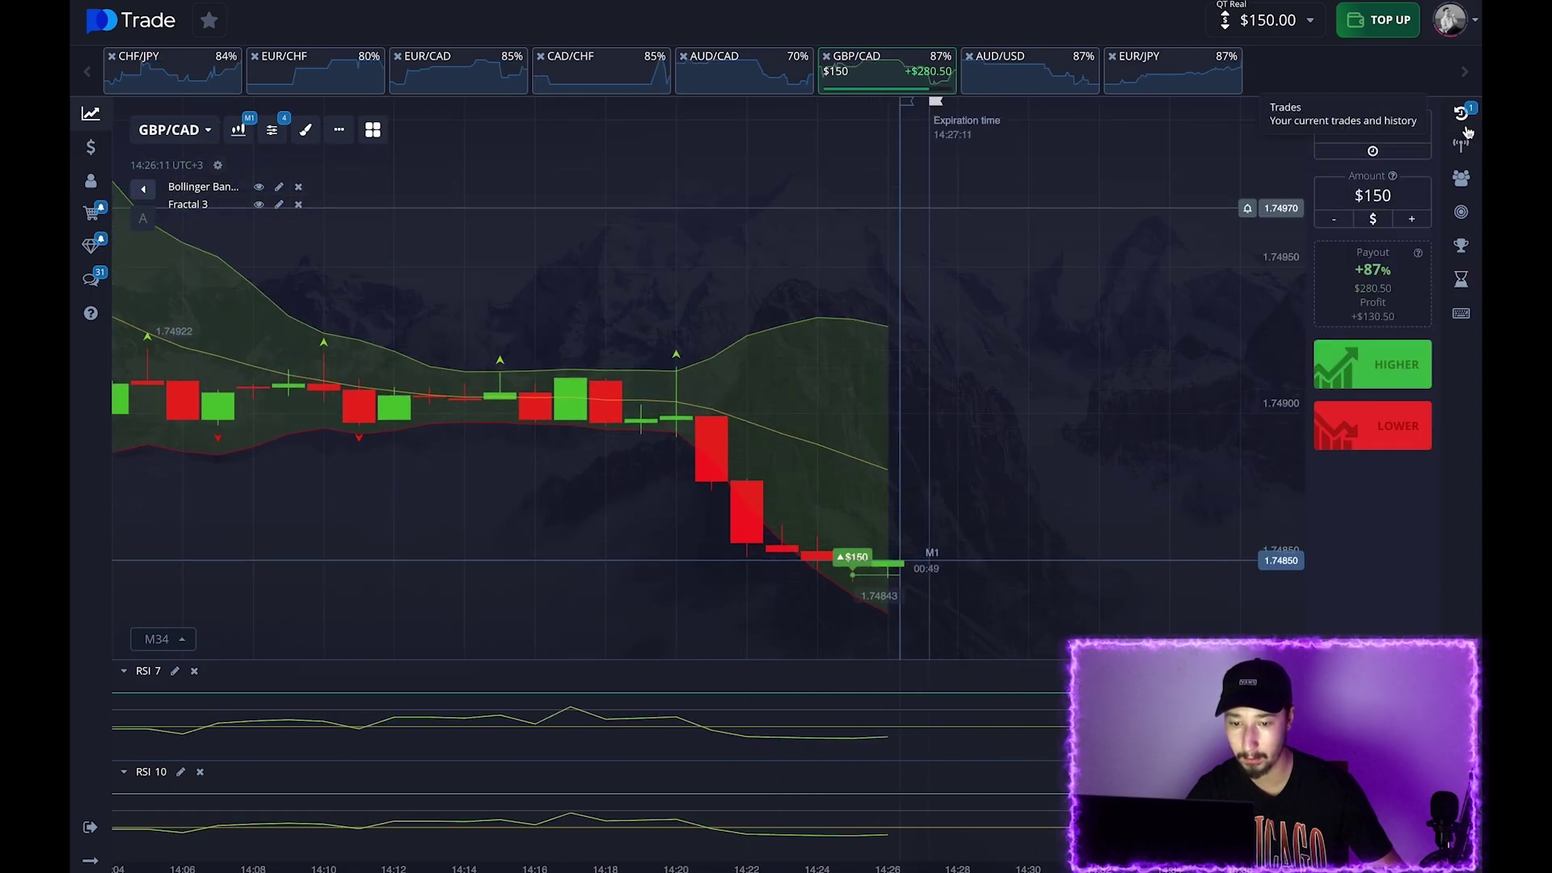
{"action": "left_click", "coordinate": [949, 355]}
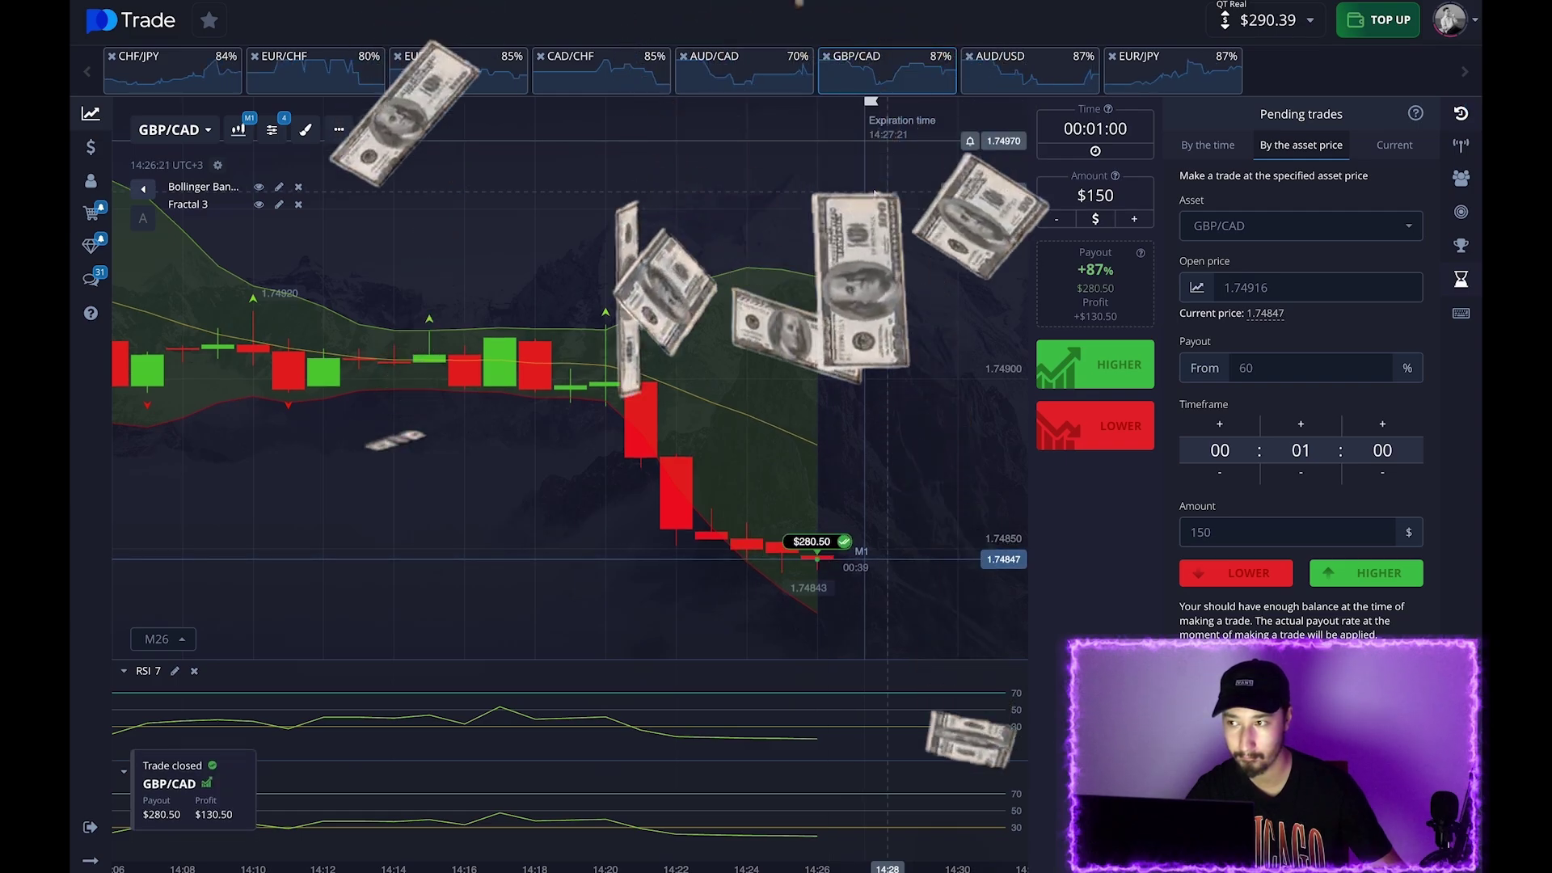
{"action": "left_click", "coordinate": [1461, 279]}
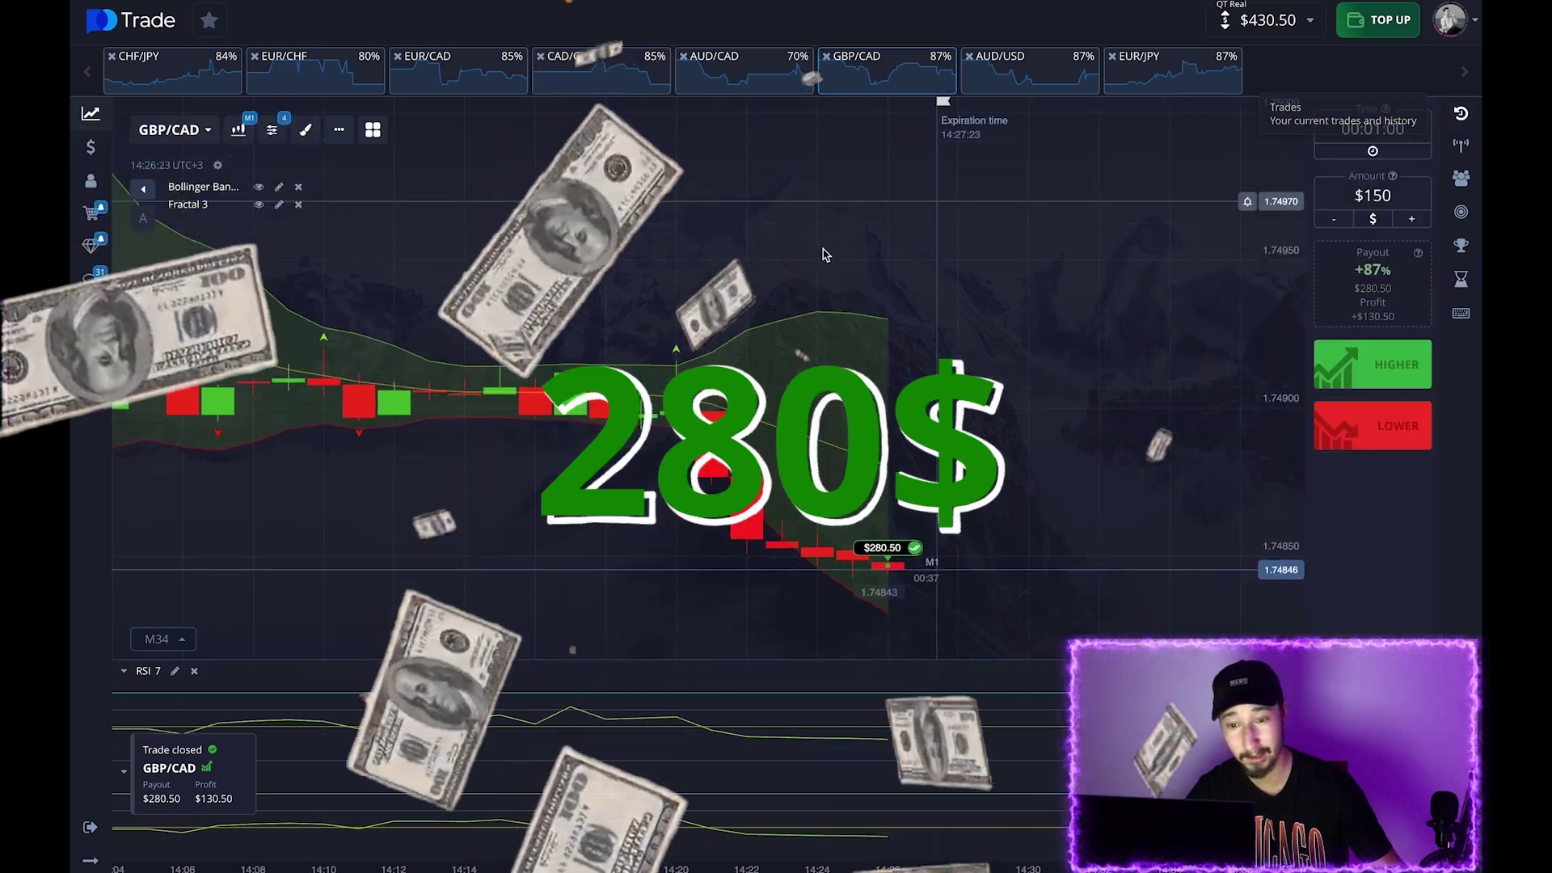
- Review the GBP/CAD price swings, Bollinger Bands and RSI lines around the closed trade at several chart scales
{"action": "scroll", "coordinate": [822, 252], "scroll_direction": "down", "scroll_amount": 5}
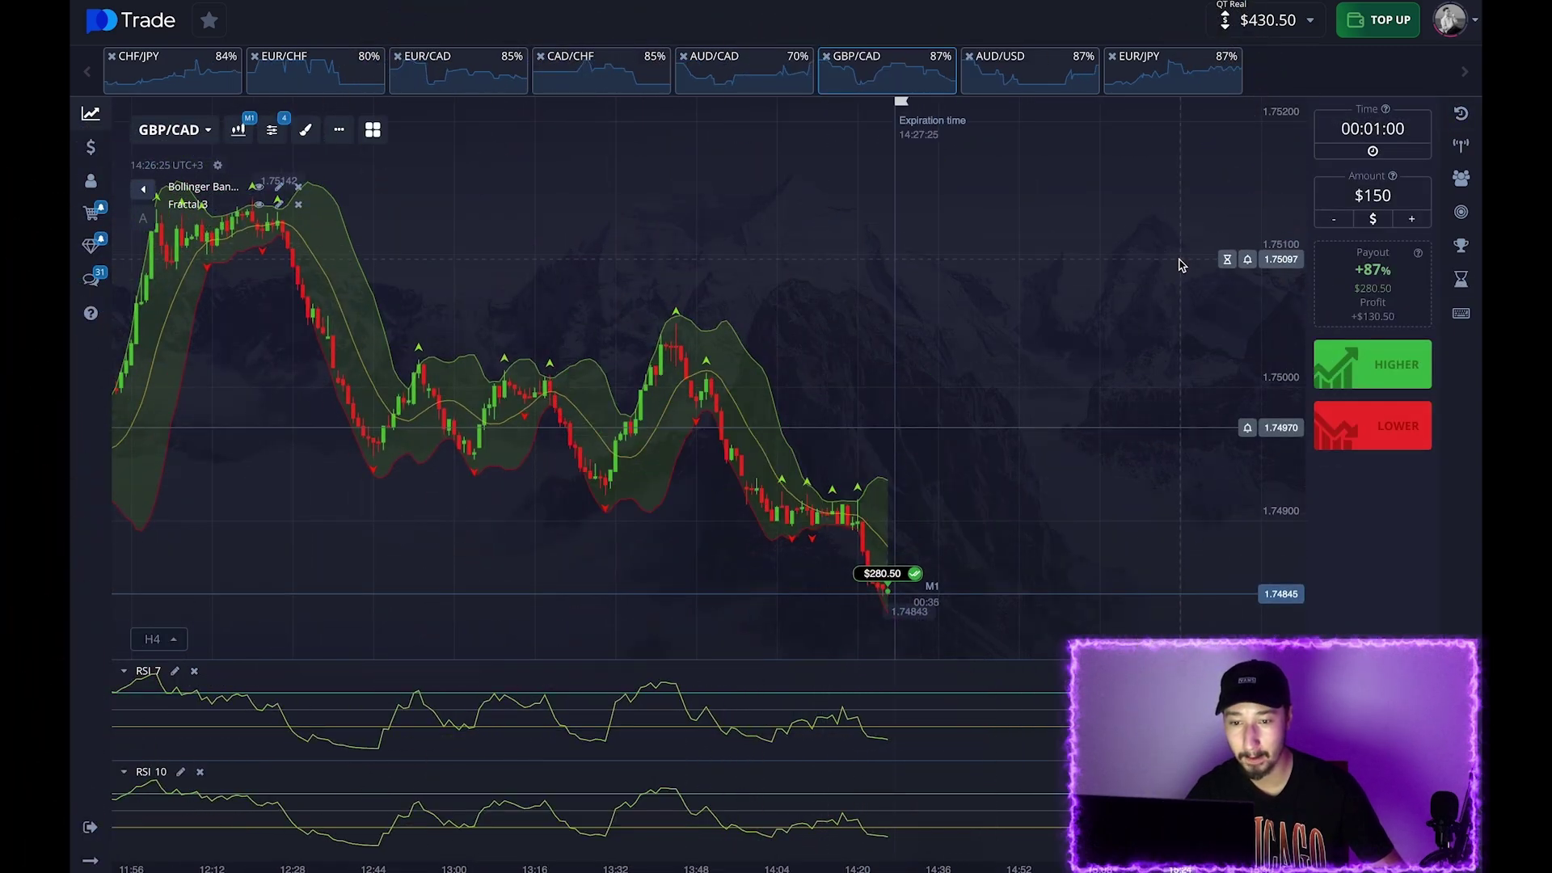
{"action": "left_click_drag", "start_coordinate": [914, 329], "coordinate": [1011, 444]}
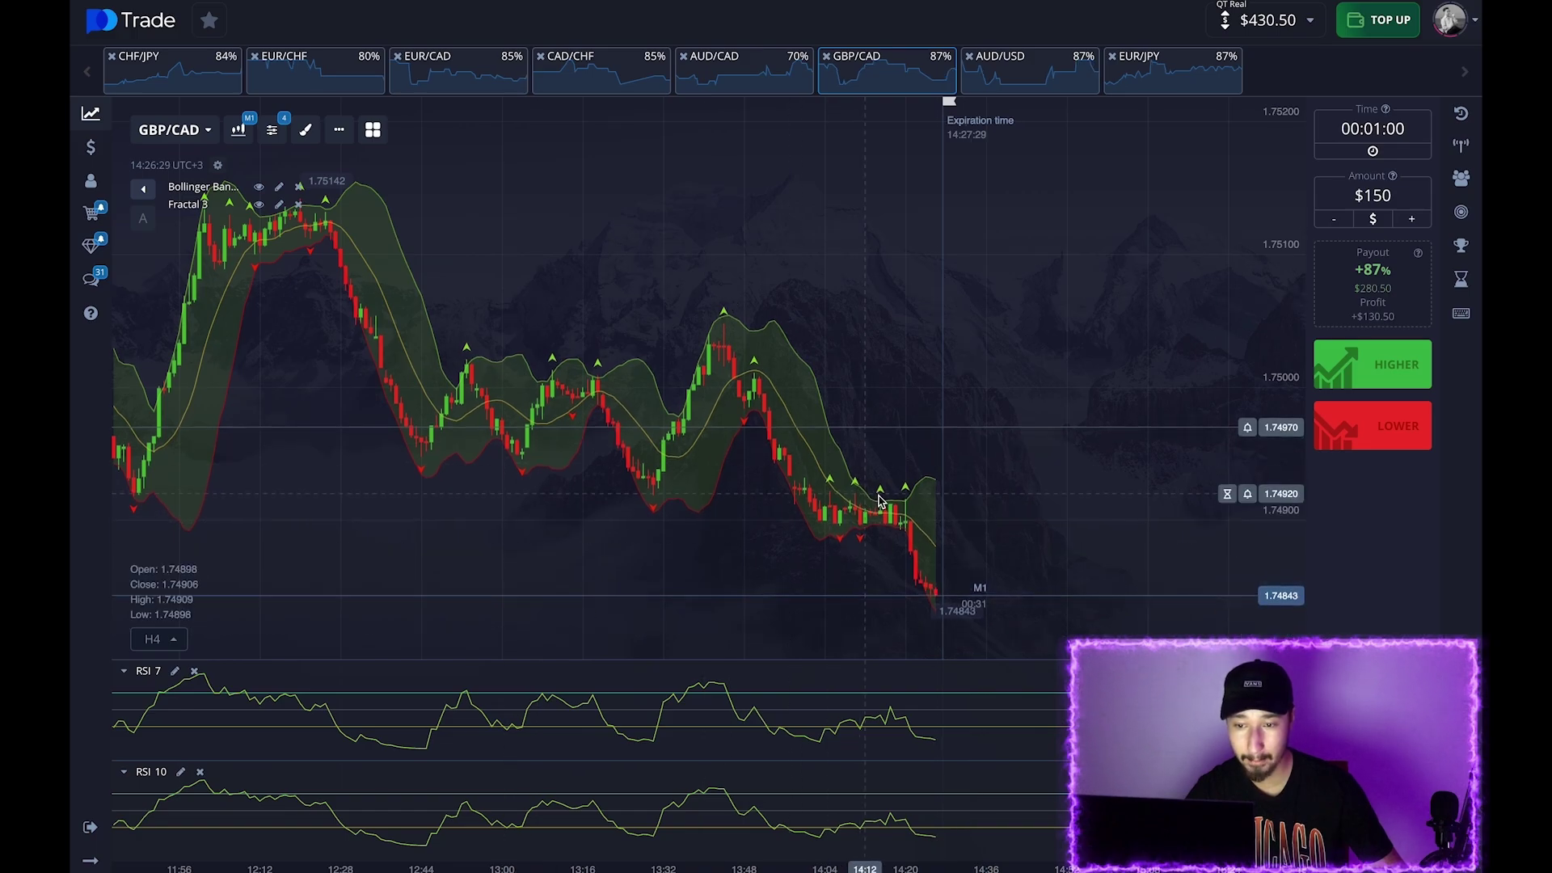
{"action": "left_click_drag", "start_coordinate": [767, 518], "coordinate": [612, 513]}
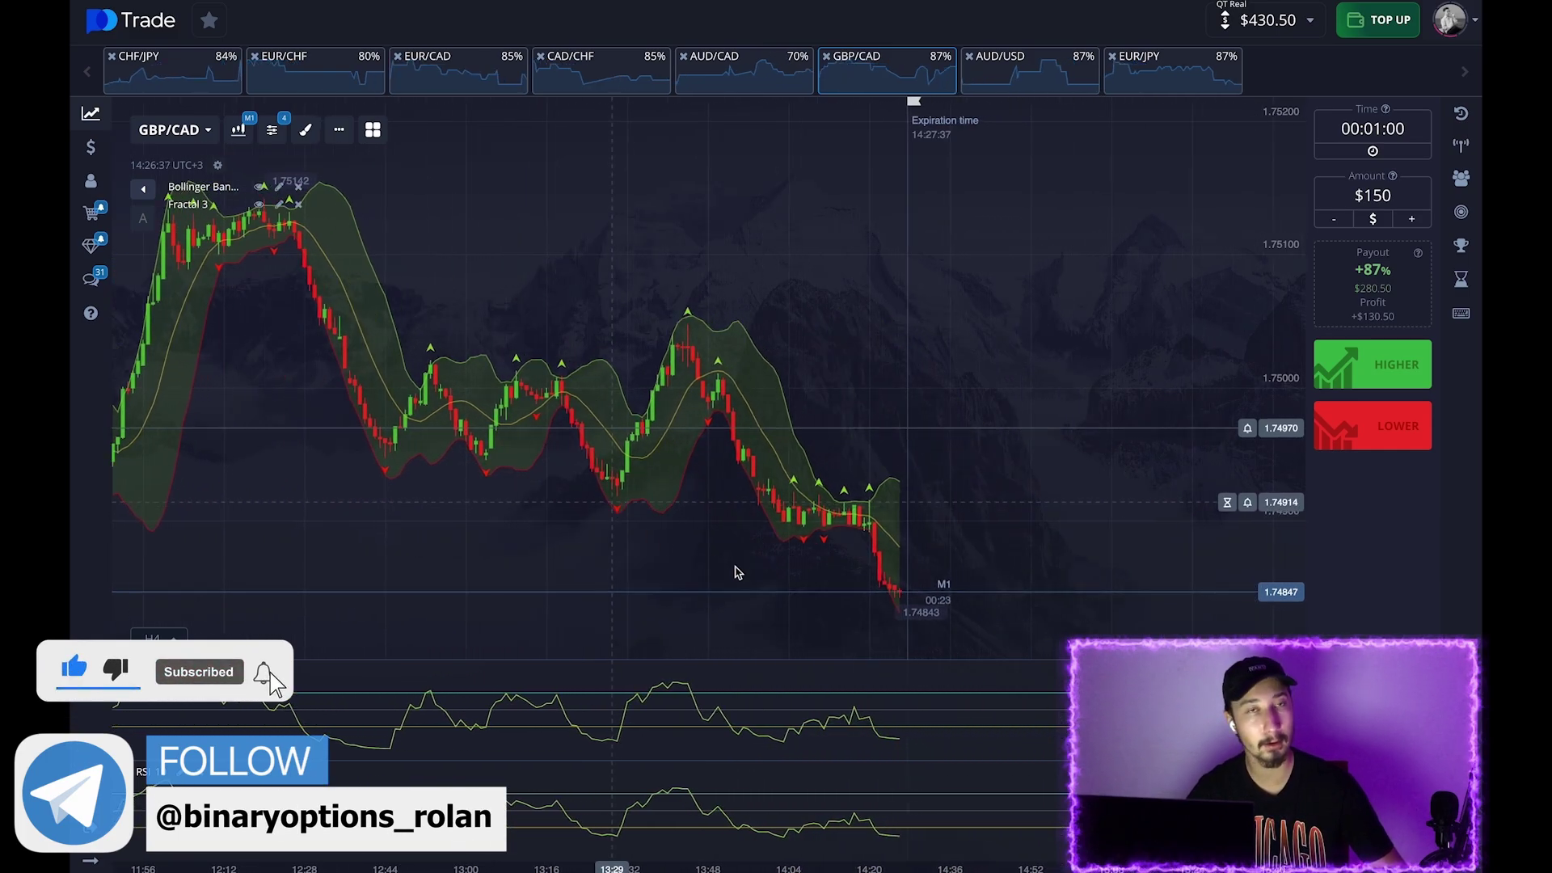
{"action": "scroll", "coordinate": [1051, 573], "scroll_direction": "up", "scroll_amount": 5}
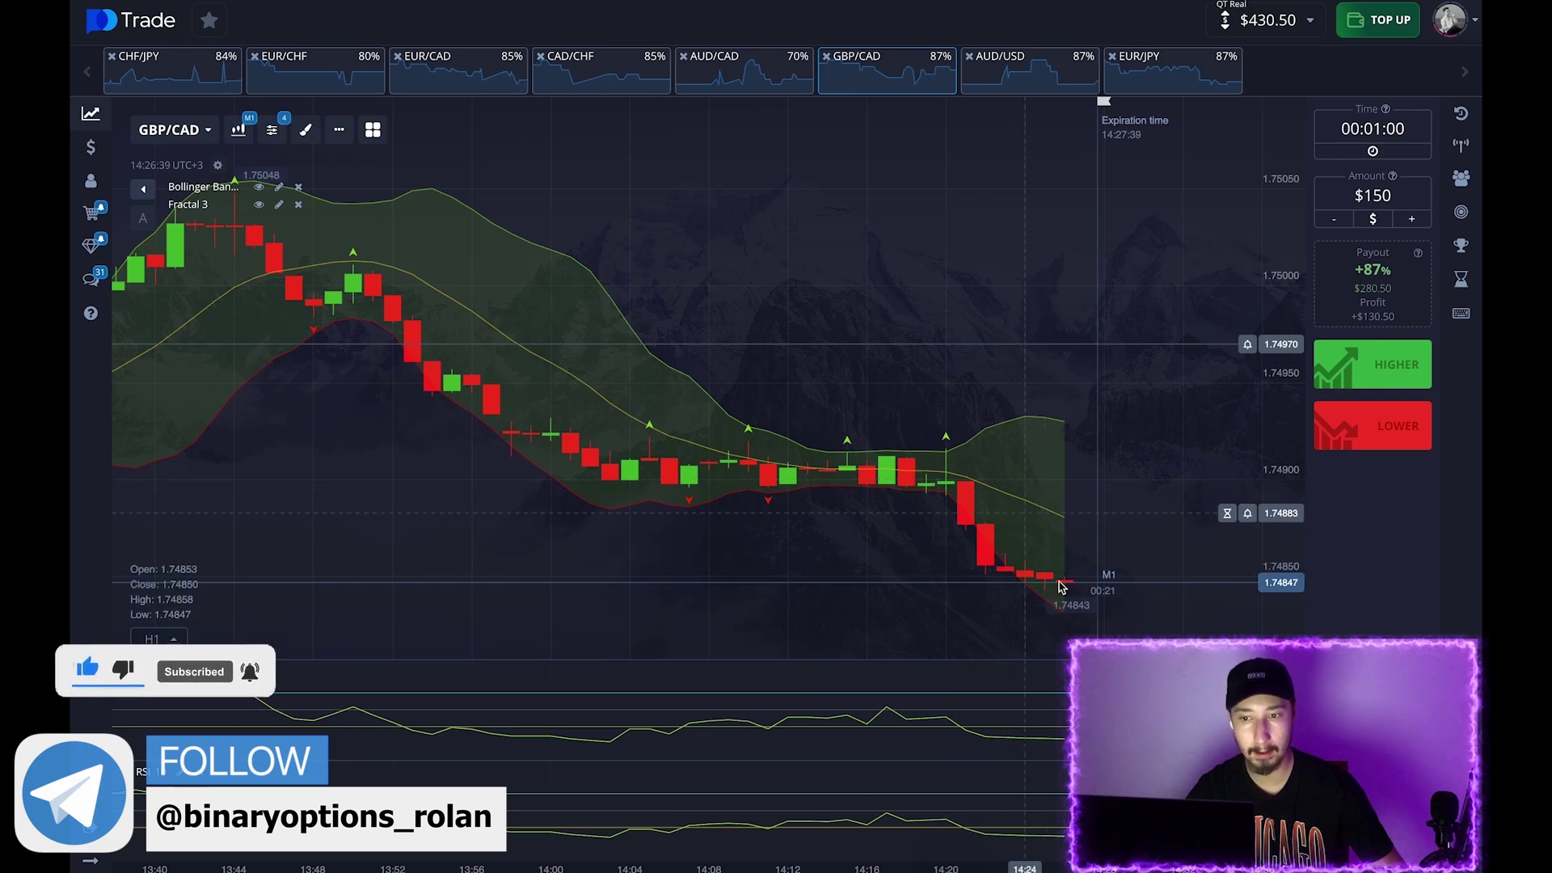
{"action": "scroll", "coordinate": [711, 461], "scroll_direction": "down", "scroll_amount": 2}
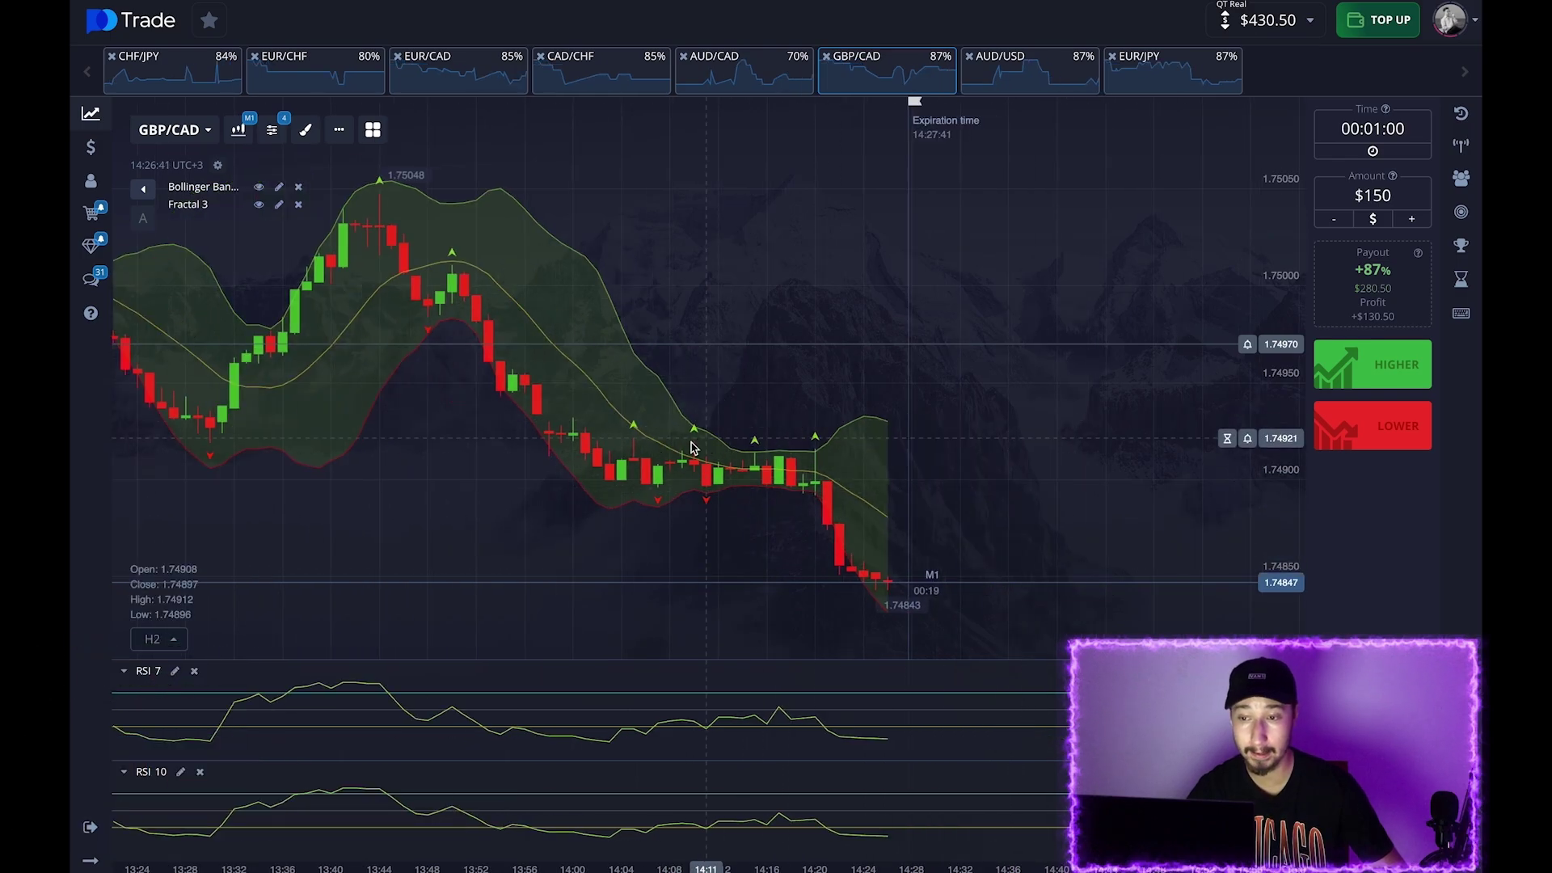
{"action": "scroll", "coordinate": [700, 445], "scroll_direction": "down", "scroll_amount": 3}
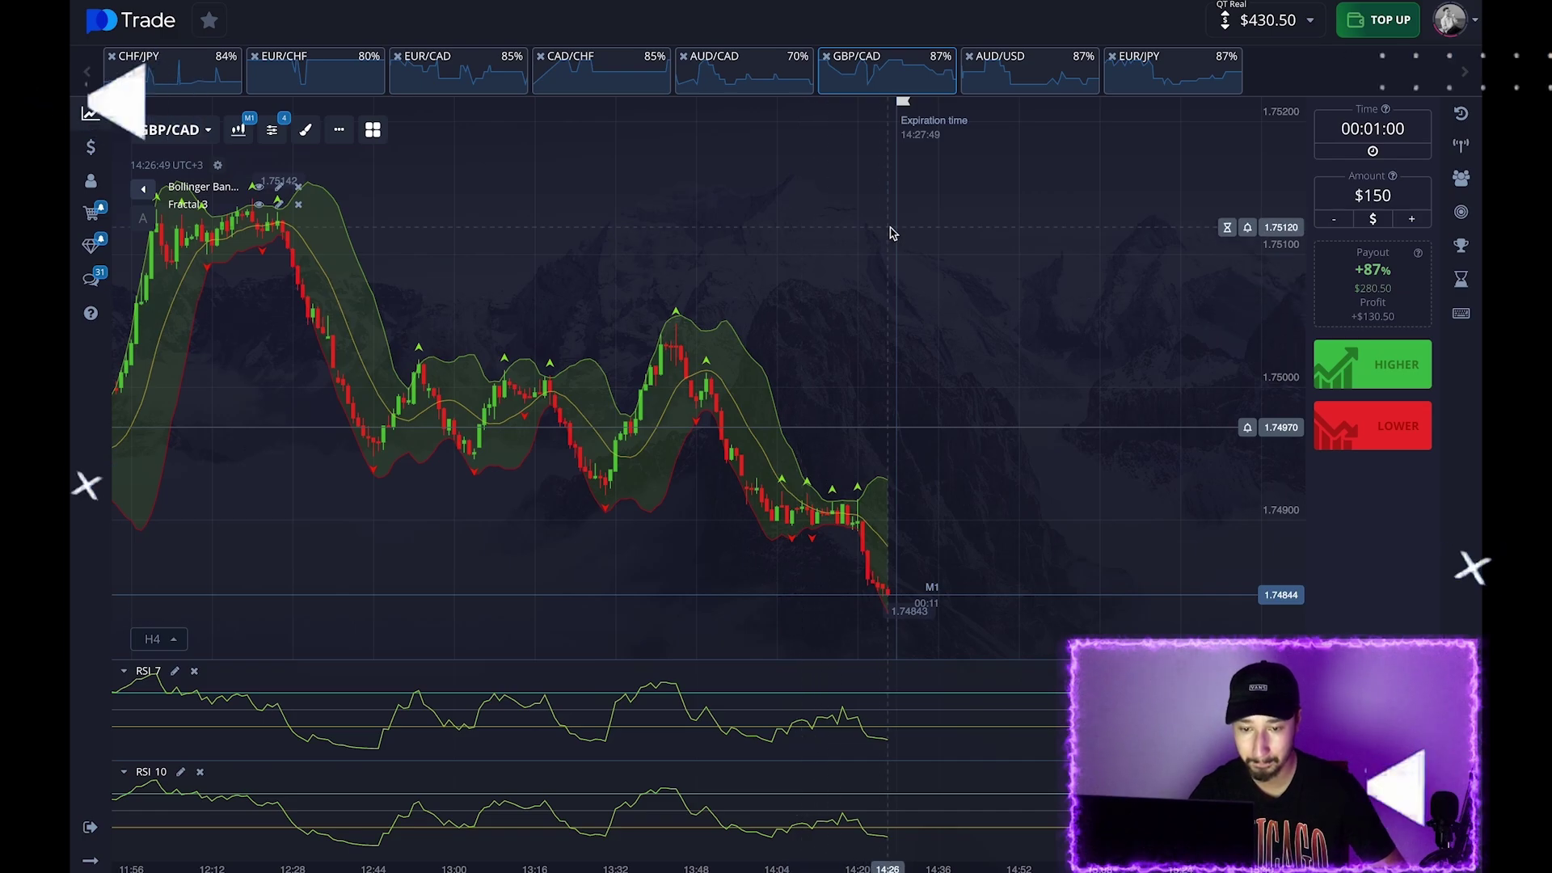
- Switch to the AUD/CAD chart and place a $150 higher trade with a one-minute expiration
{"action": "left_click", "coordinate": [737, 66]}
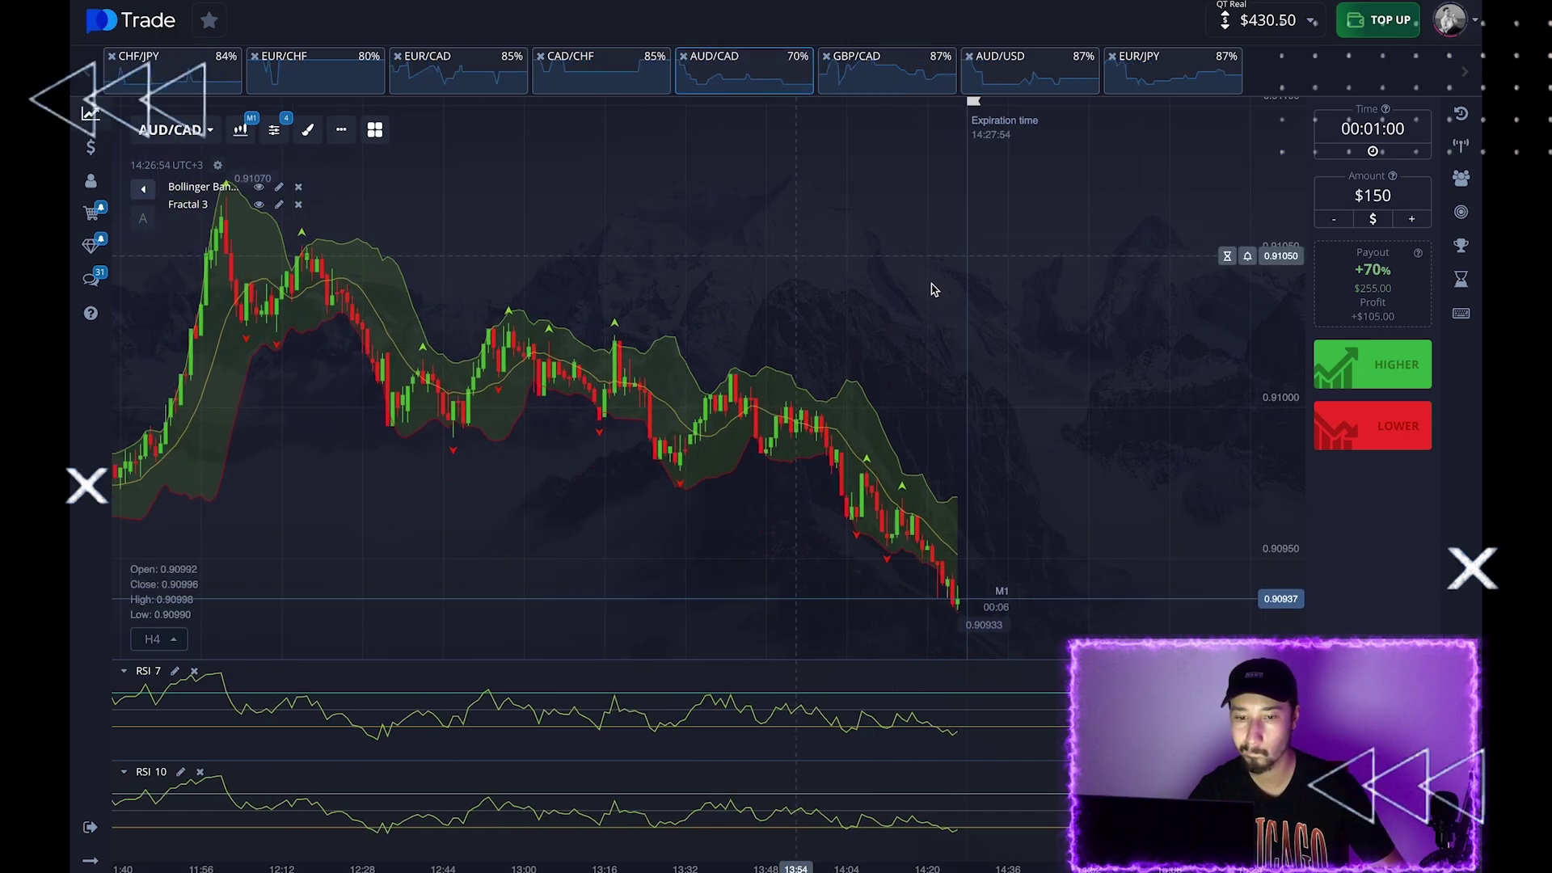
{"action": "key", "text": "shift+w"}
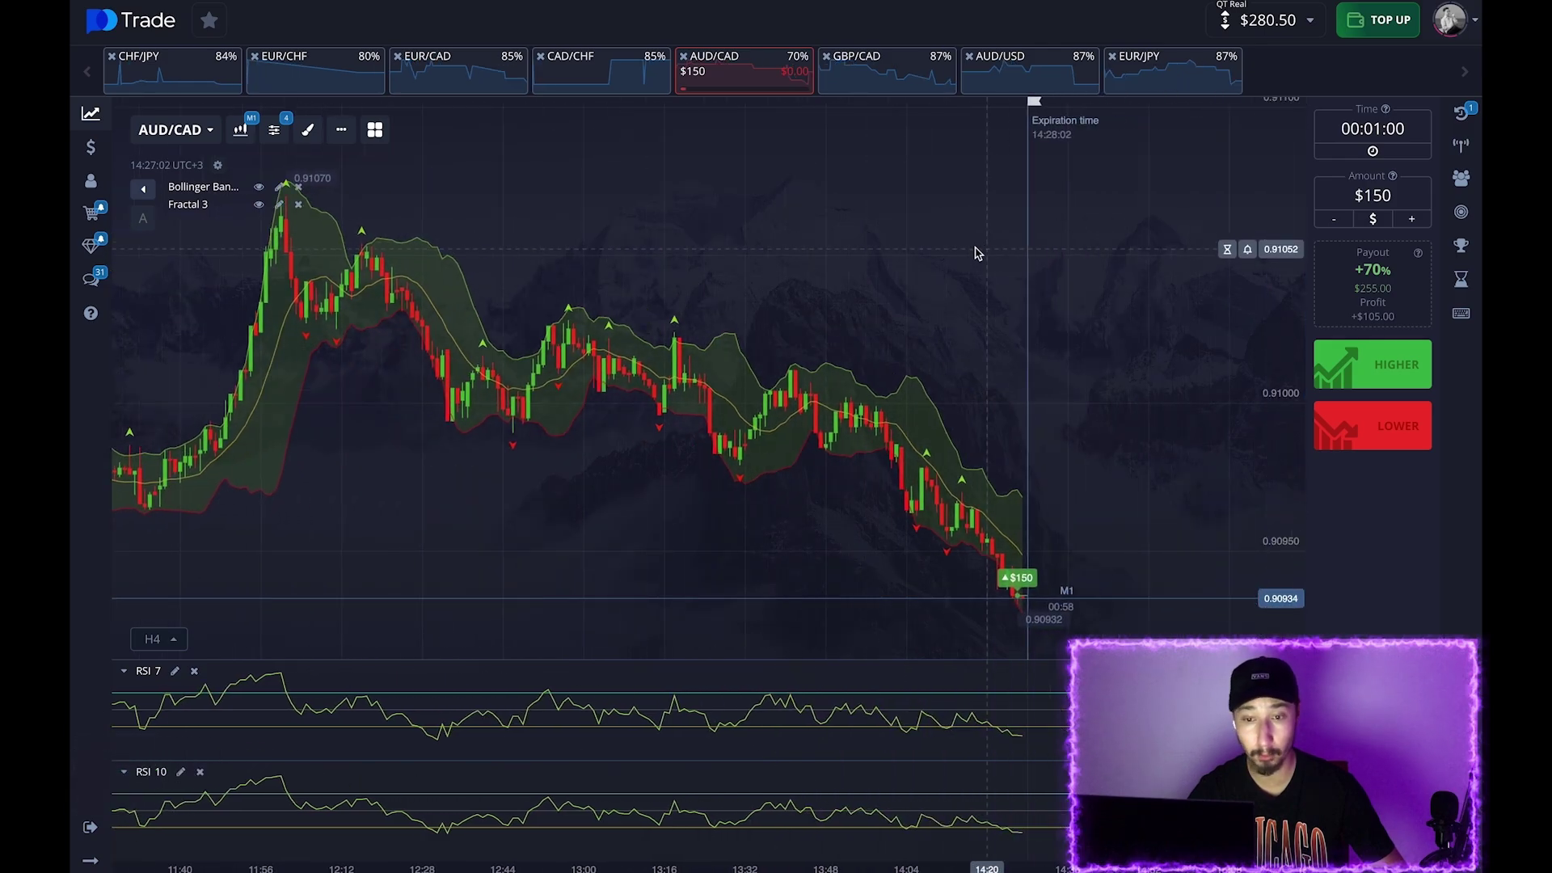
- Monitor the AUD/CAD trade in the opened trades list and compare its latest candles with earlier price history until it expires
{"action": "scroll", "coordinate": [1075, 501], "scroll_direction": "up", "scroll_amount": 3}
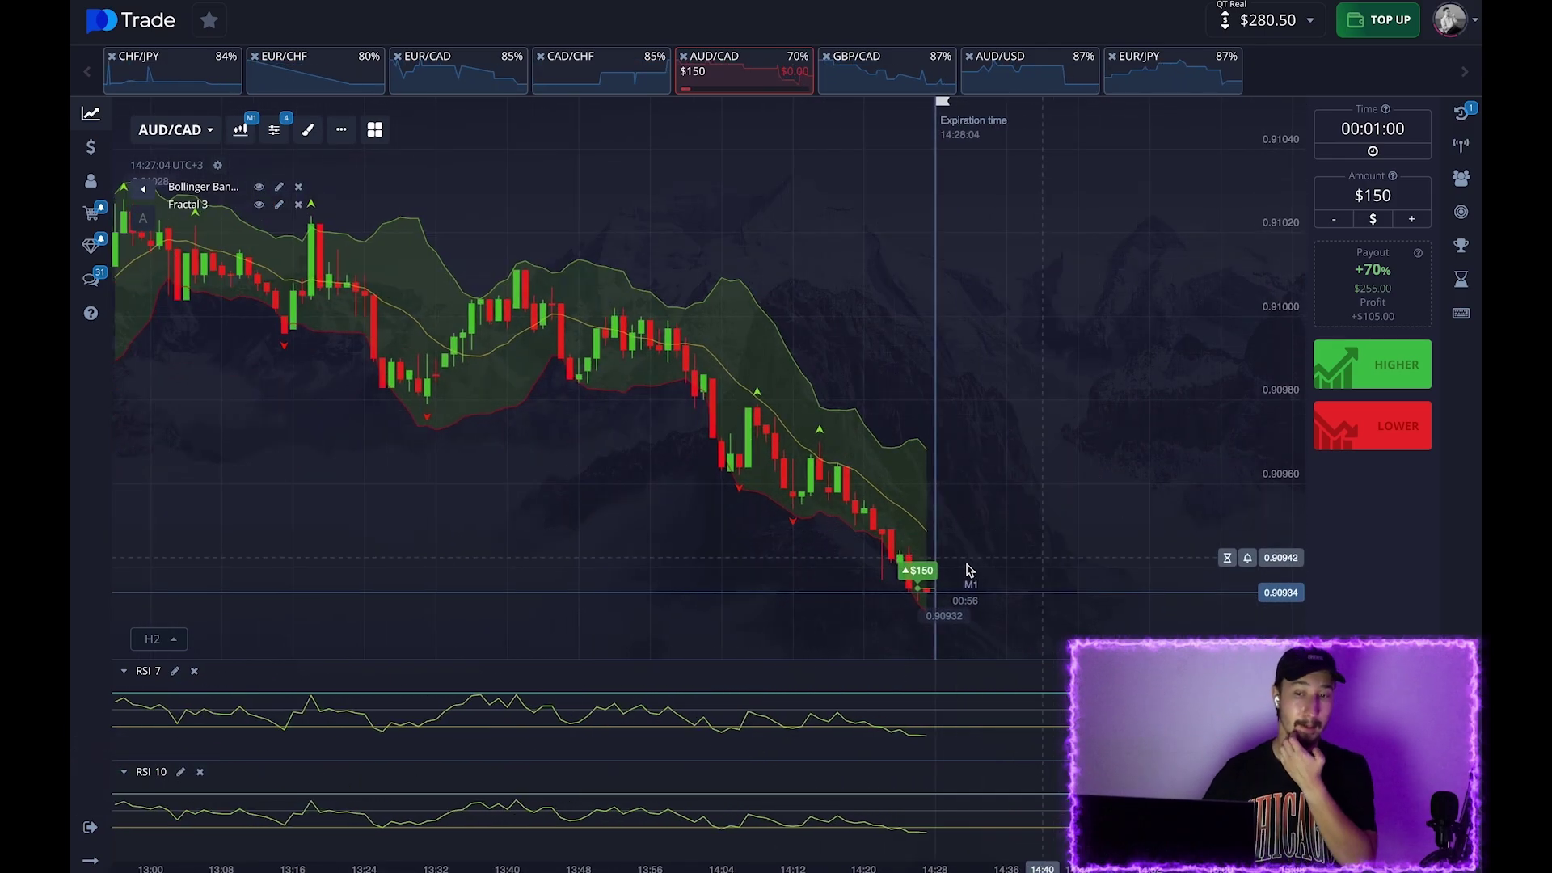
{"action": "scroll", "coordinate": [925, 592], "scroll_direction": "up", "scroll_amount": 5}
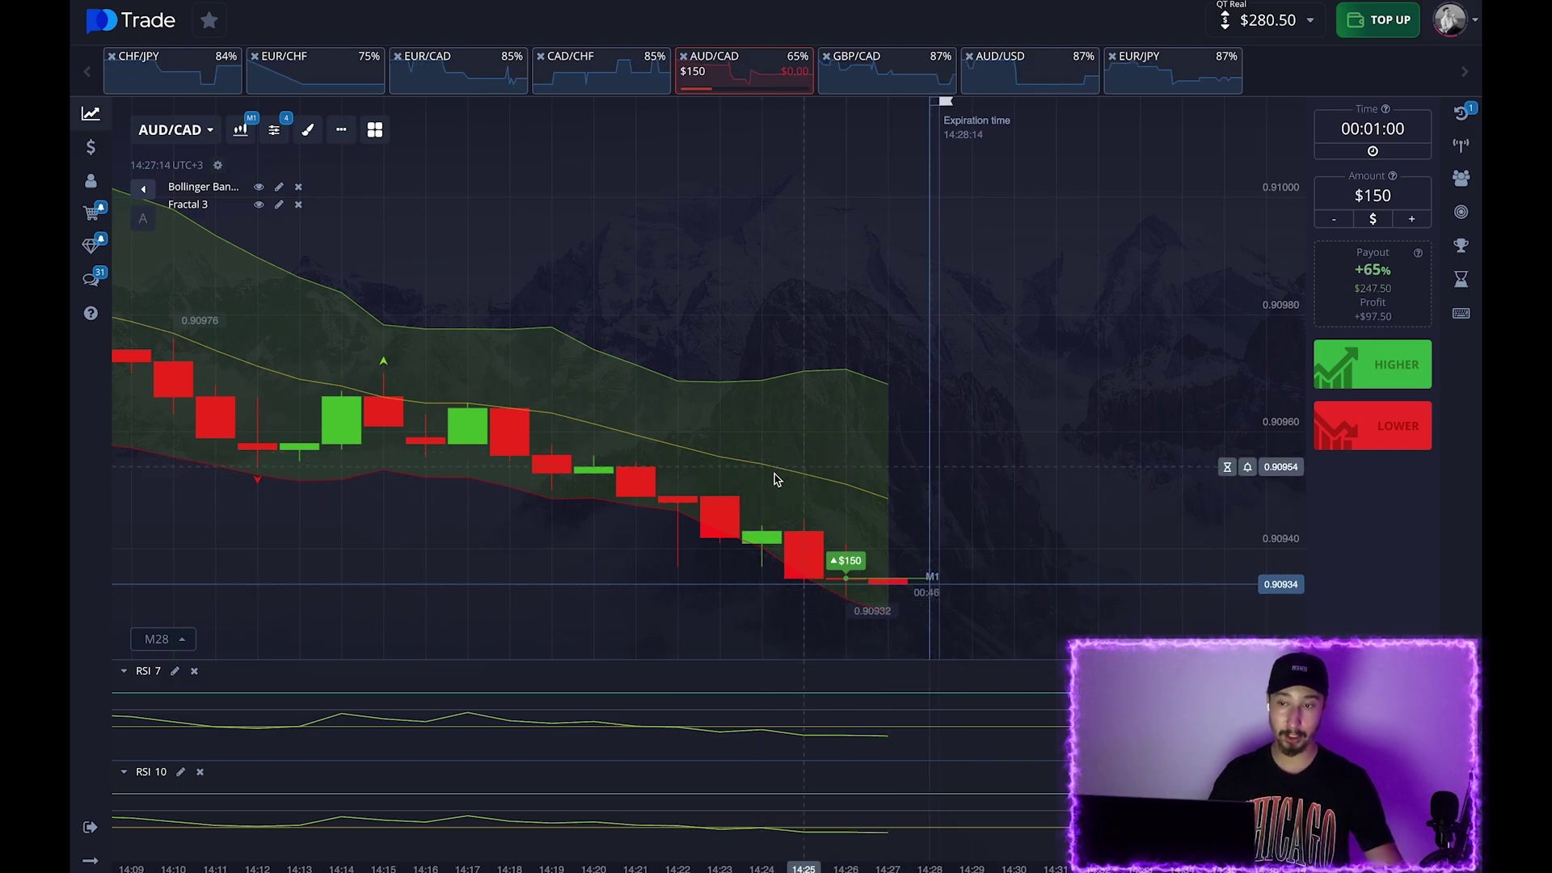
{"action": "left_click", "coordinate": [1455, 125]}
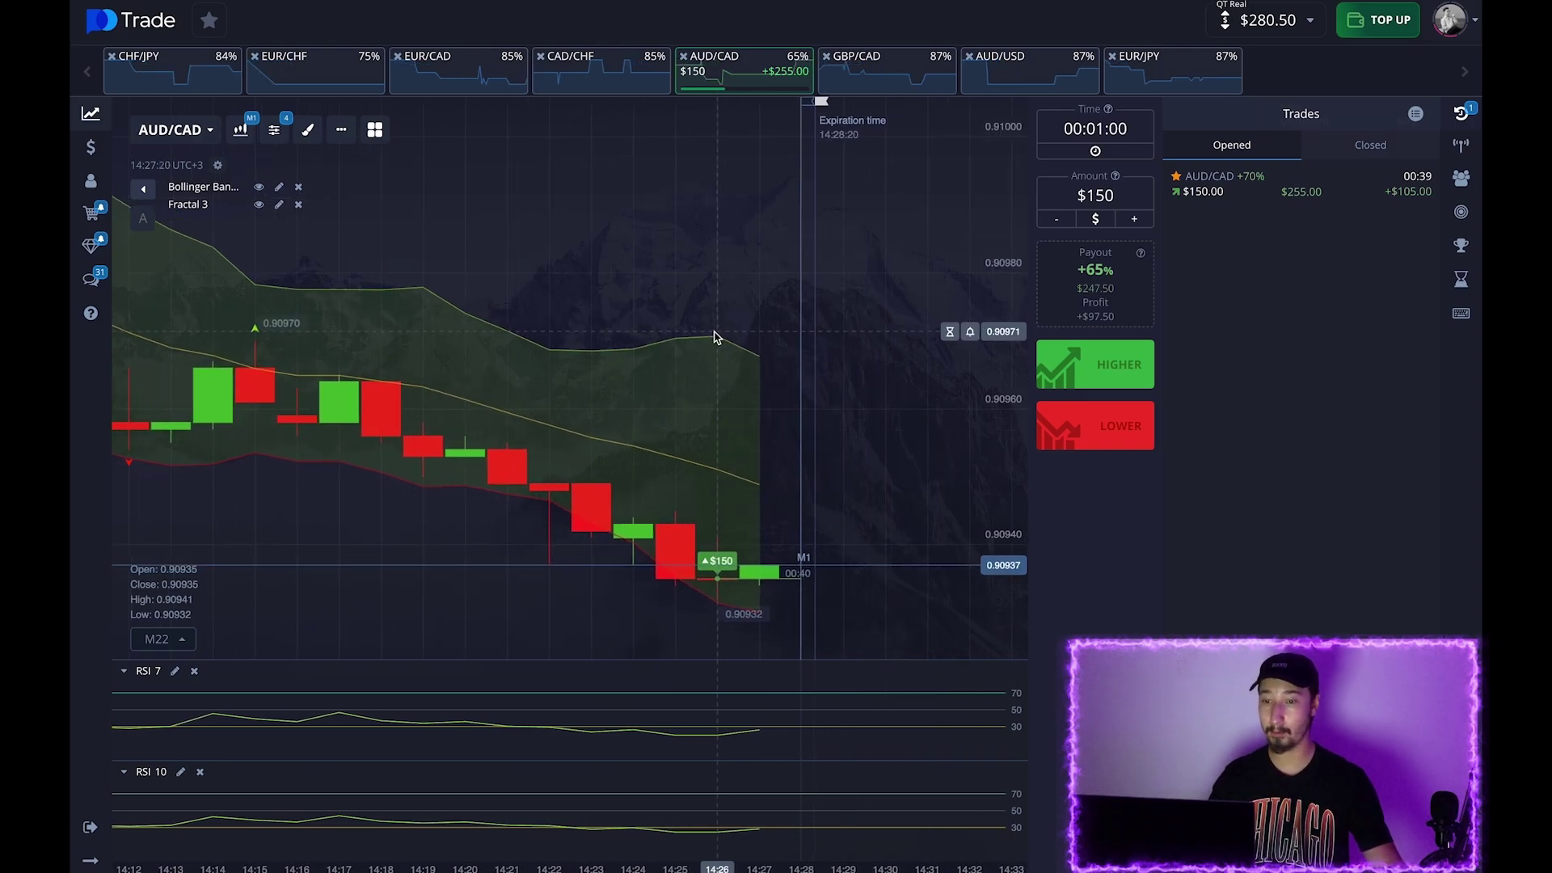
{"action": "scroll", "coordinate": [911, 390], "scroll_direction": "down", "scroll_amount": 5}
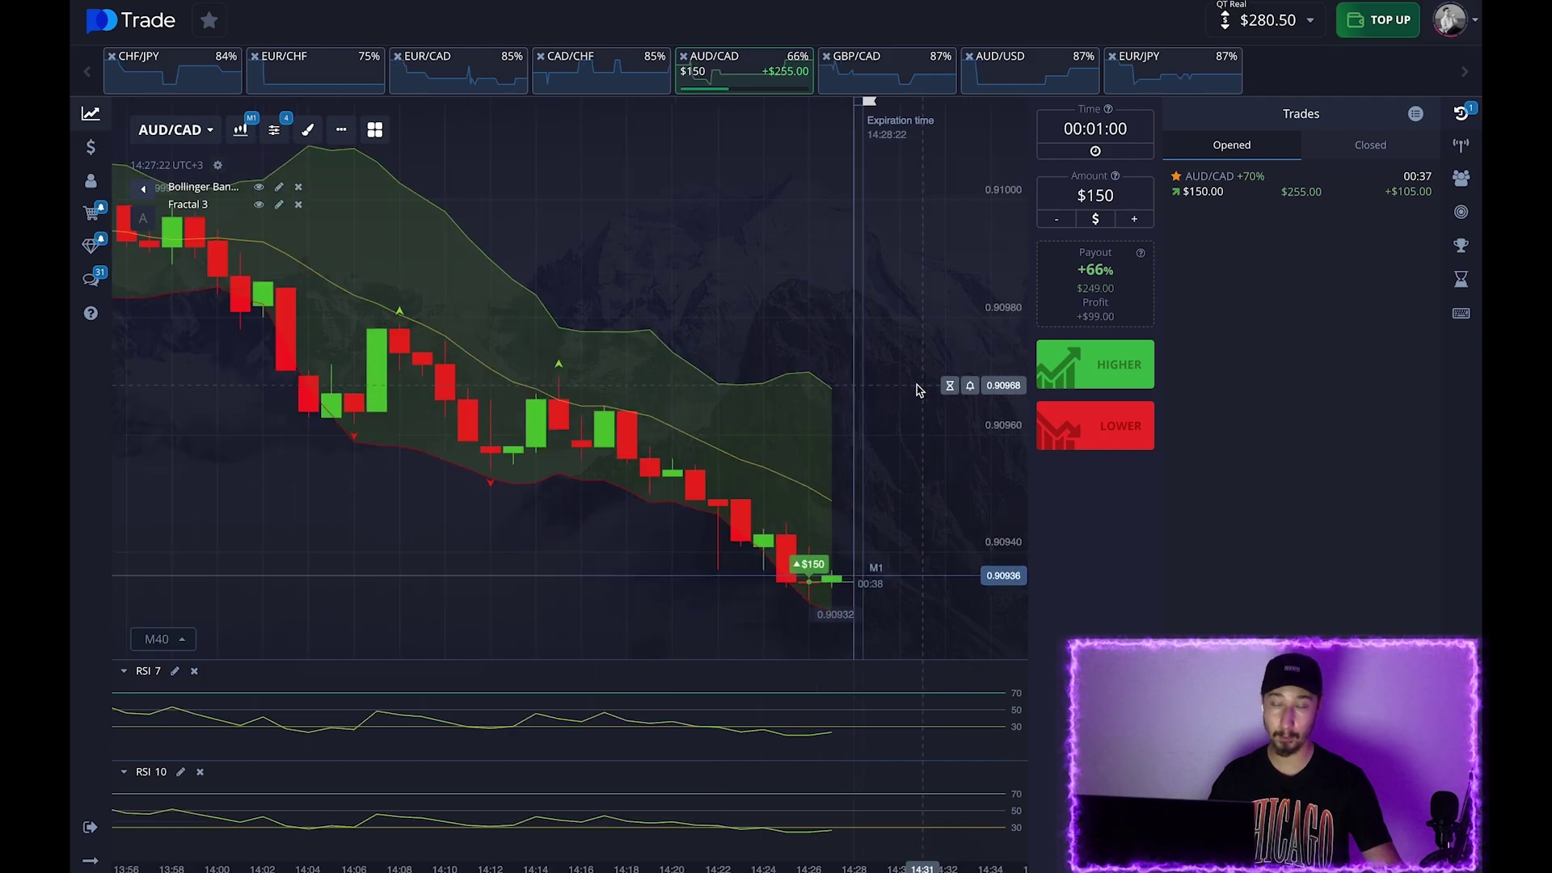
{"action": "scroll", "coordinate": [658, 329], "scroll_direction": "up", "scroll_amount": 3}
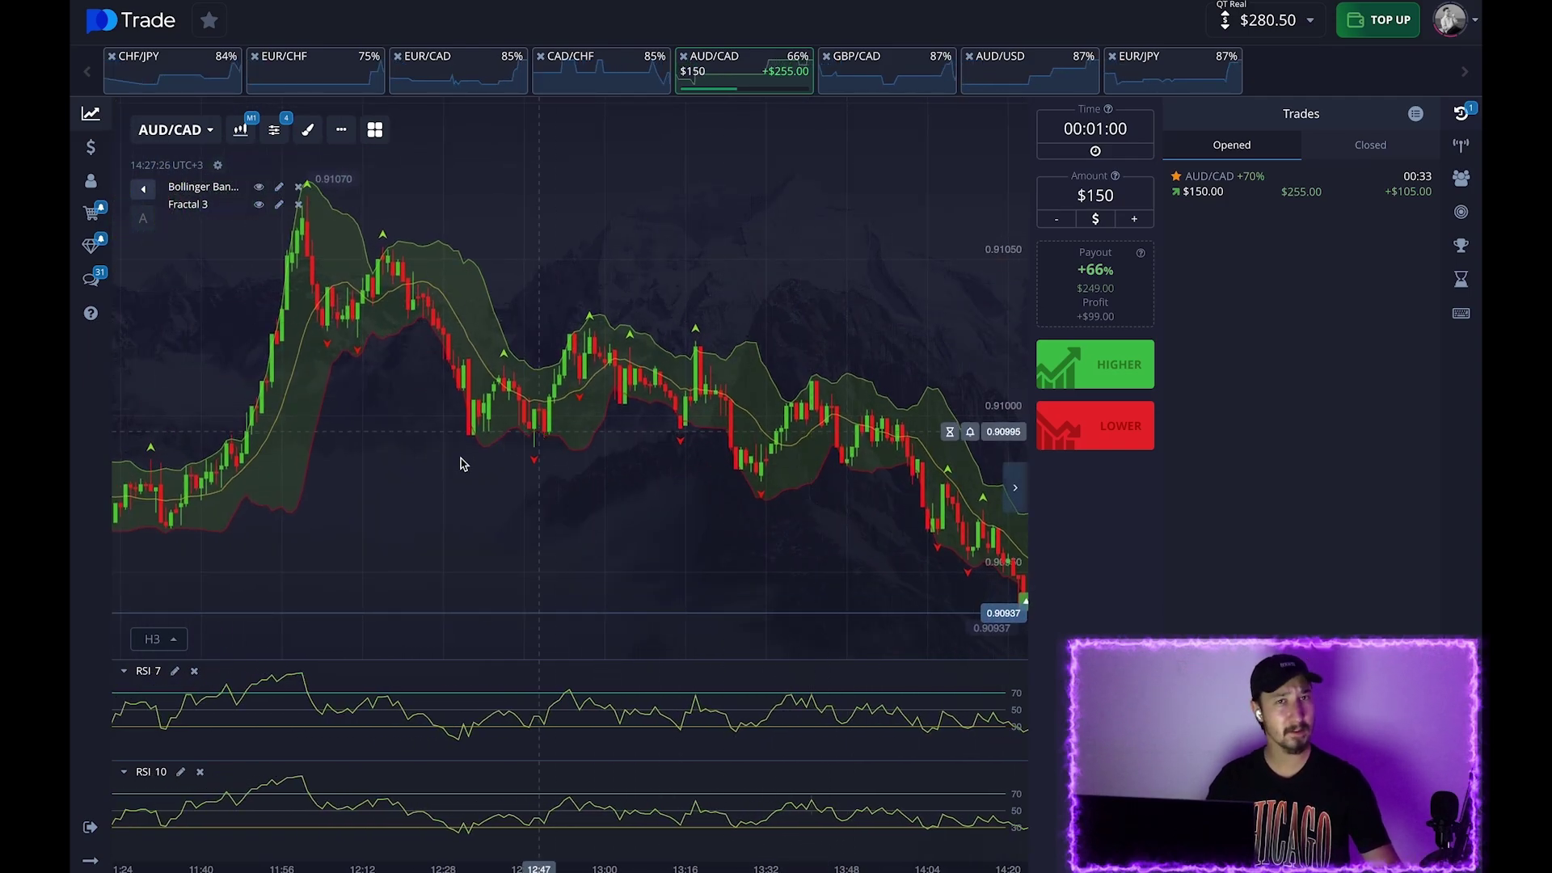
{"action": "scroll", "coordinate": [487, 452], "scroll_direction": "up", "scroll_amount": 10}
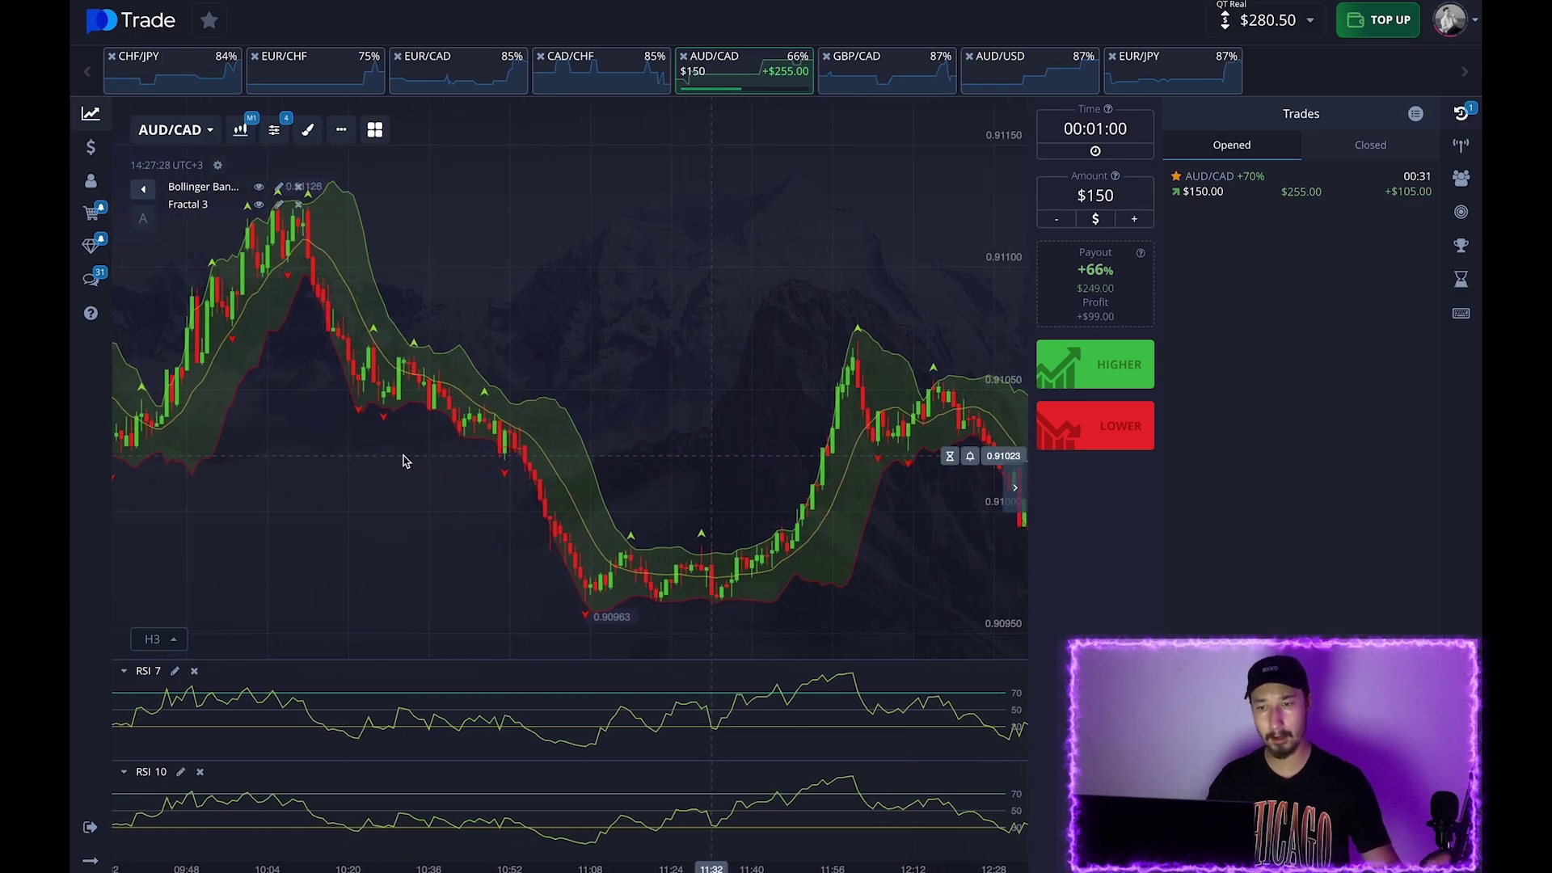
{"action": "scroll", "coordinate": [405, 461], "scroll_direction": "down", "scroll_amount": 5}
{"action": "scroll", "coordinate": [483, 387], "scroll_direction": "down", "scroll_amount": 5}
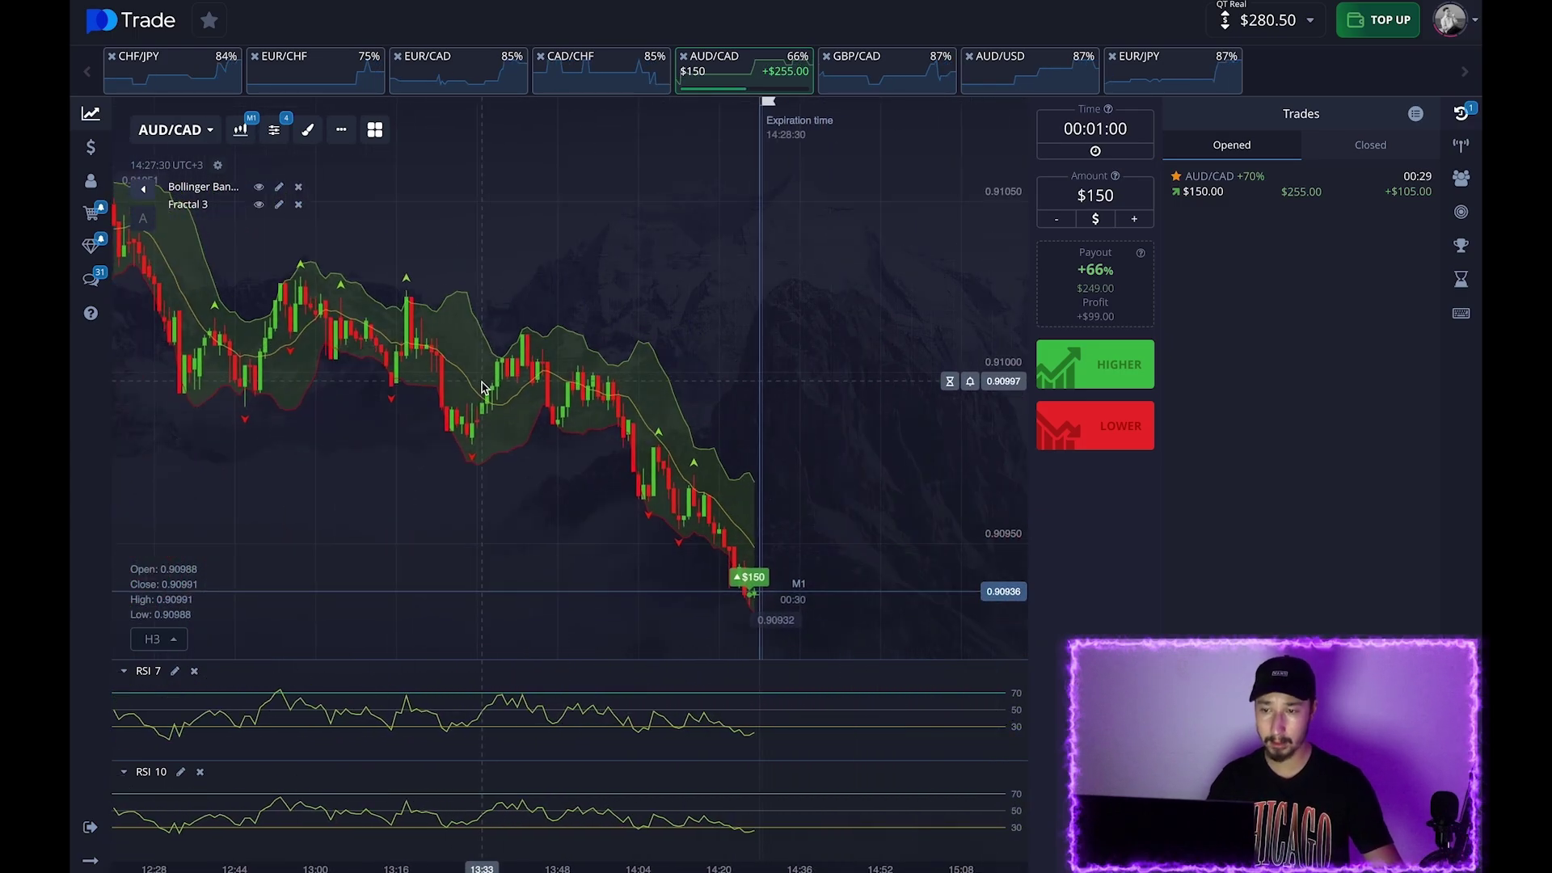
{"action": "scroll", "coordinate": [800, 443], "scroll_direction": "up", "scroll_amount": 2}
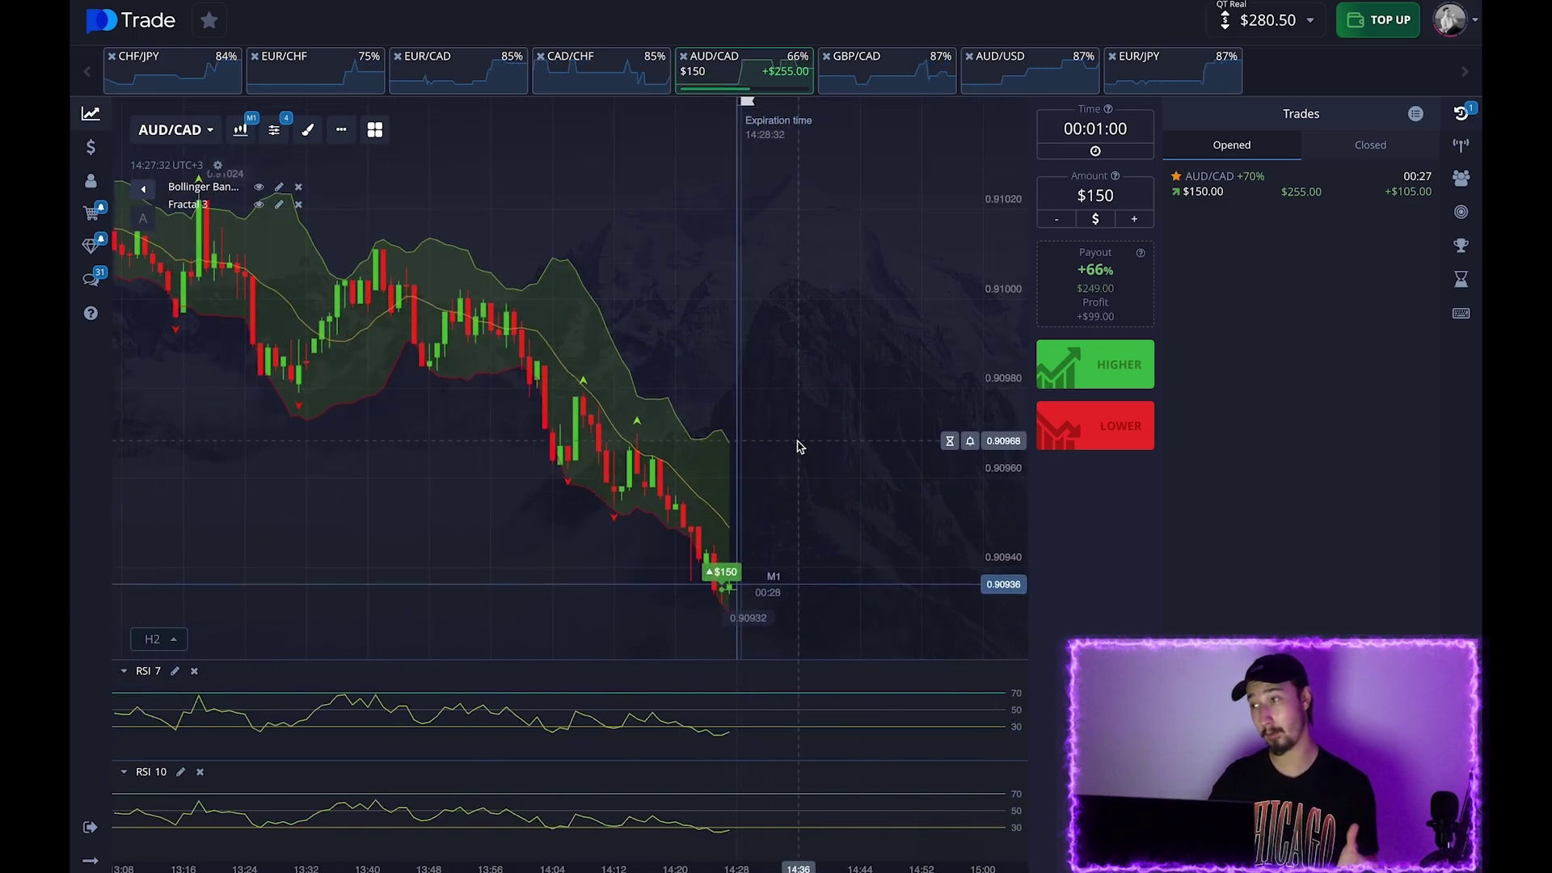
{"action": "scroll", "coordinate": [800, 444], "scroll_direction": "up", "scroll_amount": 2}
{"action": "scroll", "coordinate": [778, 395], "scroll_direction": "up", "scroll_amount": 1}
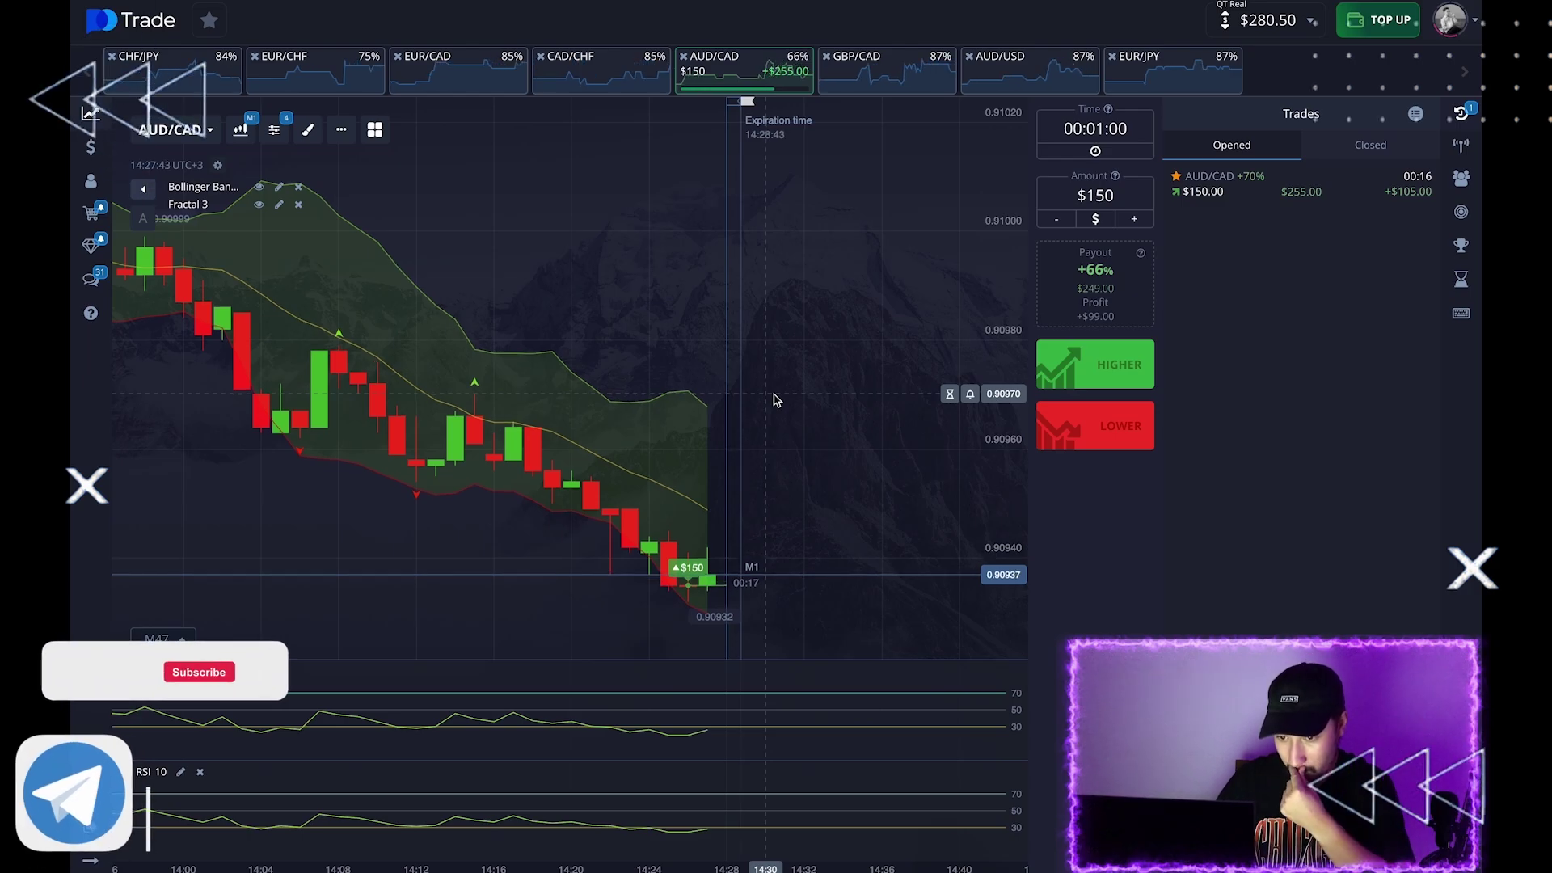
{"action": "scroll", "coordinate": [769, 395], "scroll_direction": "up", "scroll_amount": 1}
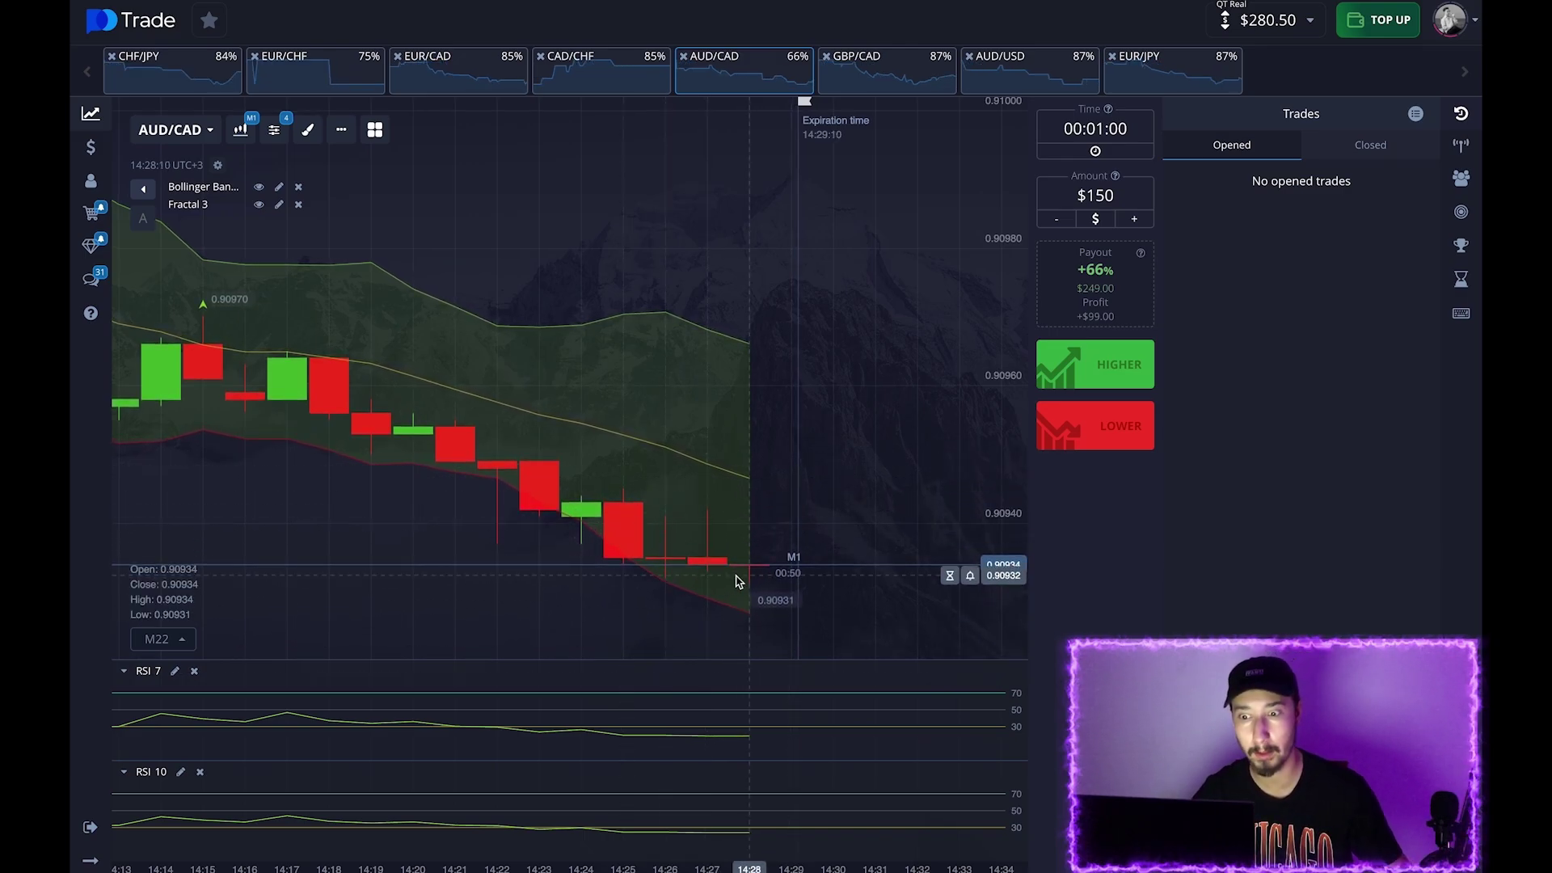
{"action": "scroll", "coordinate": [788, 489], "scroll_direction": "down", "scroll_amount": 3}
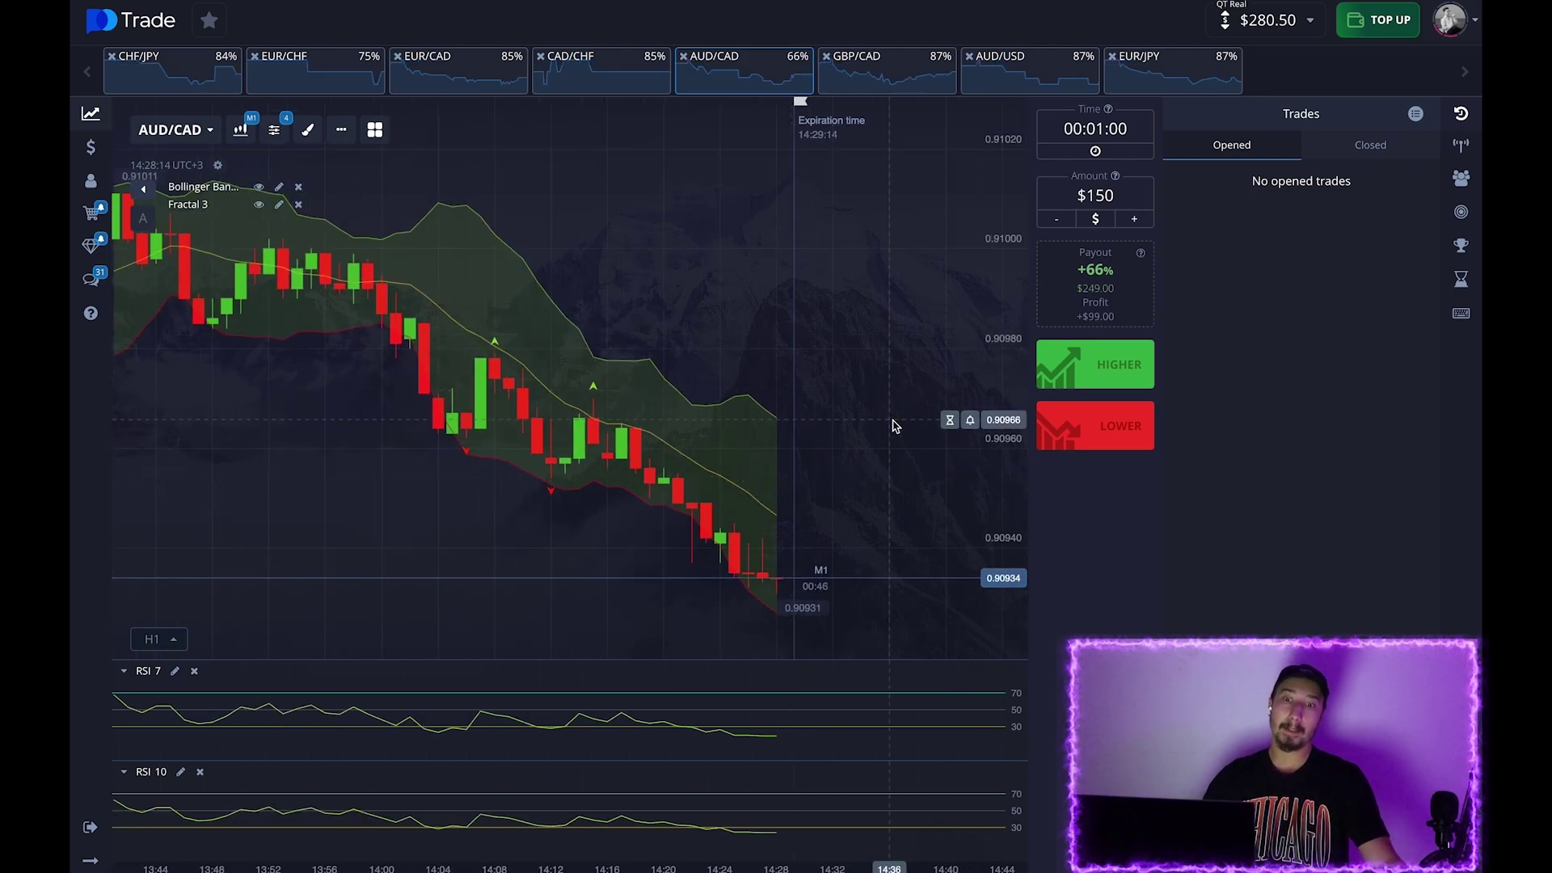
- Examine the latest AUD/CAD candles and set the trade amount to $280
{"action": "scroll", "coordinate": [779, 509], "scroll_direction": "up", "scroll_amount": 3}
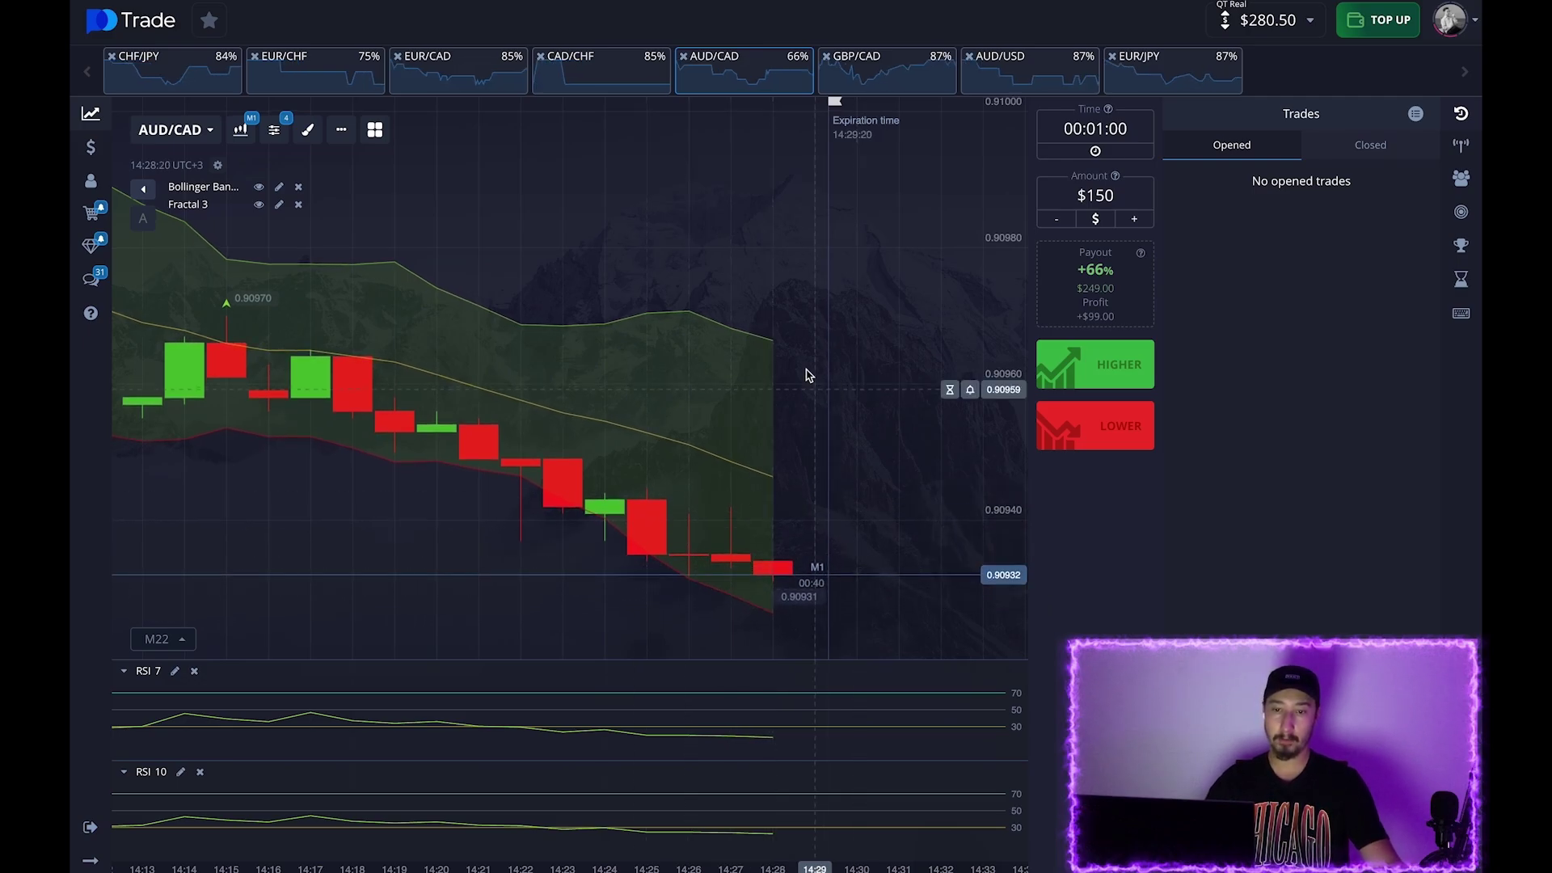
{"action": "scroll", "coordinate": [805, 385], "scroll_direction": "down", "scroll_amount": 3}
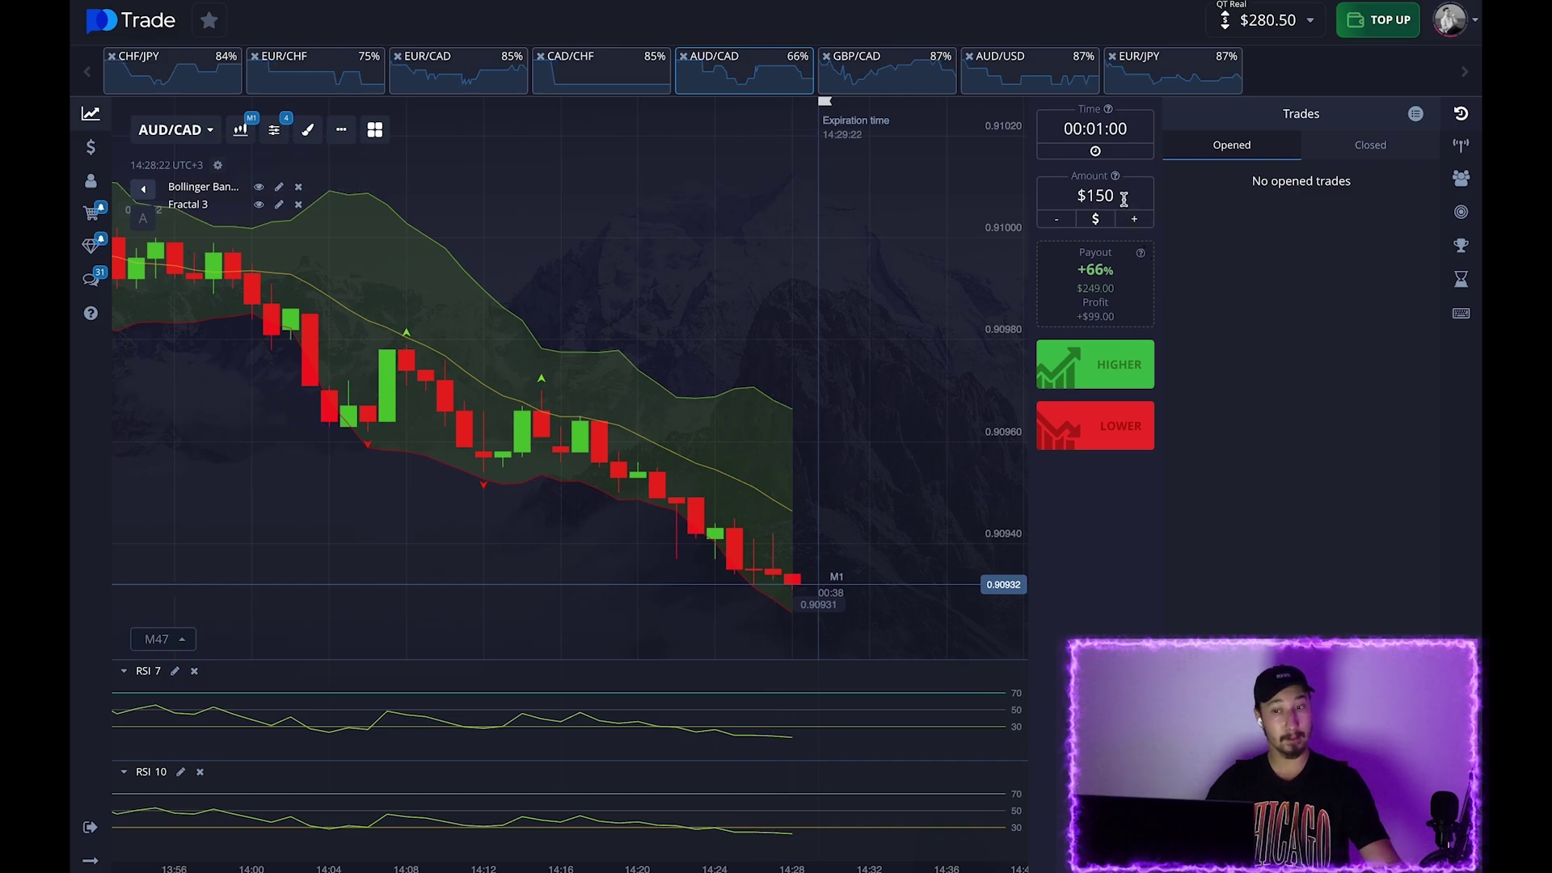
{"action": "left_click", "coordinate": [1124, 199]}
{"action": "key", "text": "BackSpace"}
{"action": "key", "text": "BackSpace"}
{"action": "key", "text": "BackSpace"}
{"action": "type", "text": "280"}
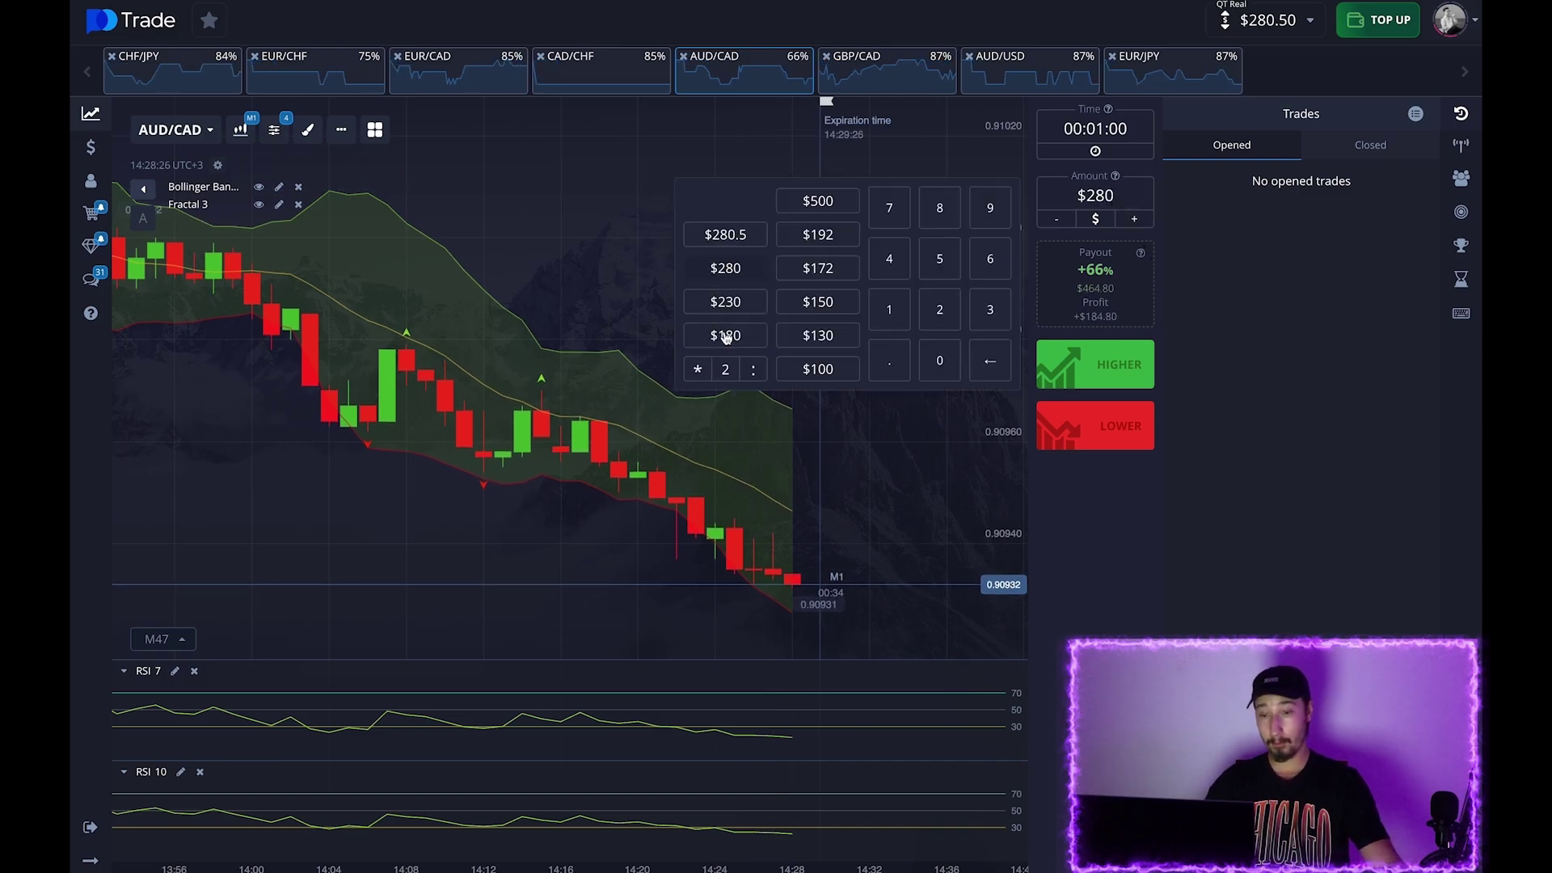
- Hide the trades list and review the wider AUD/CAD price history with its fractals and RSI lines
{"action": "scroll", "coordinate": [634, 301], "scroll_direction": "down", "scroll_amount": 5}
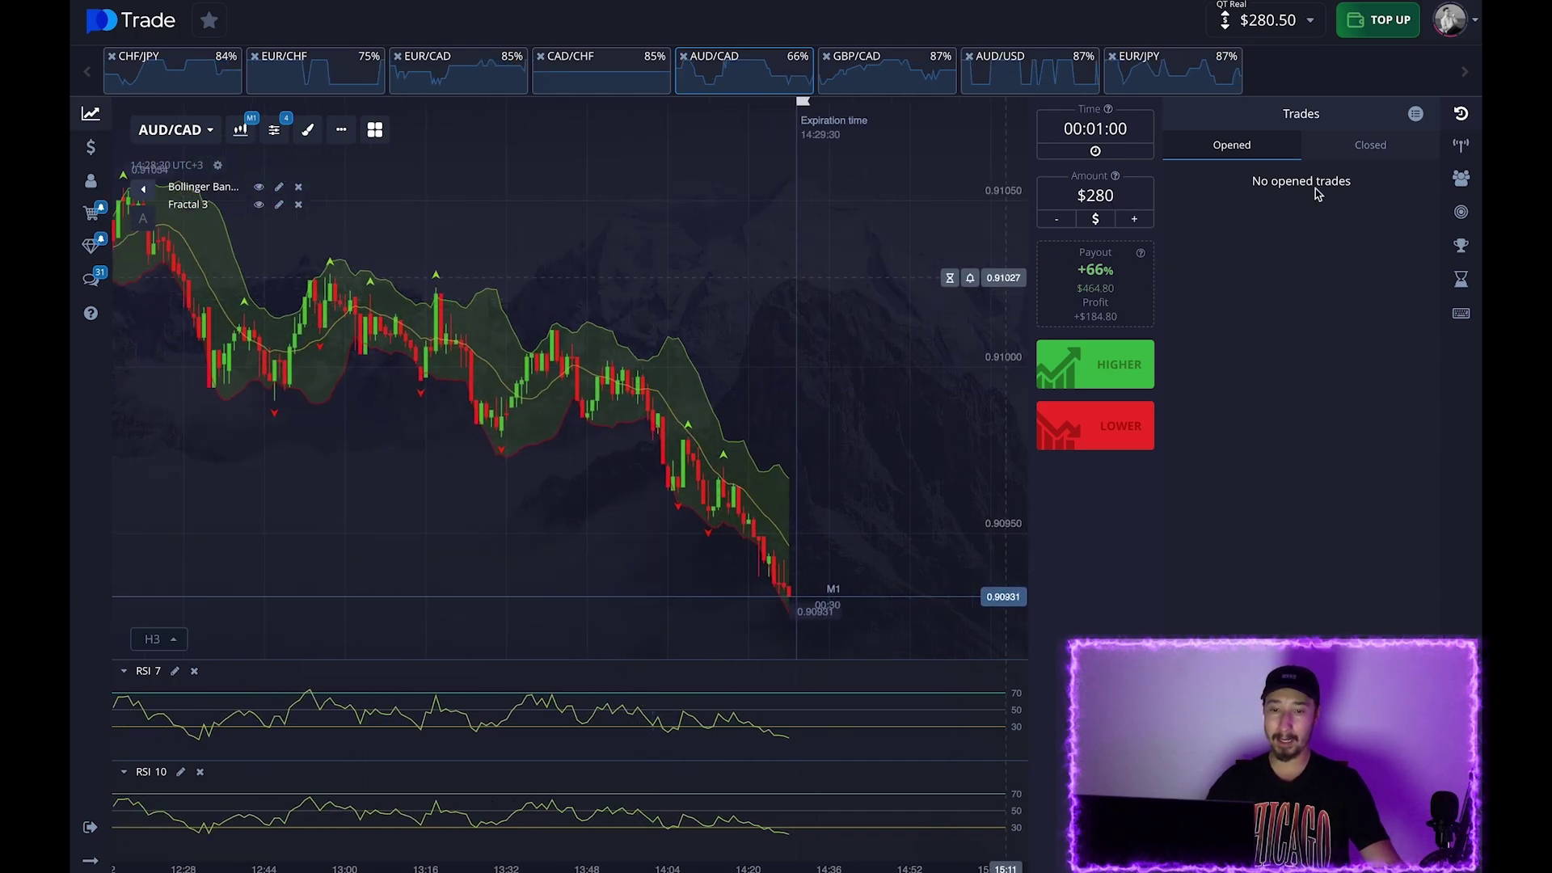
{"action": "left_click", "coordinate": [1463, 116]}
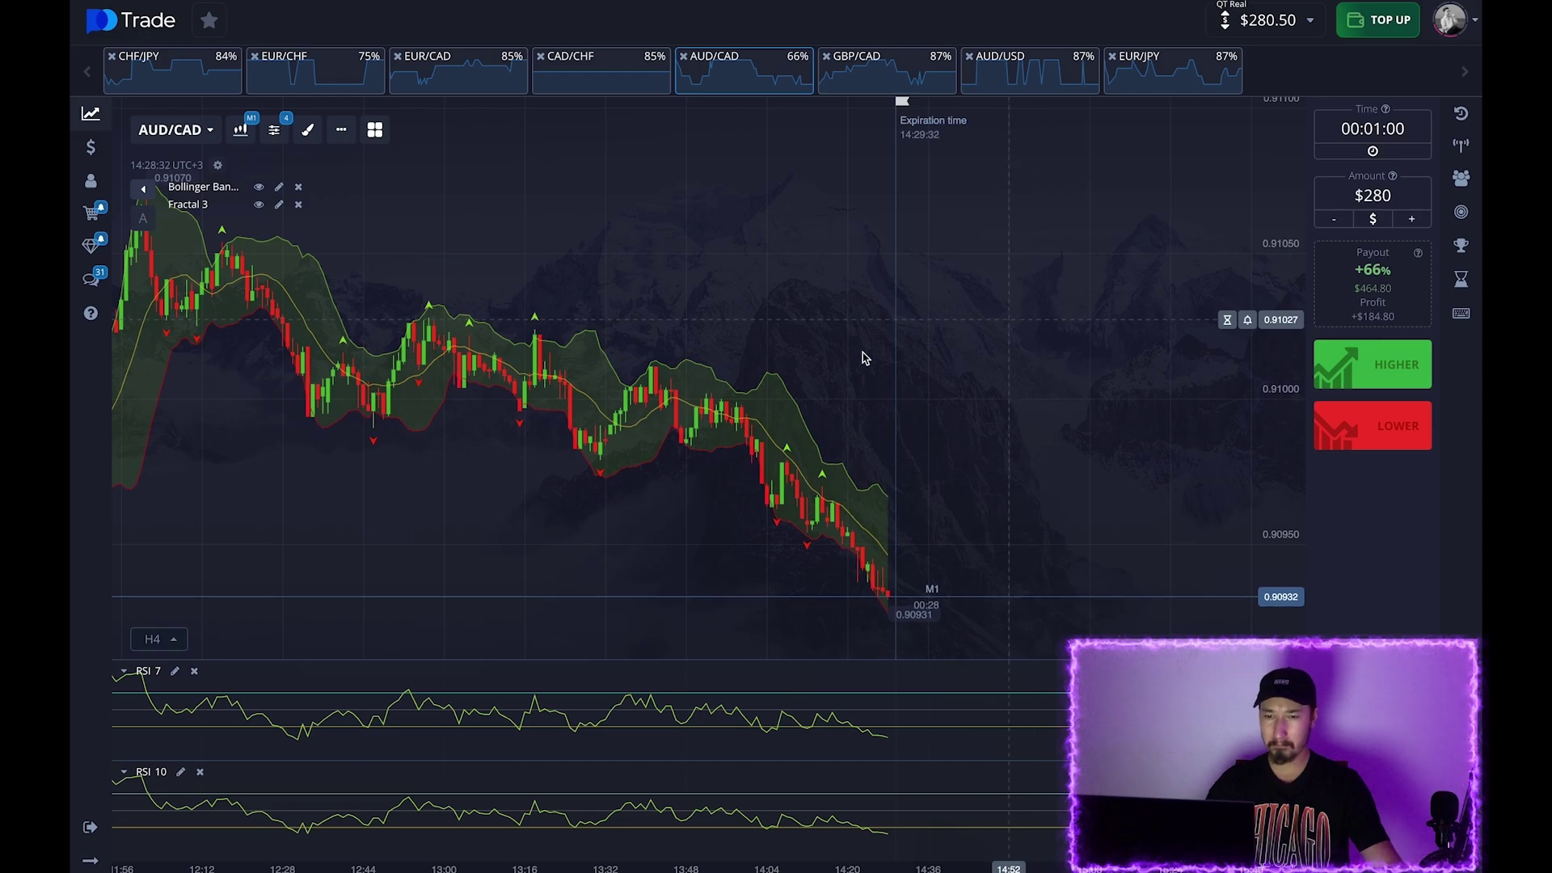
{"action": "mouse_move", "coordinate": [858, 356]}
{"action": "left_mouse_down"}
{"action": "mouse_move", "coordinate": [932, 350]}
{"action": "mouse_move", "coordinate": [864, 371]}
{"action": "left_mouse_up"}
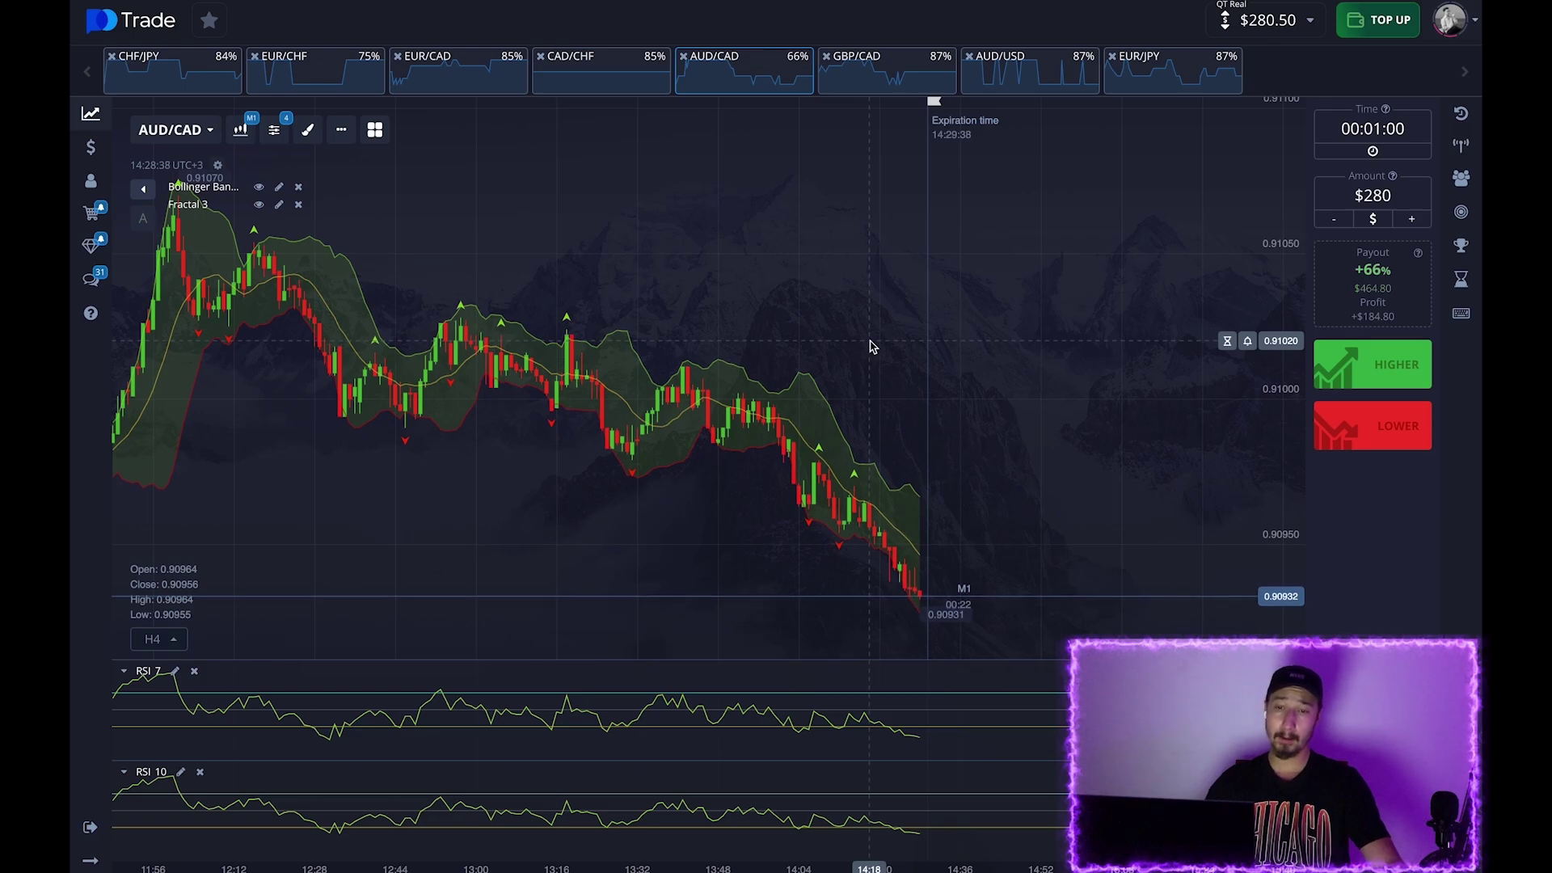
{"action": "left_click_drag", "start_coordinate": [832, 353], "coordinate": [703, 326]}
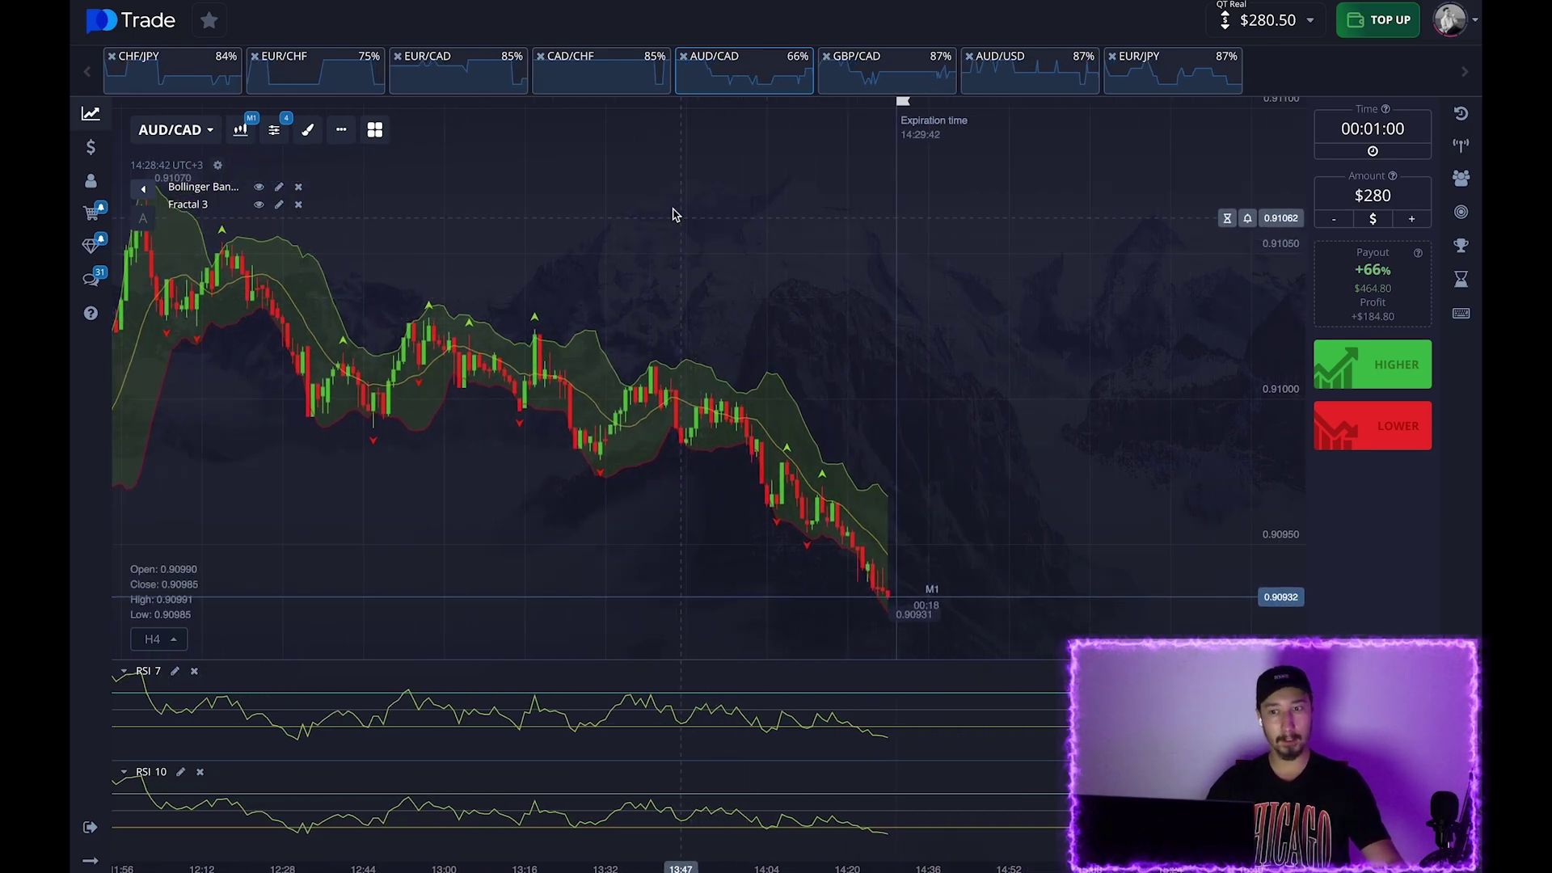
- Check the EUR/CAD chart, switch to CHF/JPY and place a $280 lower trade with a one-minute expiration
{"action": "left_click", "coordinate": [592, 67]}
{"action": "left_click", "coordinate": [448, 65]}
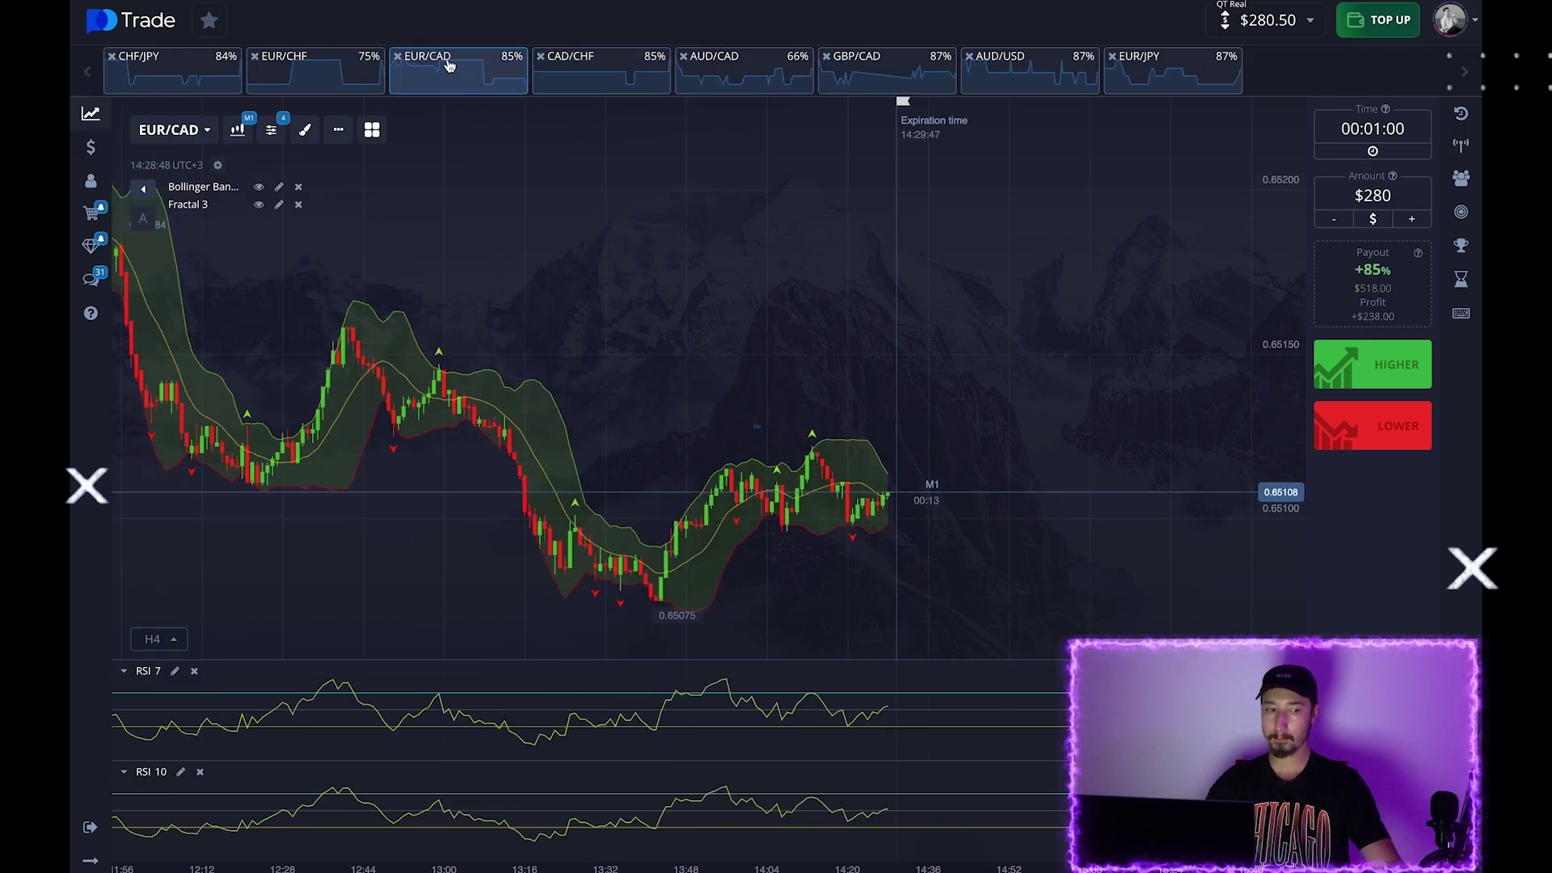
{"action": "left_click", "coordinate": [160, 64]}
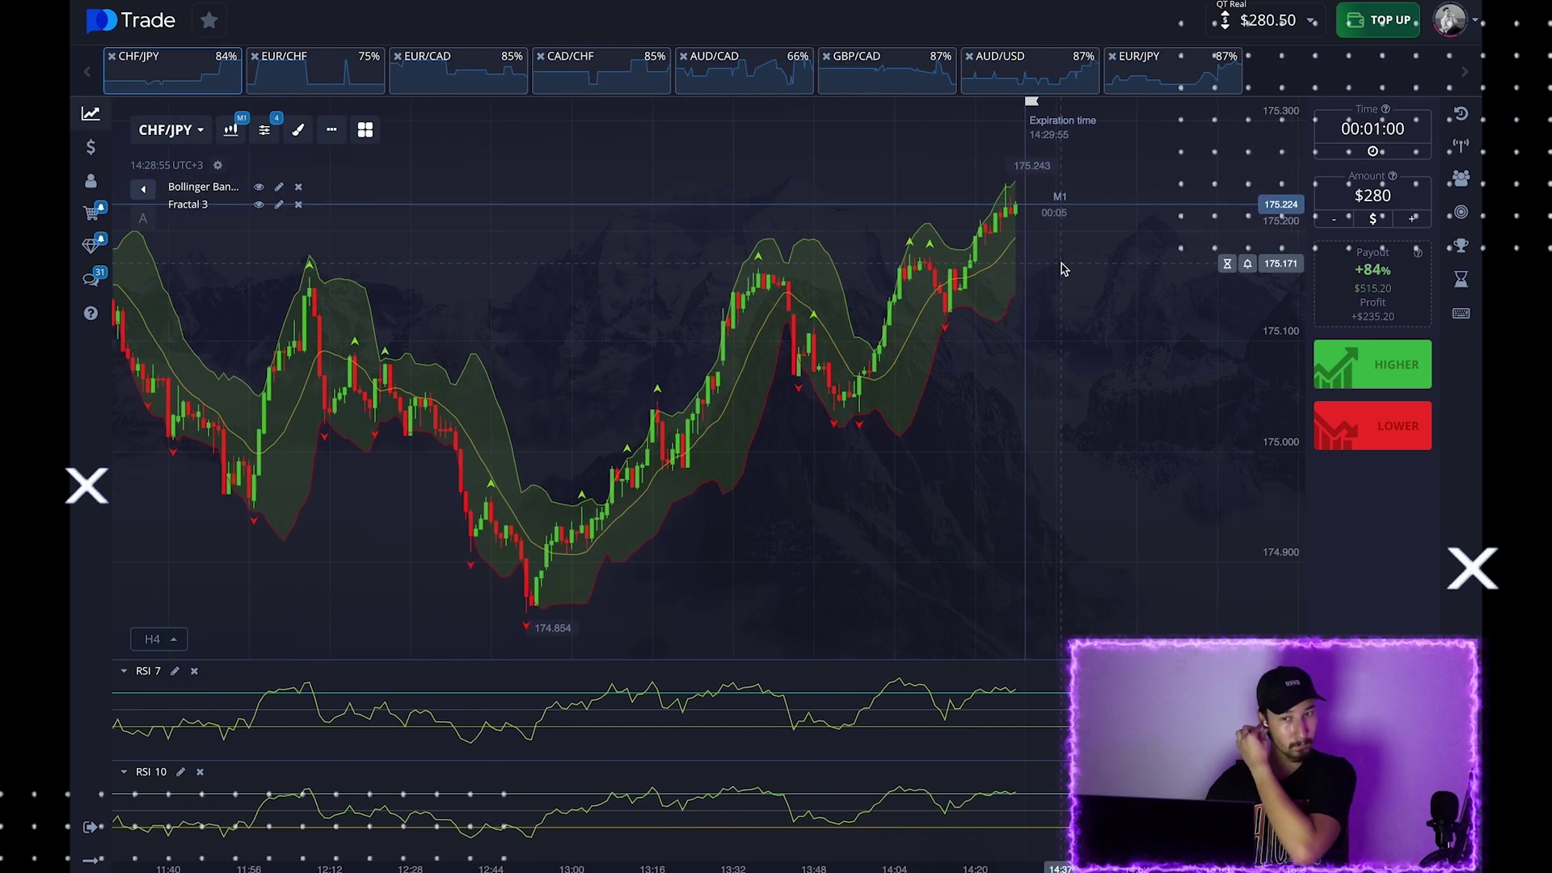
{"action": "left_click", "coordinate": [1372, 425]}
- Compare the running CHF/JPY trade with earlier price swings and inspect its latest candles up close
{"action": "left_click_drag", "start_coordinate": [615, 398], "coordinate": [1211, 432]}
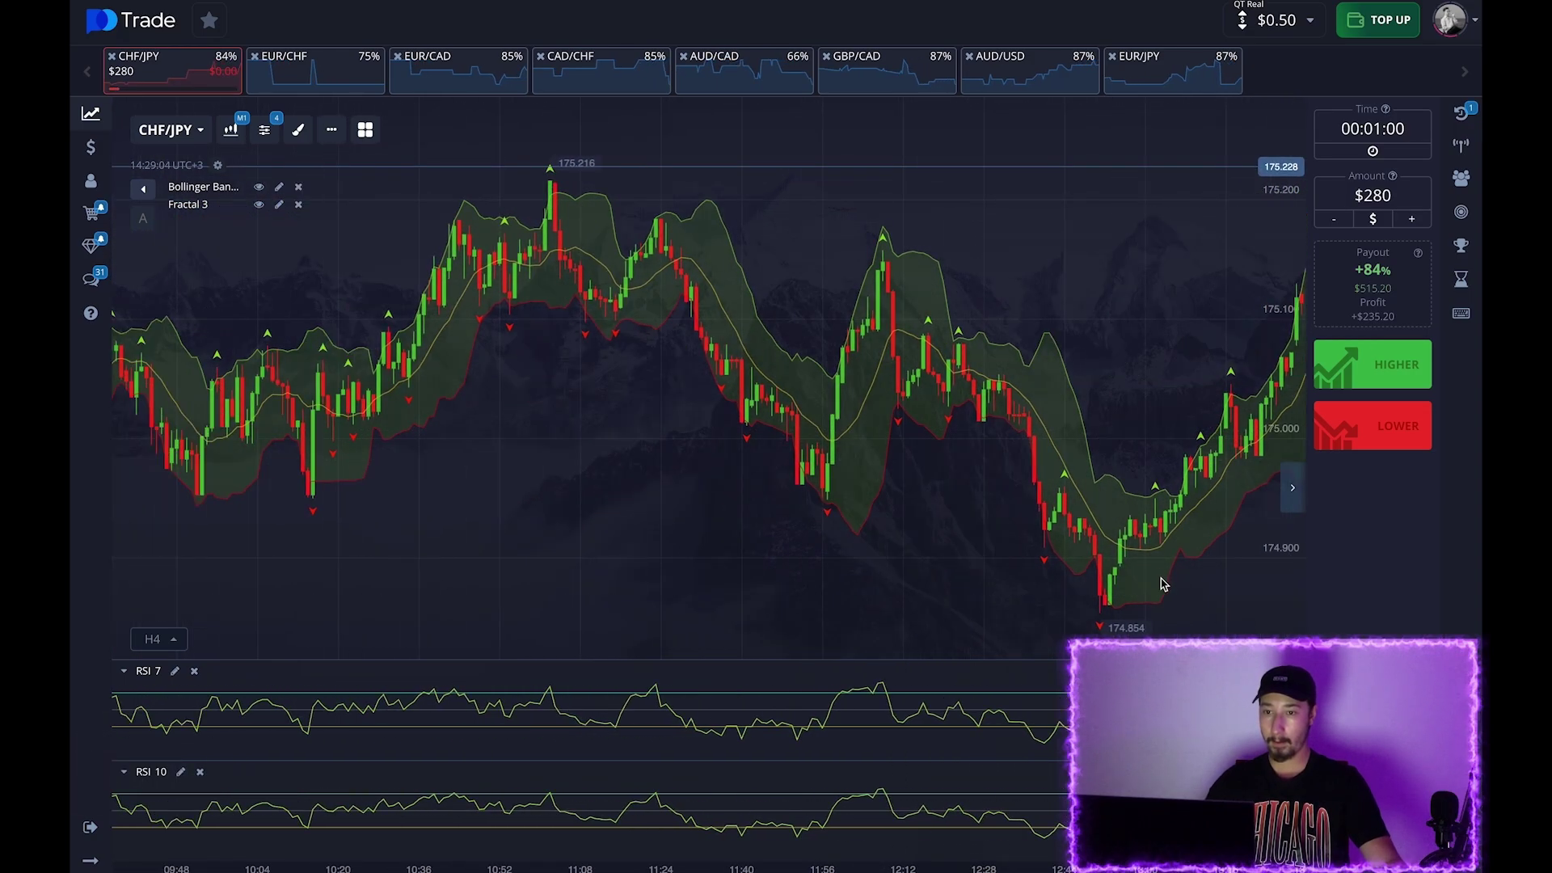
{"action": "left_click", "coordinate": [1292, 488]}
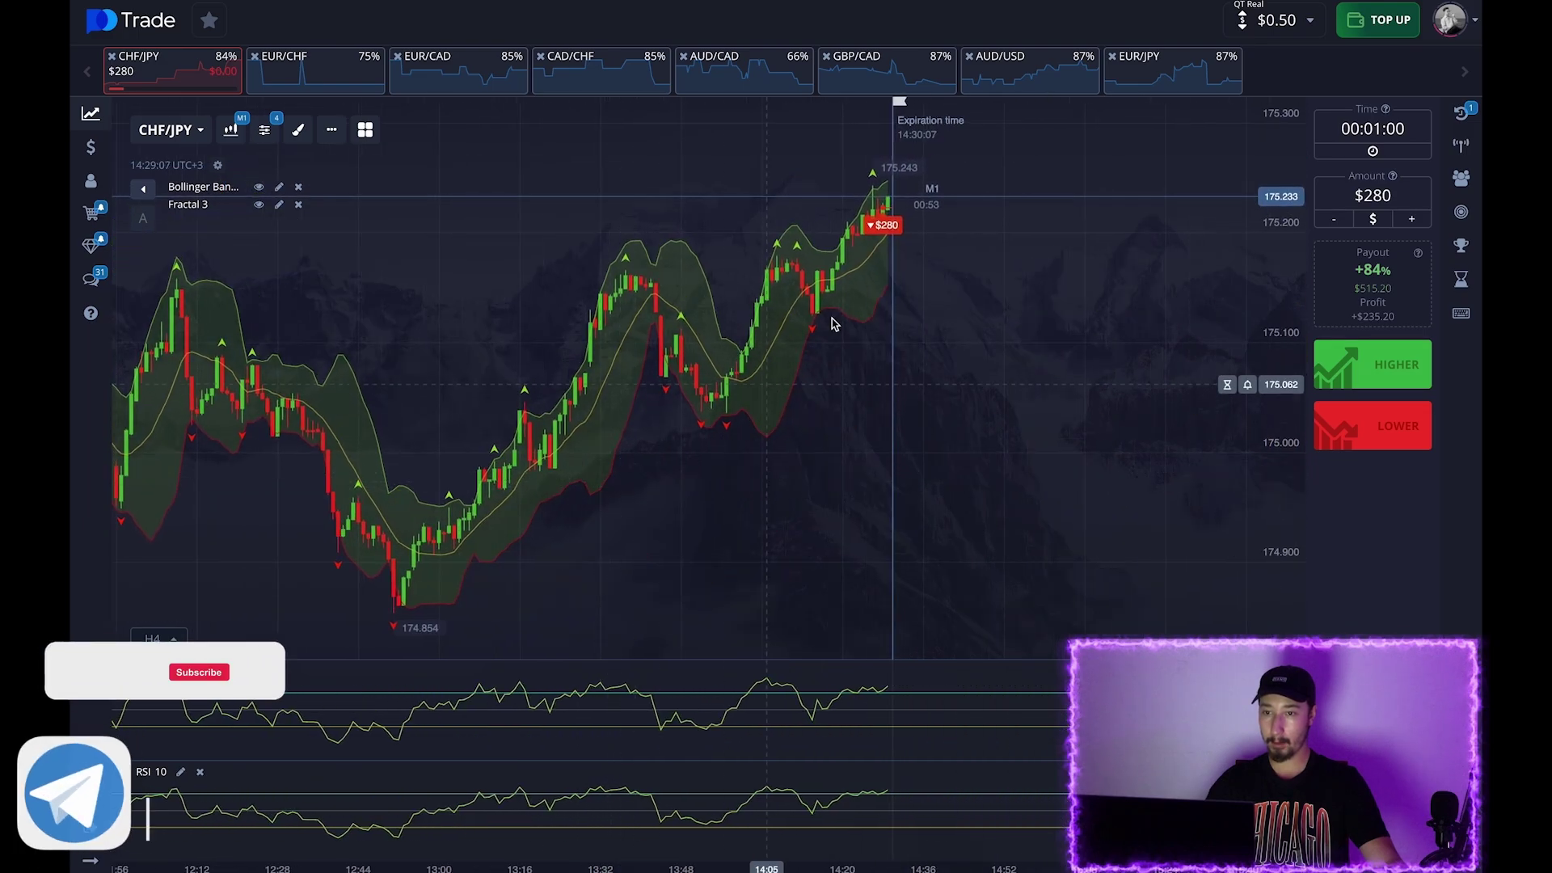
{"action": "scroll", "coordinate": [890, 327], "scroll_direction": "up", "scroll_amount": 3}
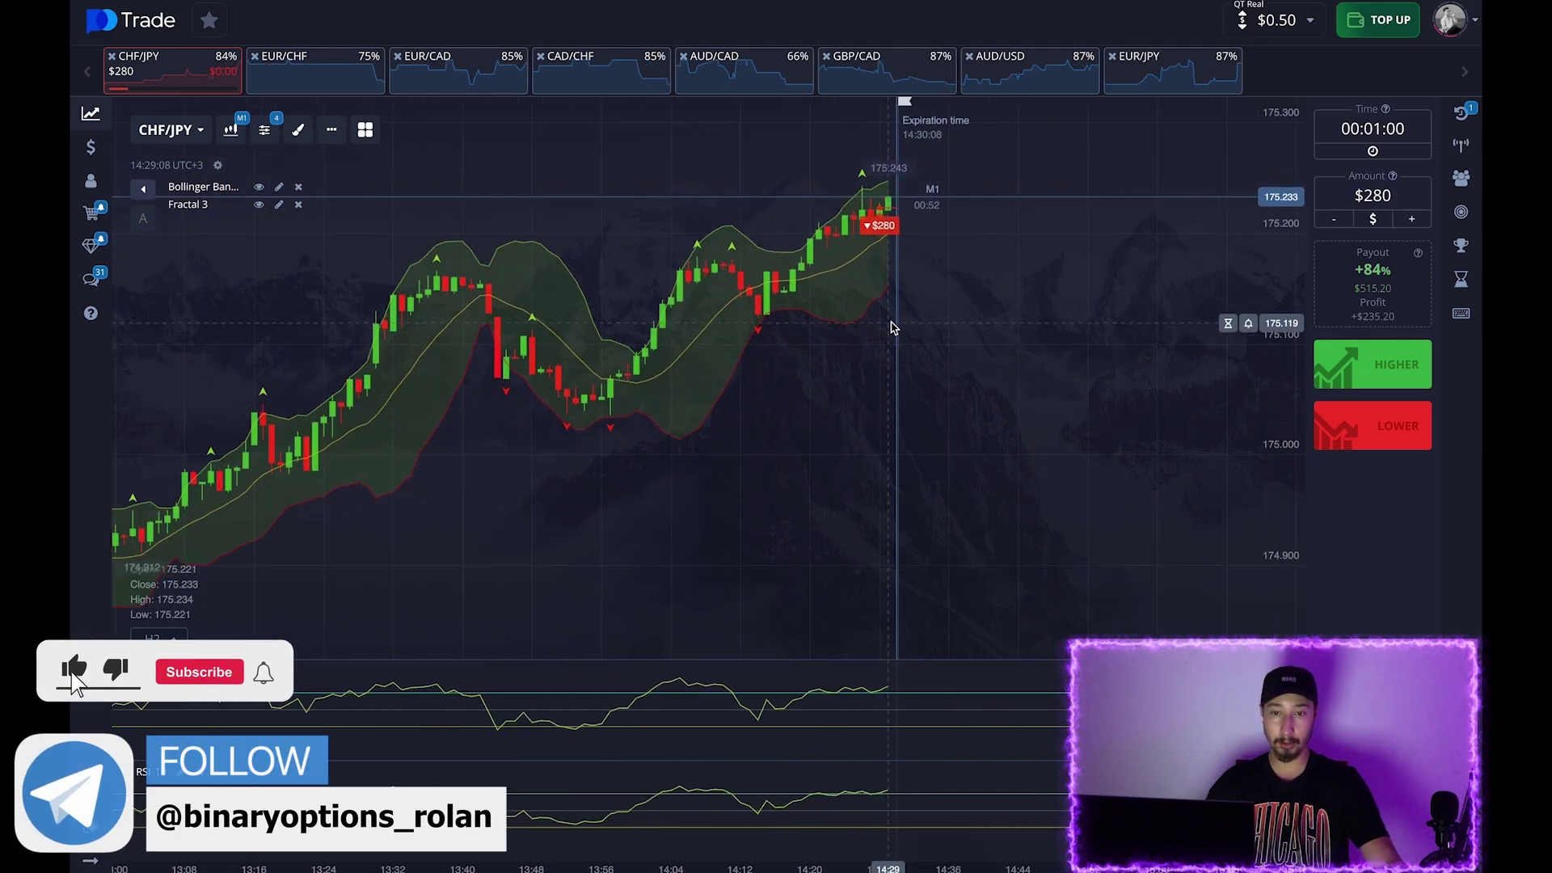
{"action": "scroll", "coordinate": [976, 205], "scroll_direction": "up", "scroll_amount": 5}
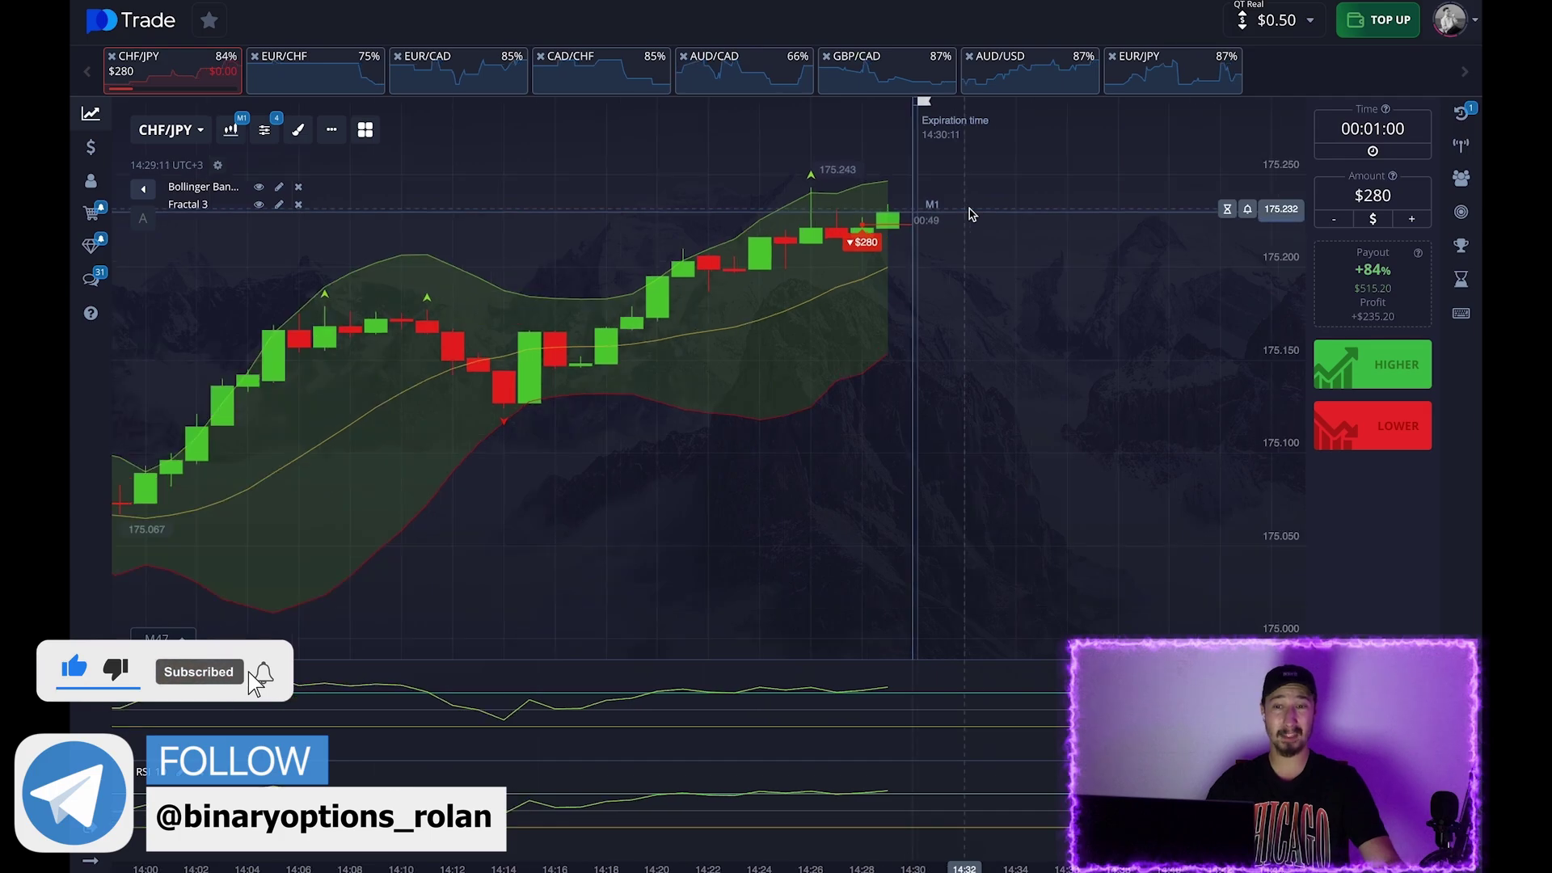
{"action": "scroll", "coordinate": [970, 215], "scroll_direction": "up", "scroll_amount": 3}
- Capture the CHF/JPY chart area, circle the upper fractal at 14:26 and draw a curved arrow turning down past the latest candles
{"action": "key", "text": "Print"}
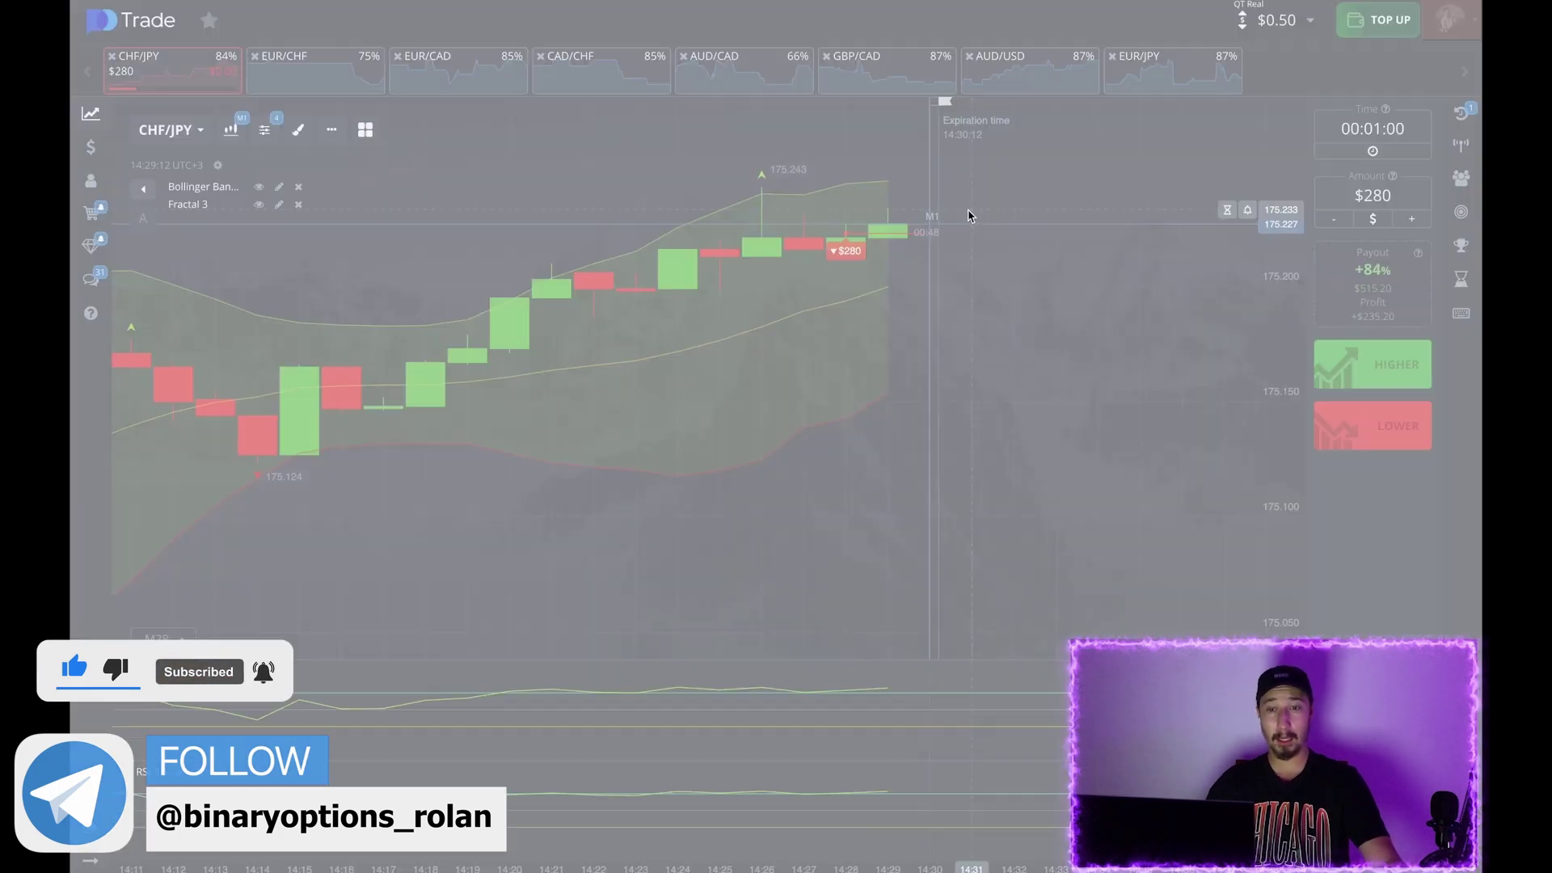
{"action": "left_click_drag", "start_coordinate": [218, 96], "coordinate": [1325, 872]}
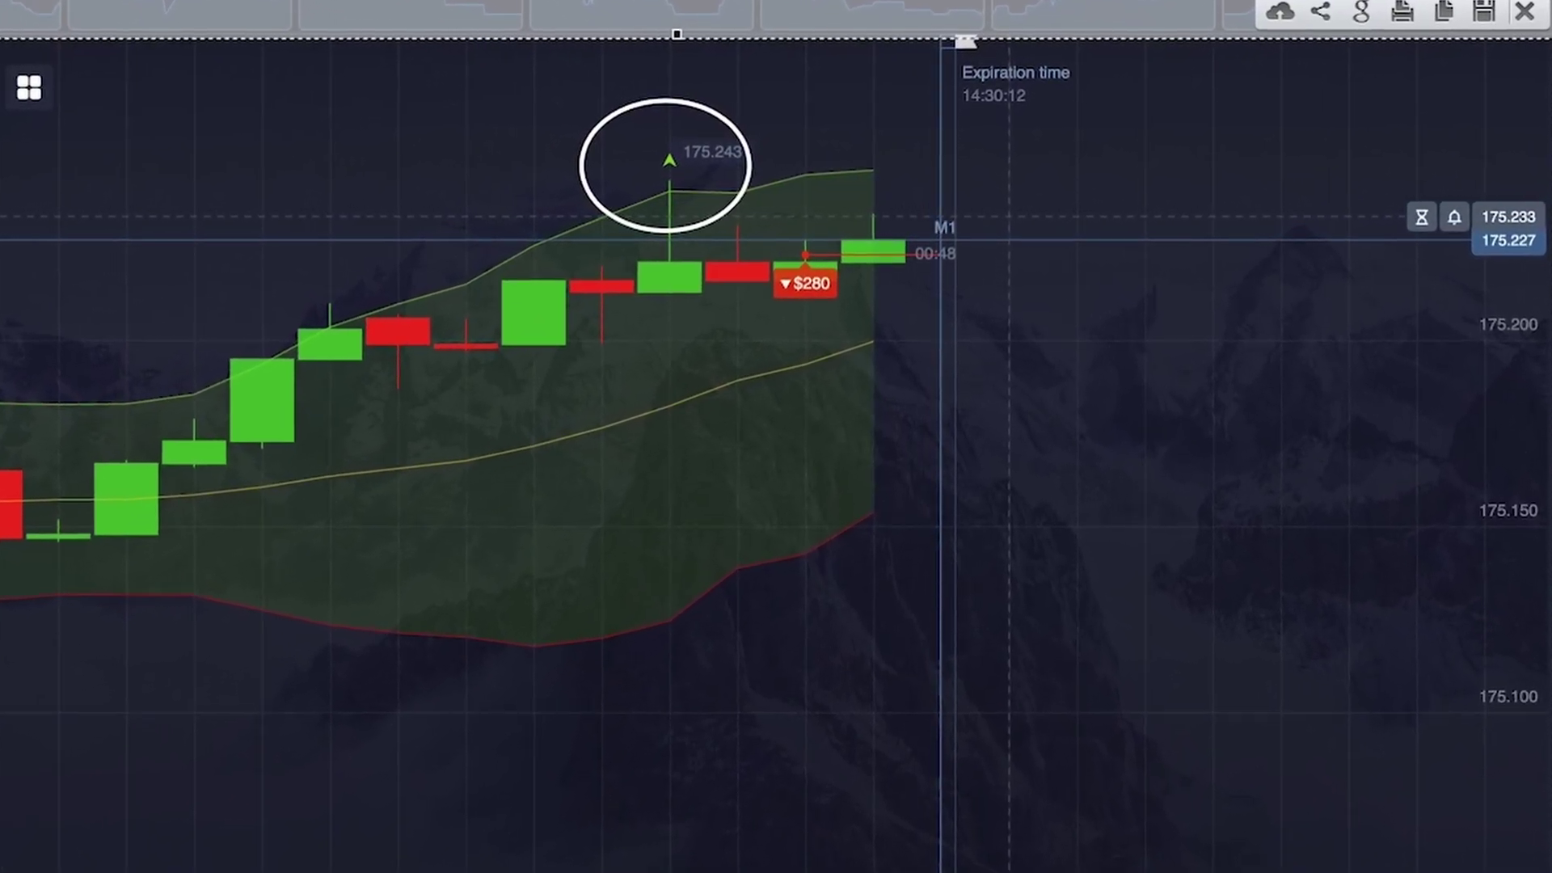
{"action": "mouse_move", "coordinate": [565, 202]}
{"action": "left_mouse_down"}
{"action": "mouse_move", "coordinate": [891, 137]}
{"action": "mouse_move", "coordinate": [1037, 313]}
{"action": "mouse_move", "coordinate": [1029, 299]}
{"action": "left_mouse_up"}
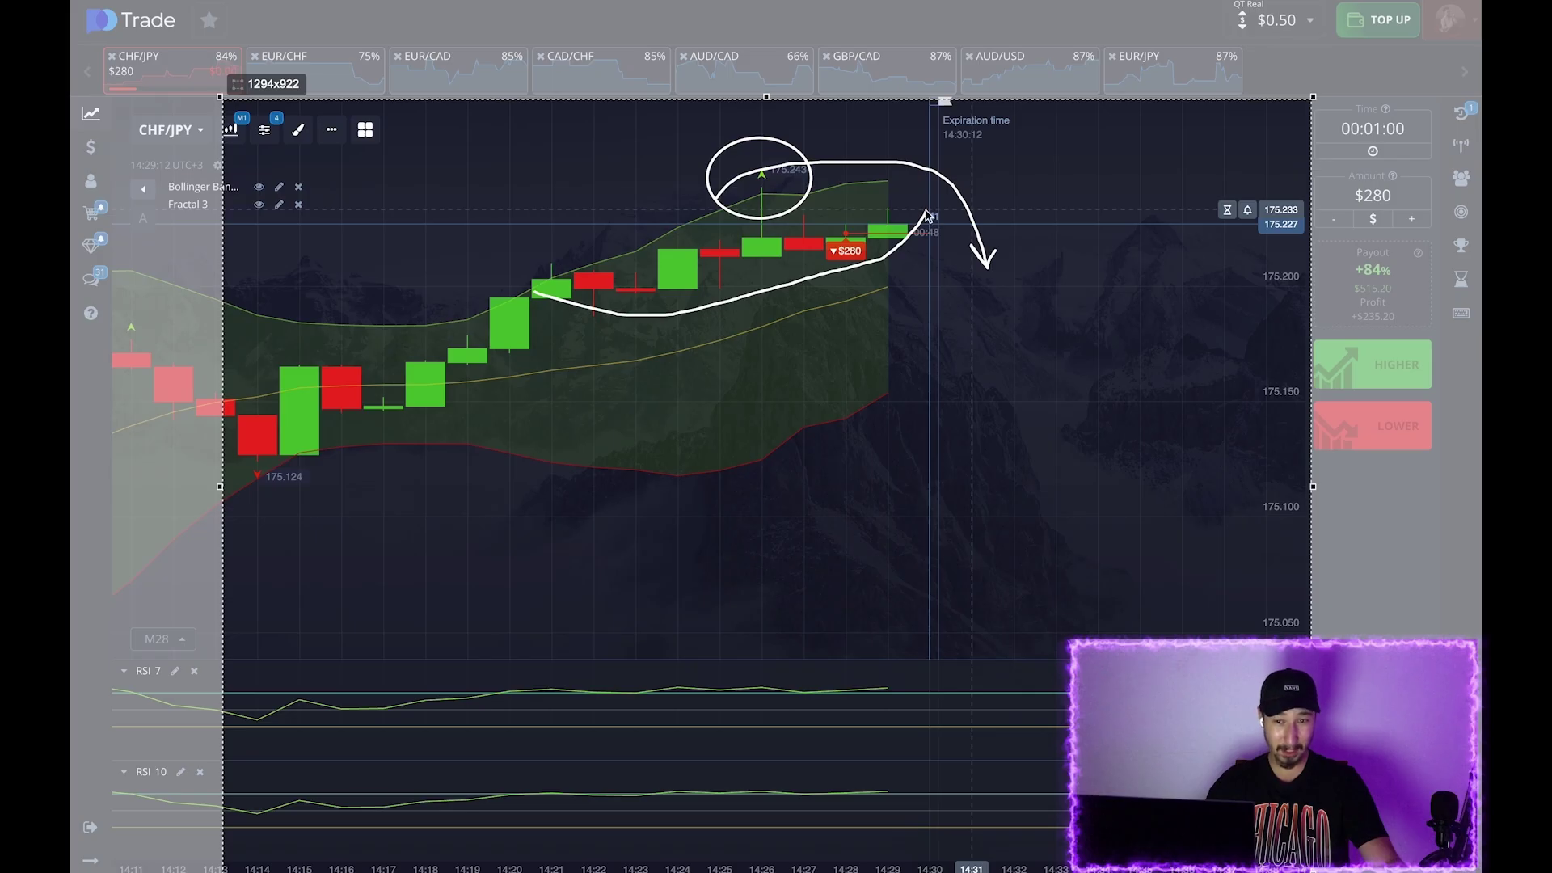
{"action": "left_click_drag", "start_coordinate": [928, 215], "coordinate": [927, 215]}
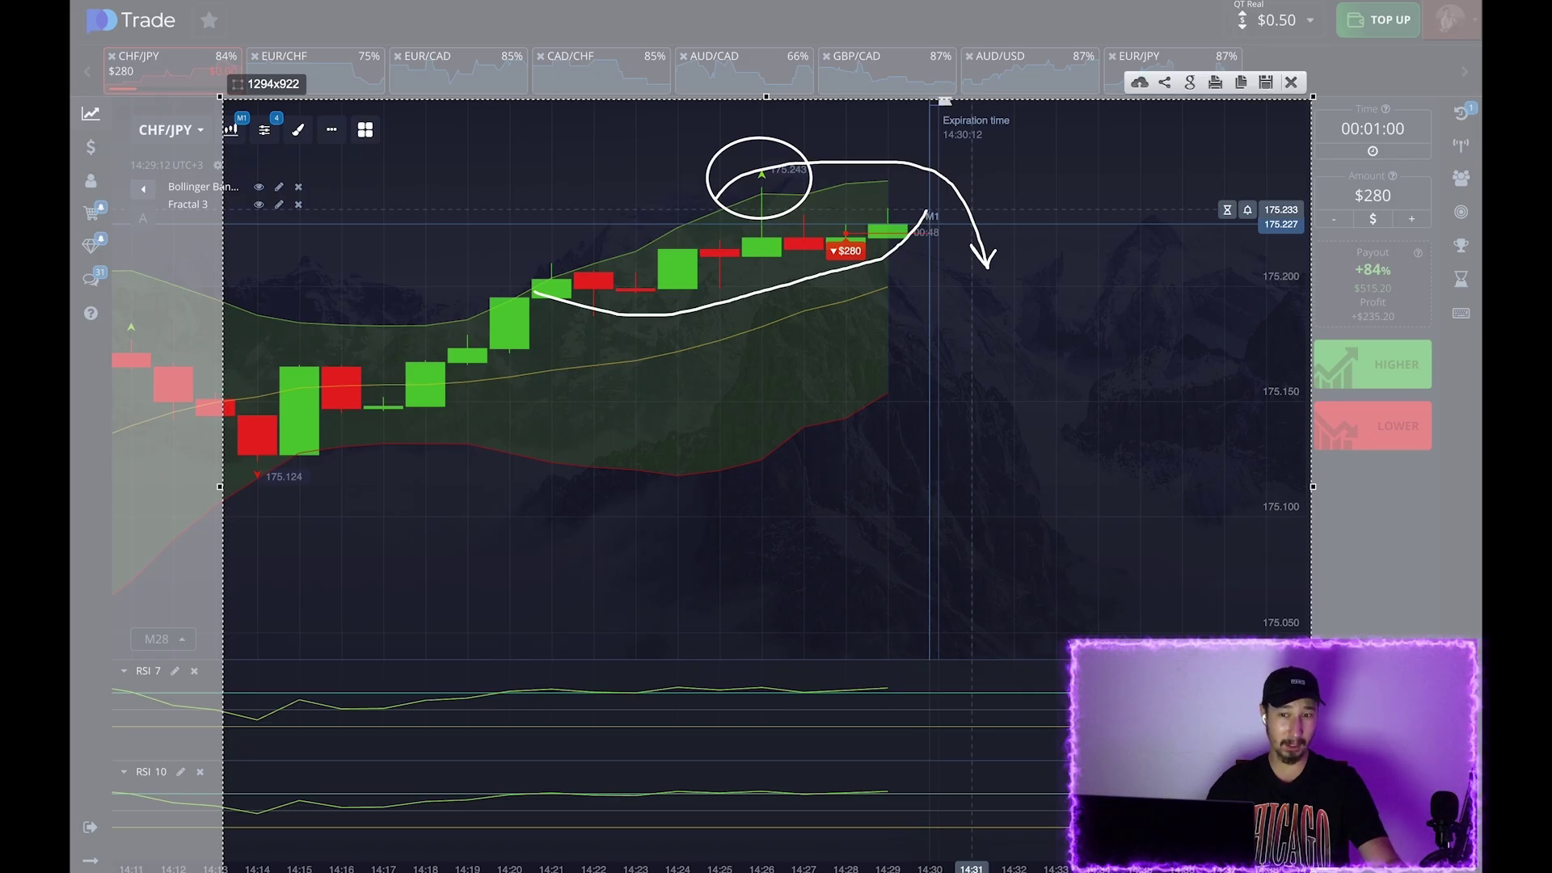
- Circle the ends of the RSI 7 and RSI 10 lines, draw a downward arrow between them and close the capture
{"action": "key", "text": "ctrl+c"}
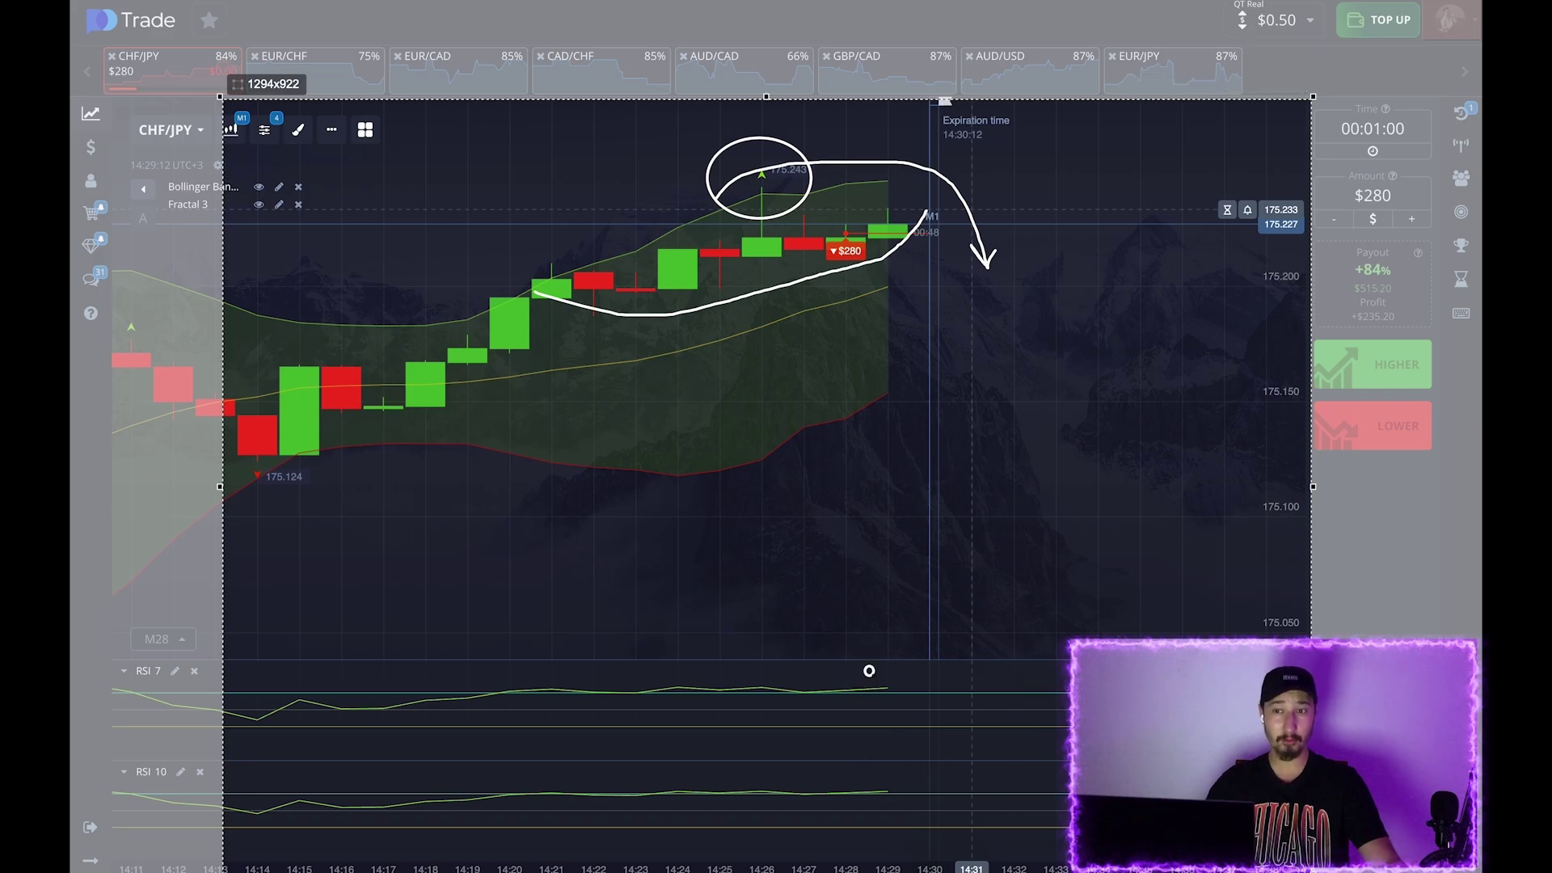
{"action": "left_click_drag", "start_coordinate": [862, 763], "coordinate": [894, 801]}
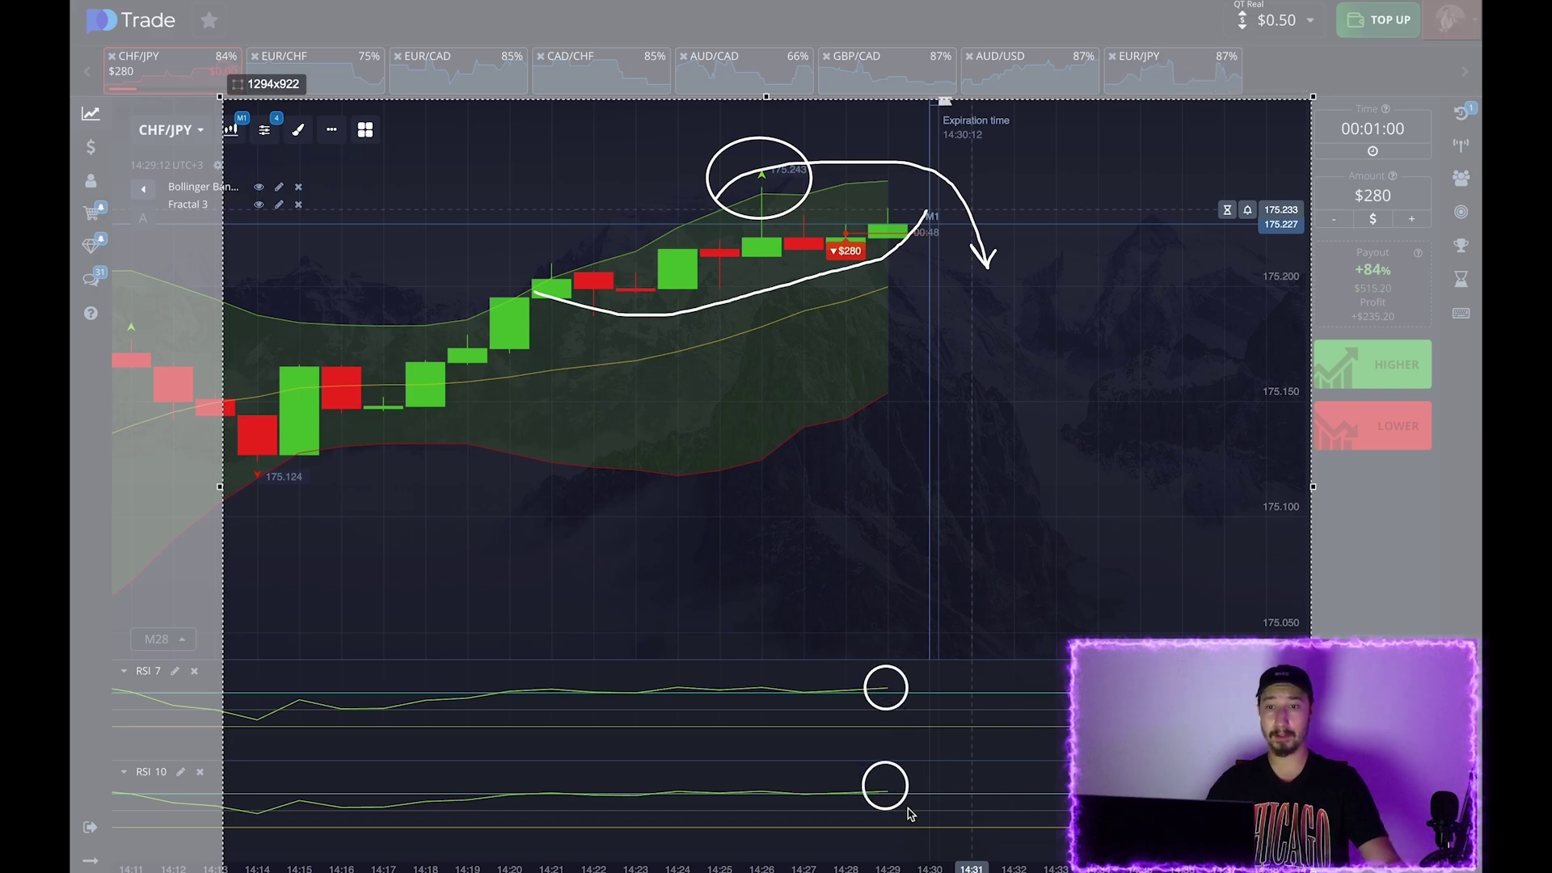
{"action": "left_click_drag", "start_coordinate": [852, 737], "coordinate": [963, 724]}
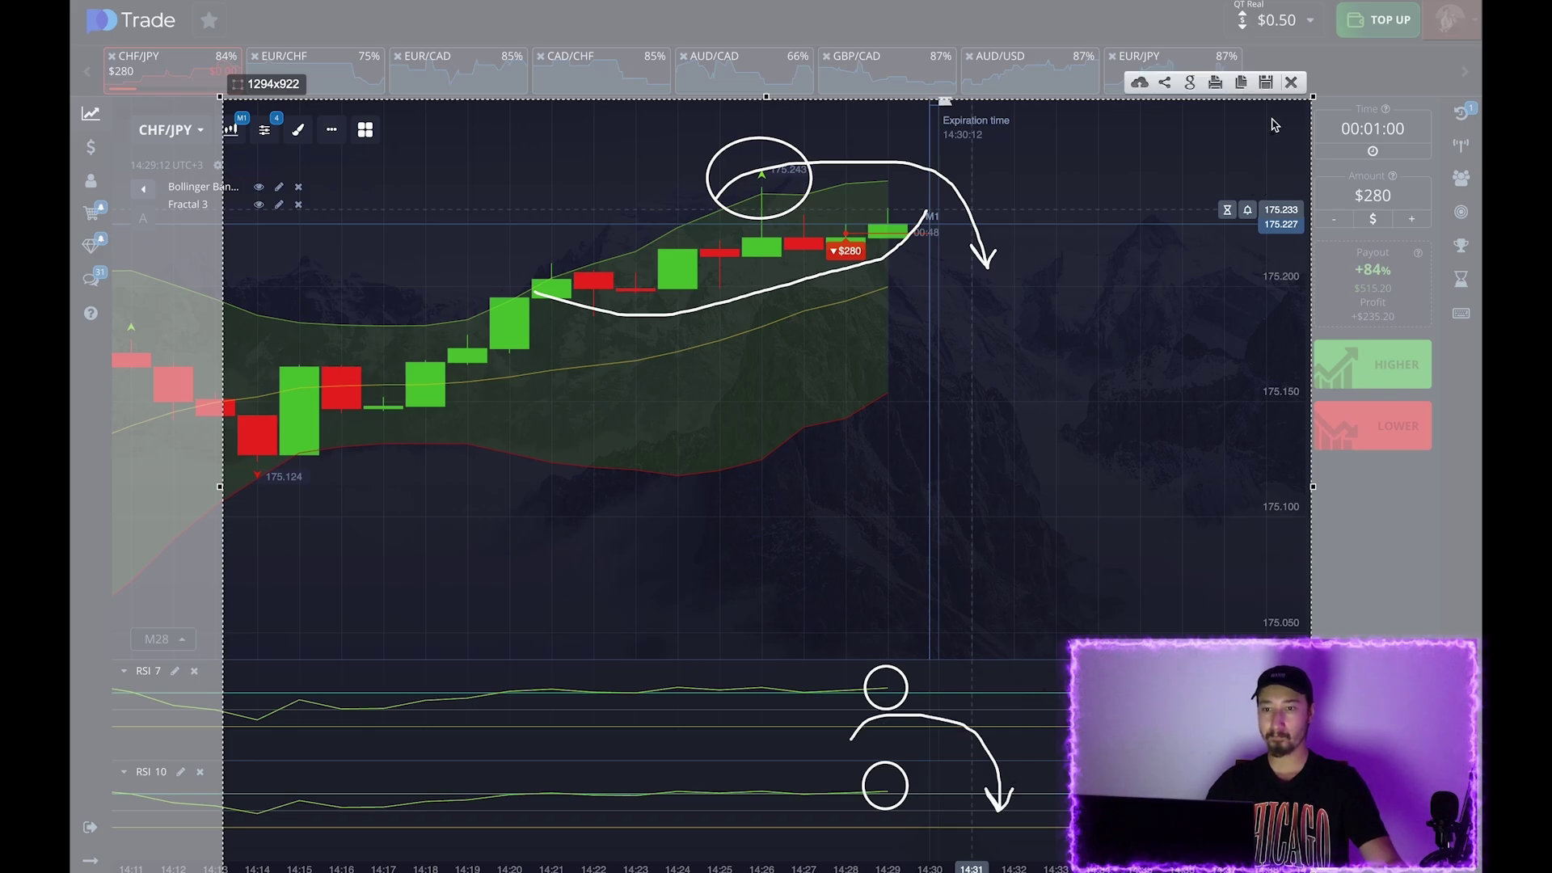
{"action": "left_click", "coordinate": [1293, 82]}
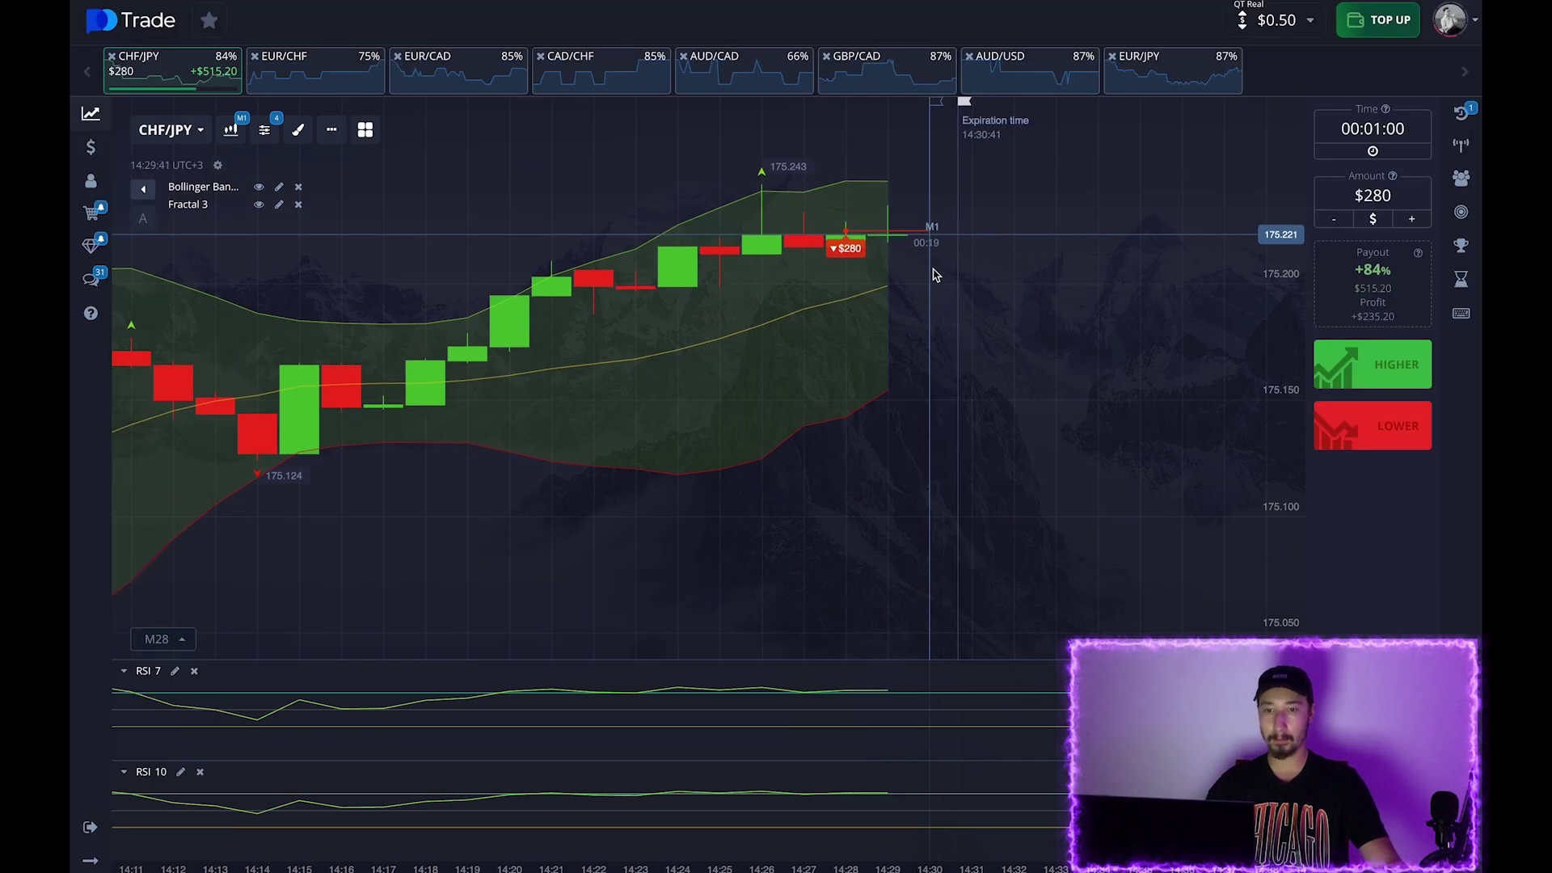
- Show the opened trades list, check the CHF/JPY trade on the chart and set the trade amount to $515
{"action": "left_click", "coordinate": [1460, 117]}
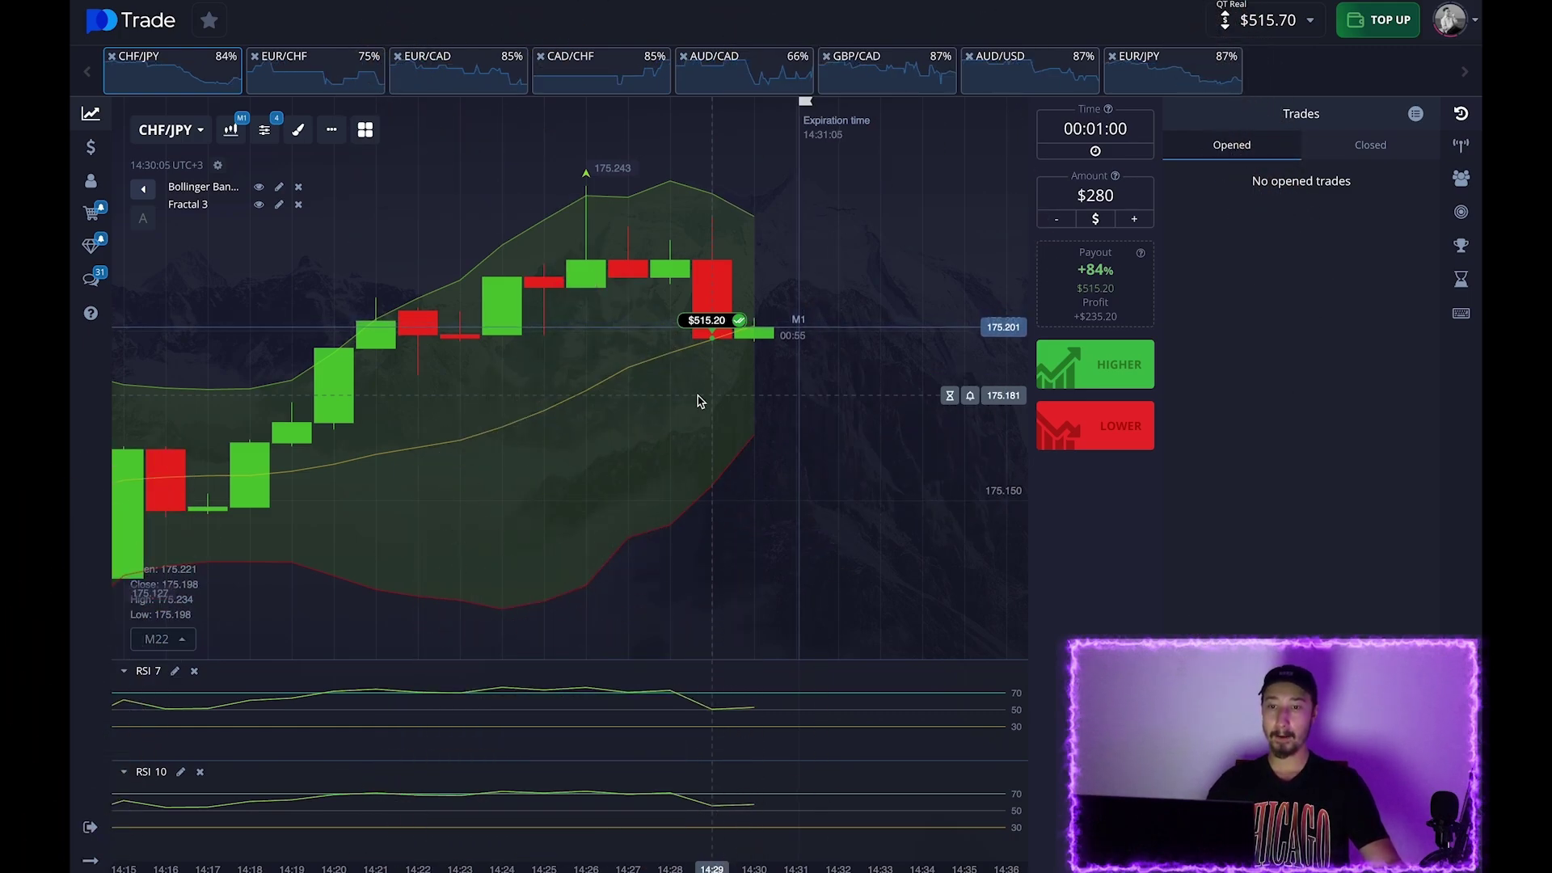
{"action": "scroll", "coordinate": [817, 370], "scroll_direction": "down", "scroll_amount": 1}
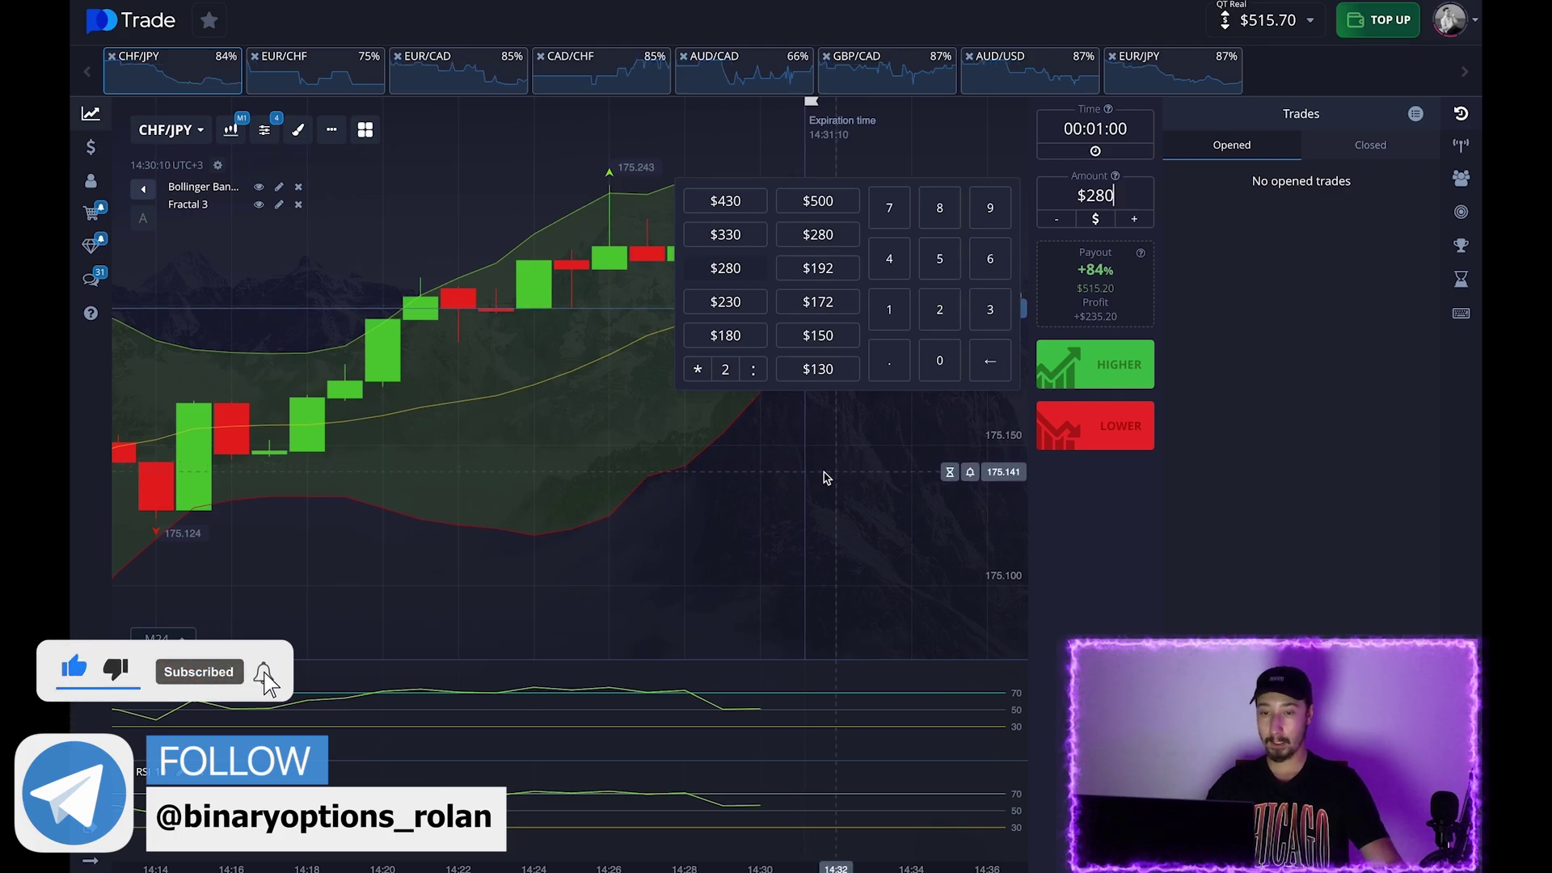
{"action": "key", "text": "BackSpace"}
{"action": "type", "text": "515"}
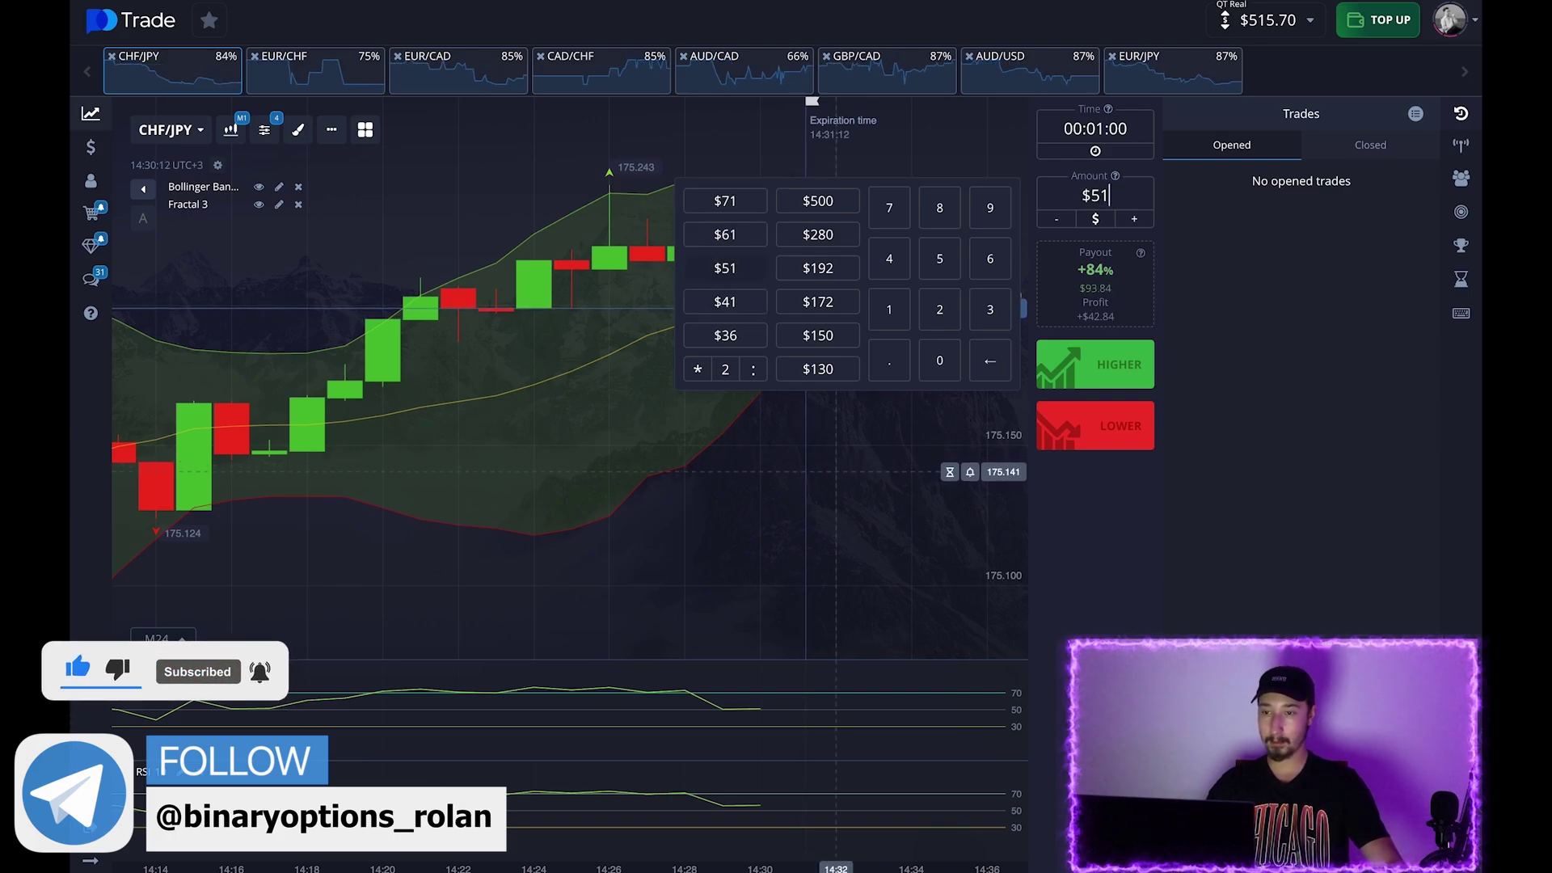
{"action": "left_click", "coordinate": [833, 499]}
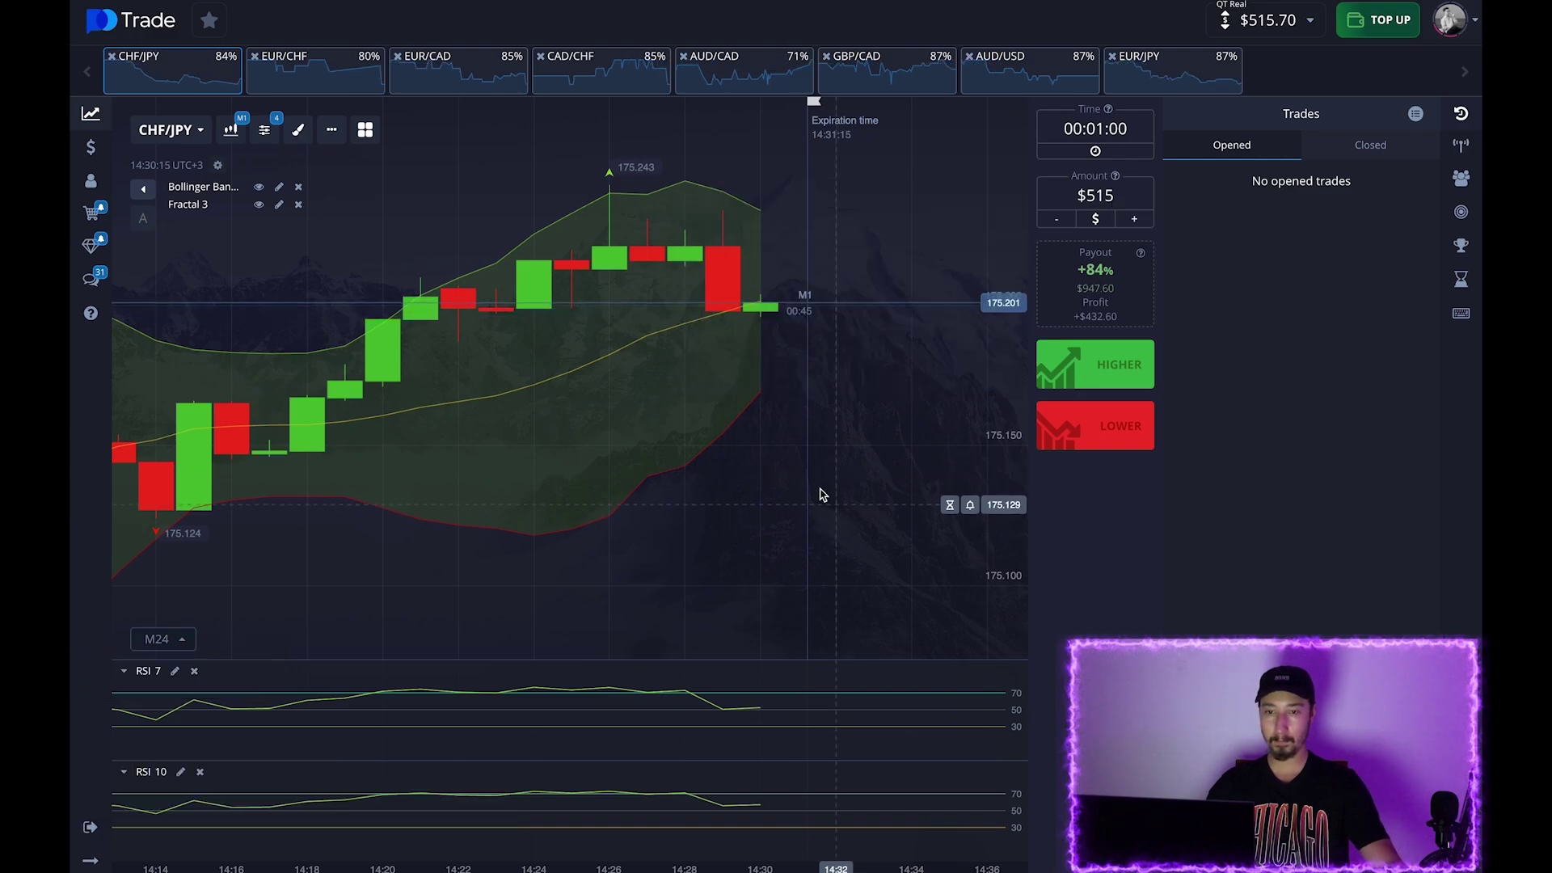
- Switch to the EUR/JPY chart and place a $515 higher trade with a one-minute expiration
{"action": "scroll", "coordinate": [824, 479], "scroll_direction": "down", "scroll_amount": 5}
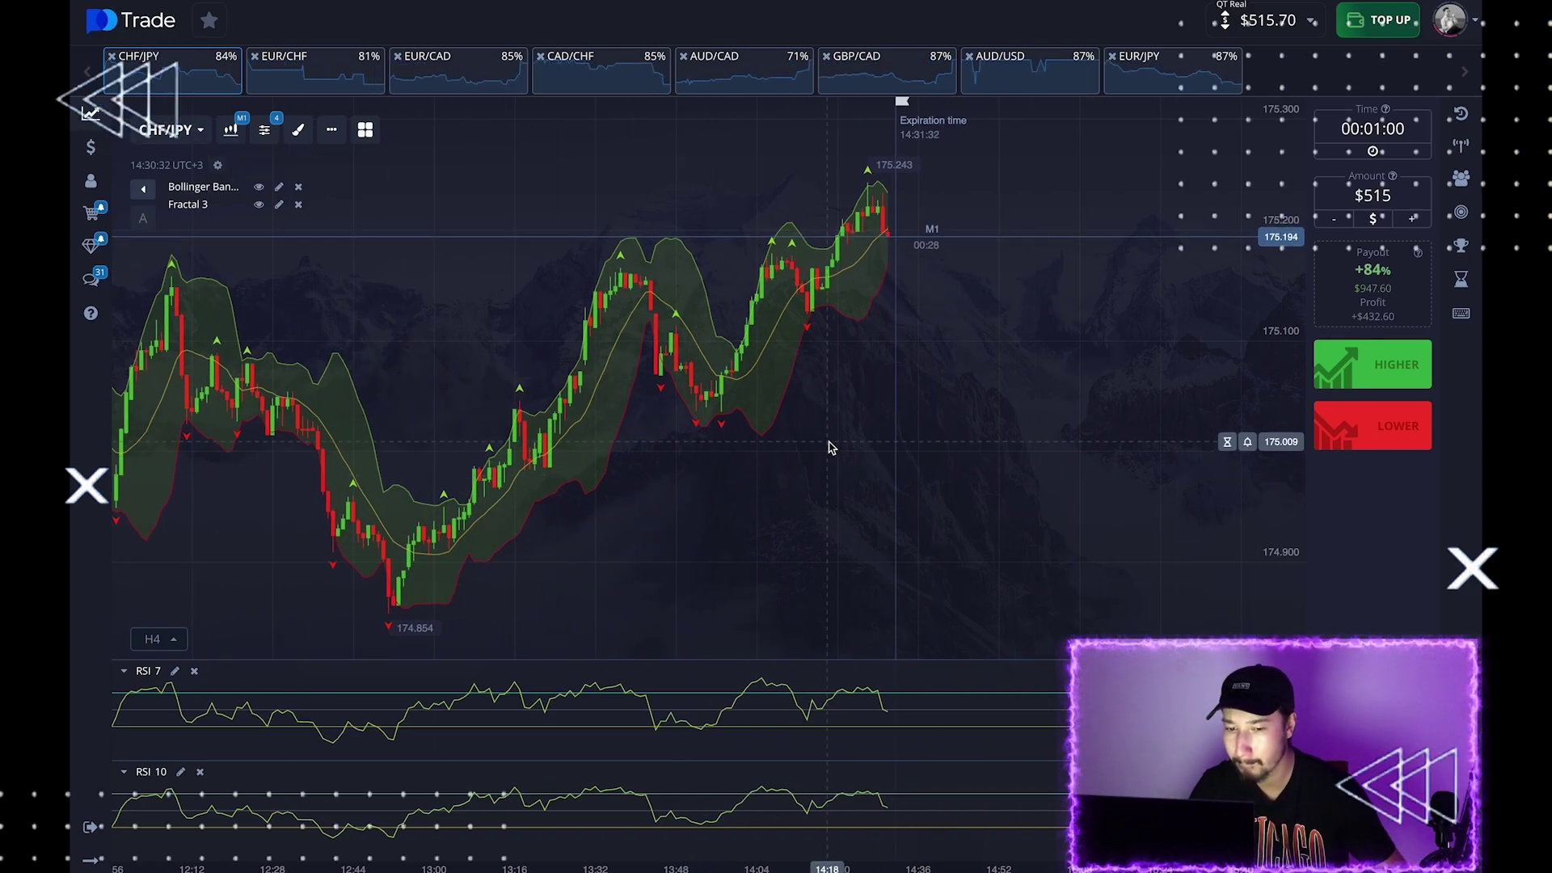
{"action": "left_click", "coordinate": [1157, 66]}
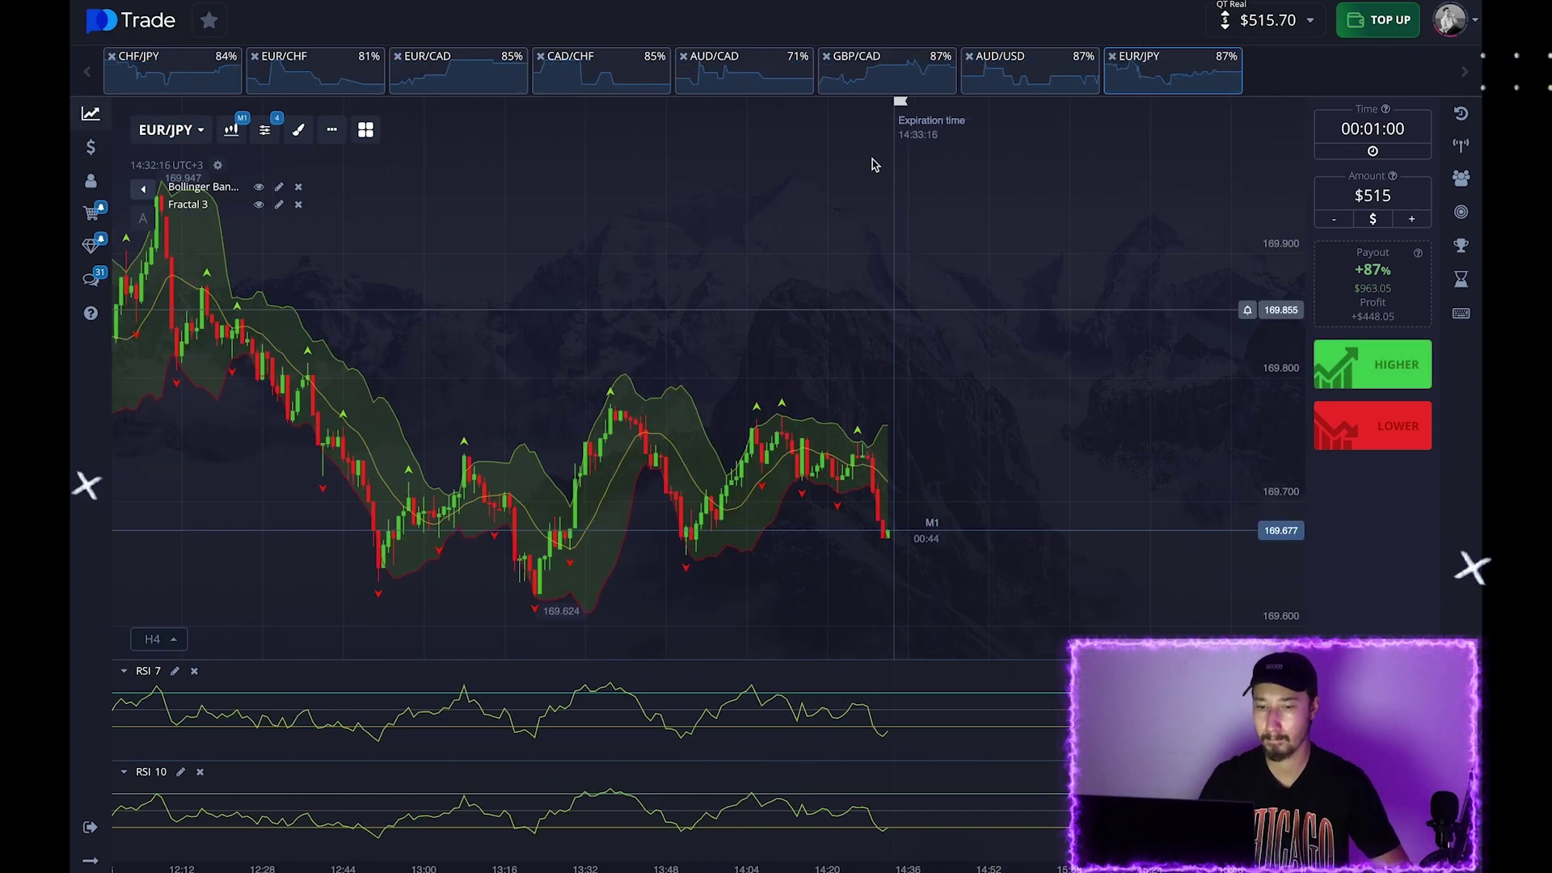
{"action": "key", "text": "shift+w"}
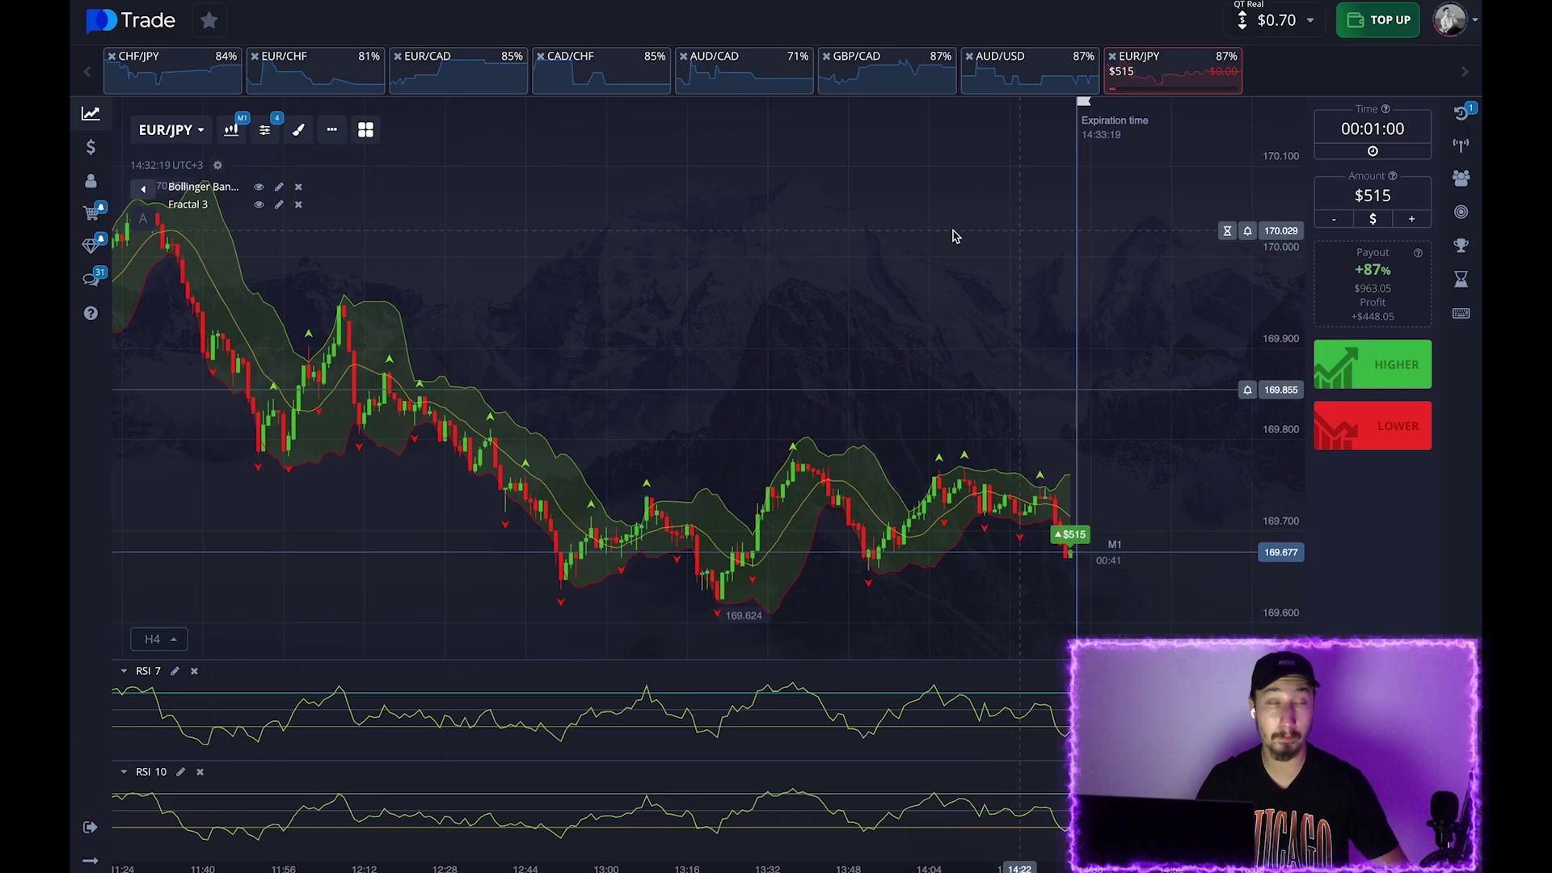
- Capture the EUR/JPY chart area and draw a curved arrow beneath the price lows rising toward the running trade
{"action": "scroll", "coordinate": [952, 235], "scroll_direction": "right", "scroll_amount": 5}
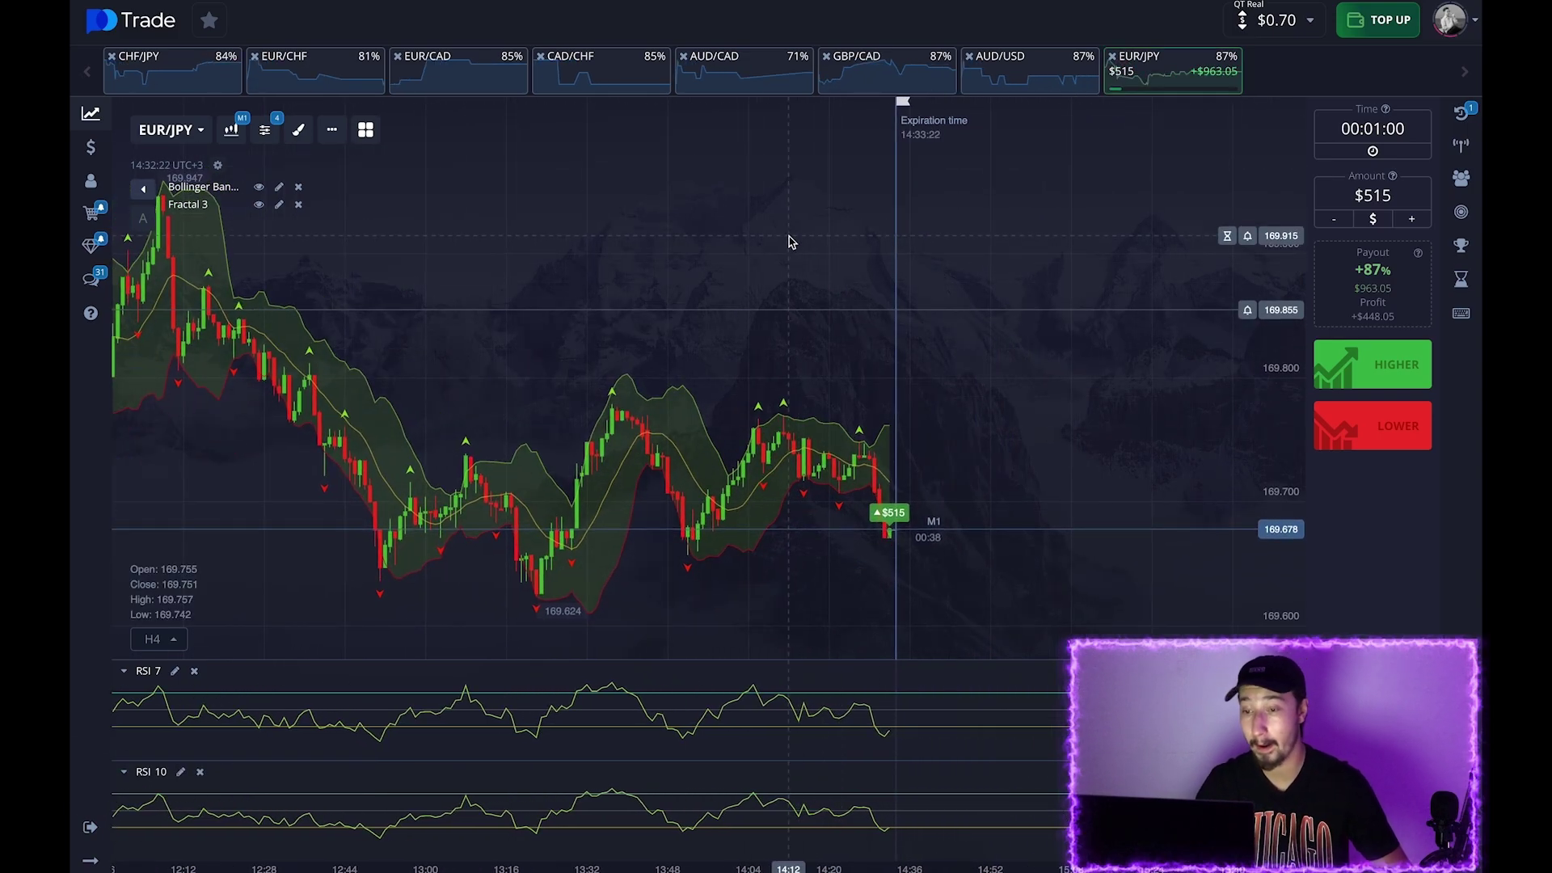
{"action": "scroll", "coordinate": [817, 250], "scroll_direction": "up", "scroll_amount": 2}
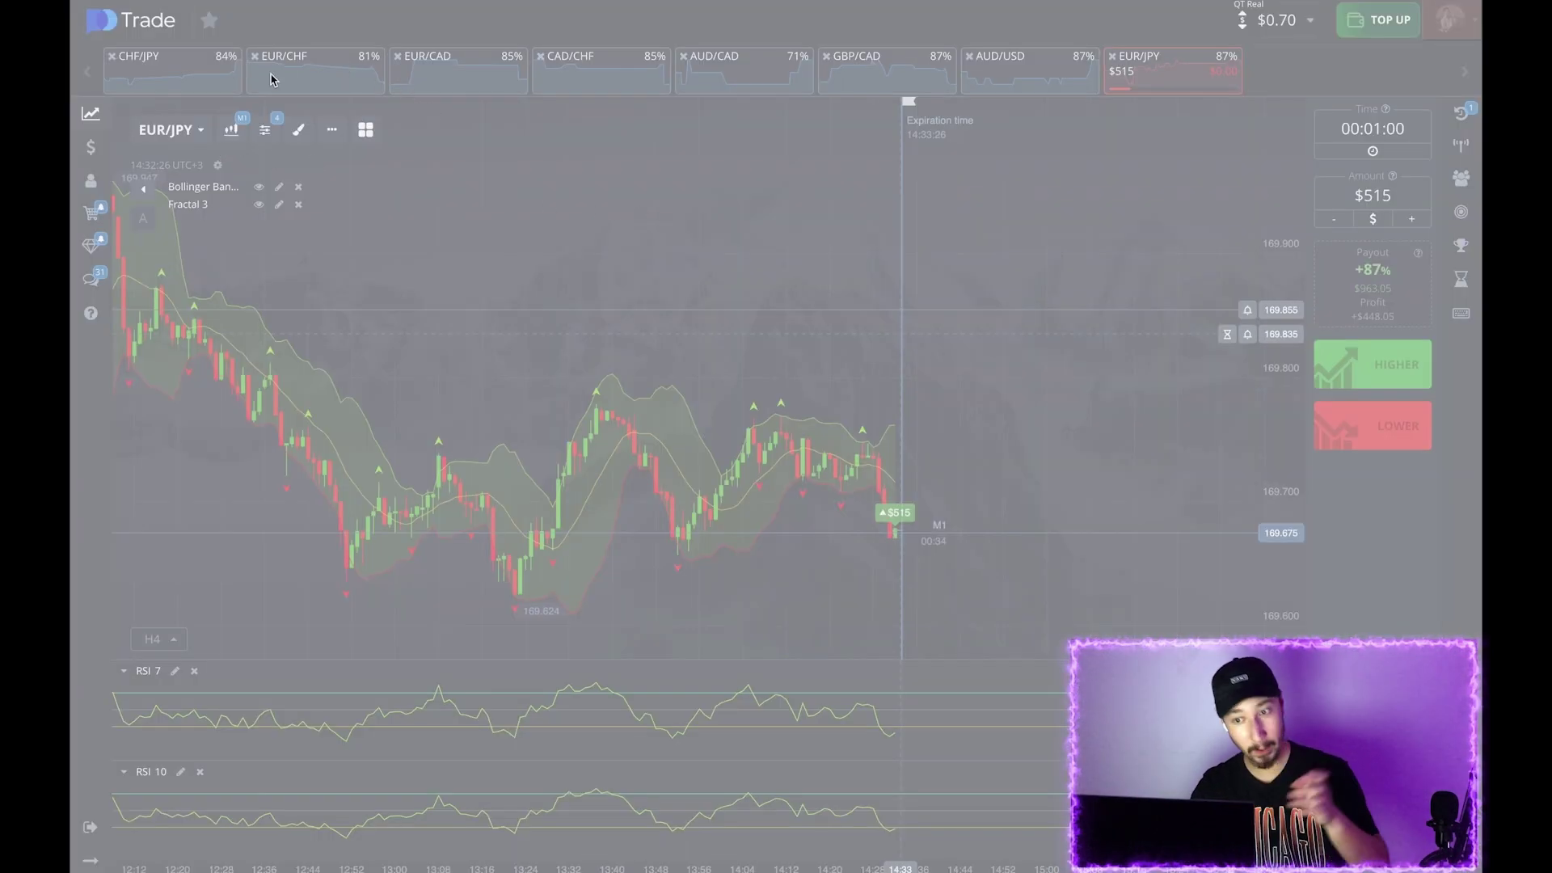
{"action": "left_click_drag", "start_coordinate": [123, 101], "coordinate": [1319, 872]}
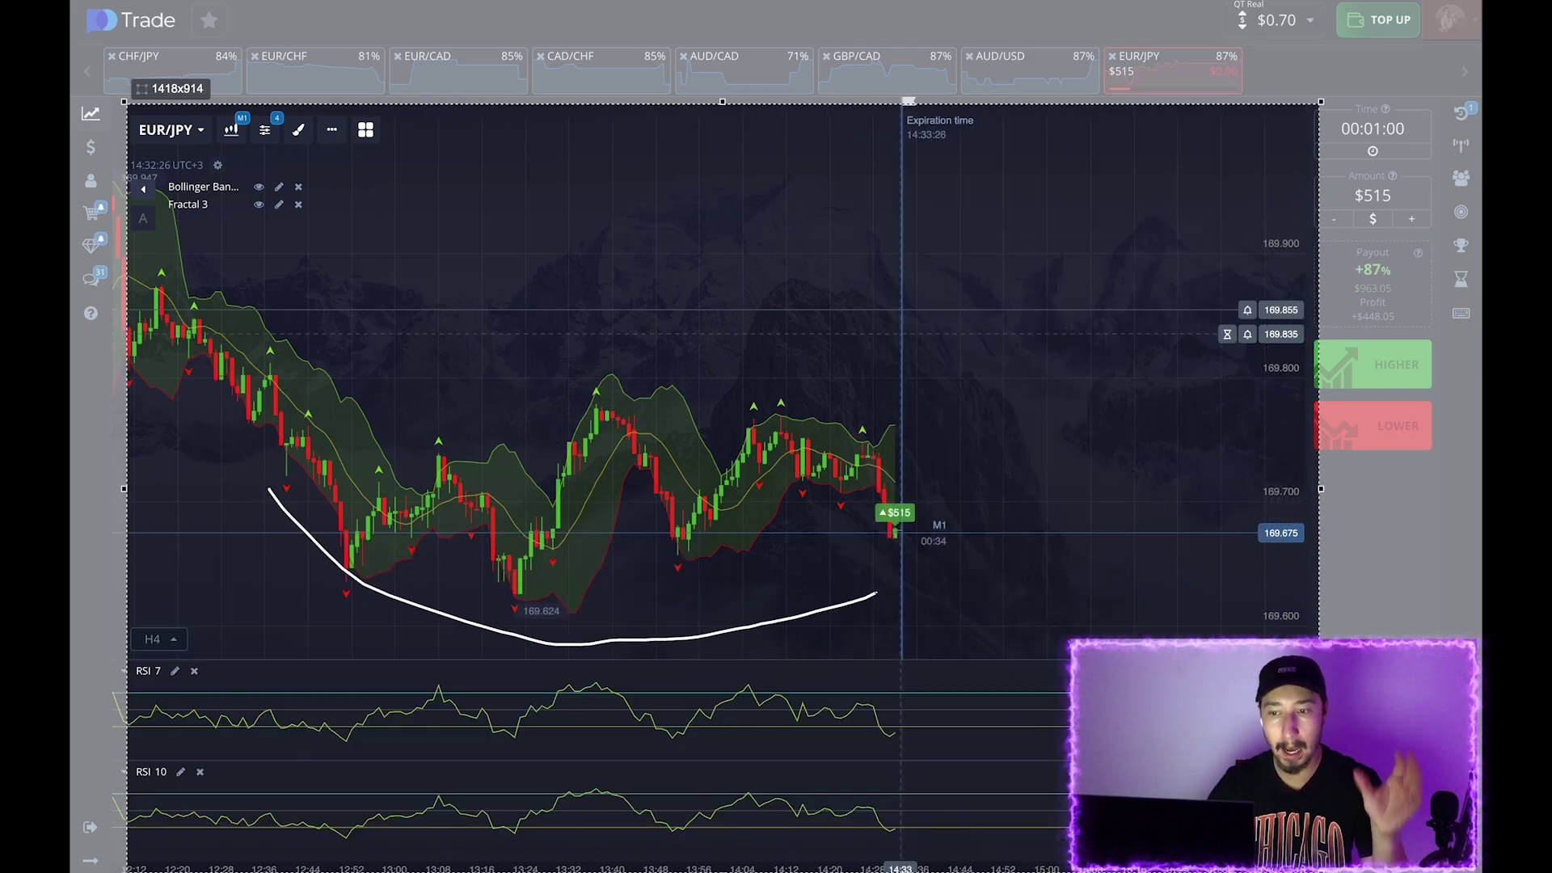
{"action": "left_click_drag", "start_coordinate": [943, 561], "coordinate": [938, 547]}
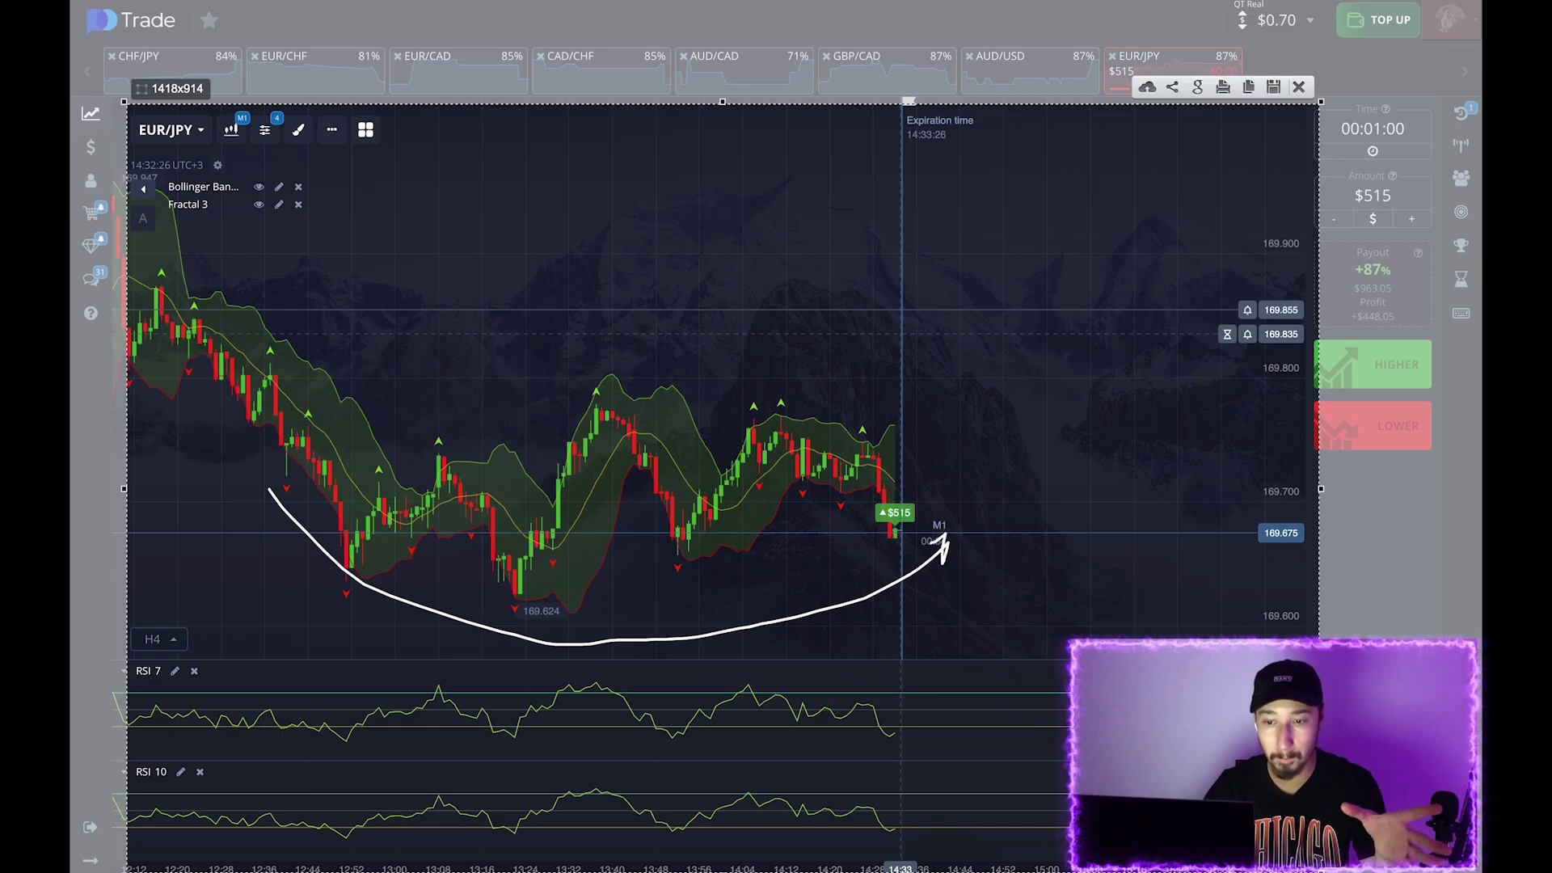
- Box the lowest price low, the latest falling candles, the entry point and the RSI 10 line end, adding upward arrows beside the entry
{"action": "left_click_drag", "start_coordinate": [502, 591], "coordinate": [502, 591]}
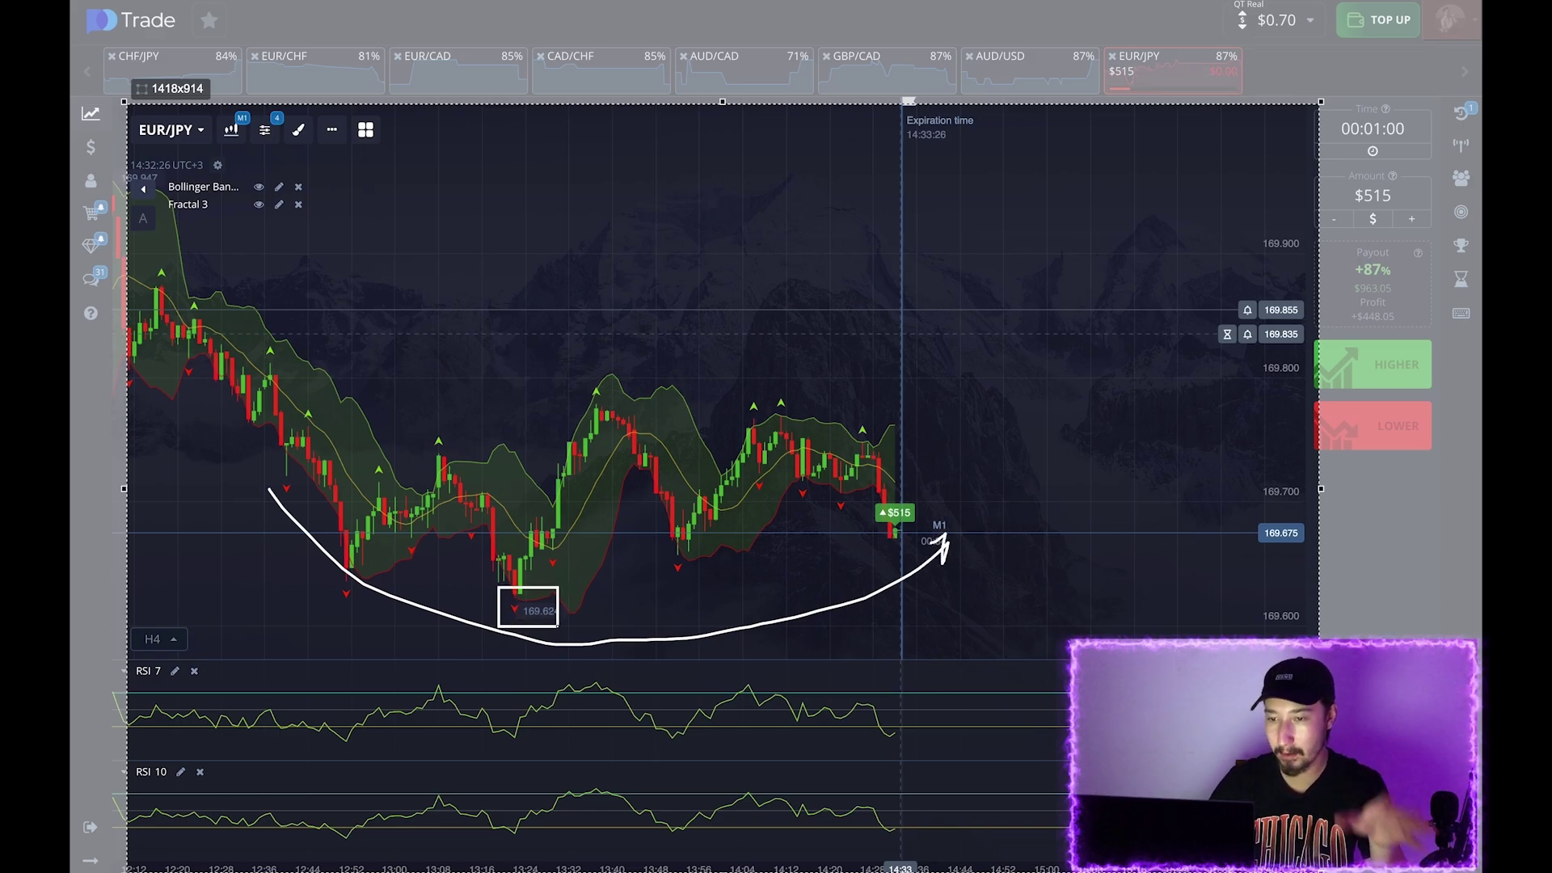
{"action": "left_click_drag", "start_coordinate": [566, 634], "coordinate": [566, 635]}
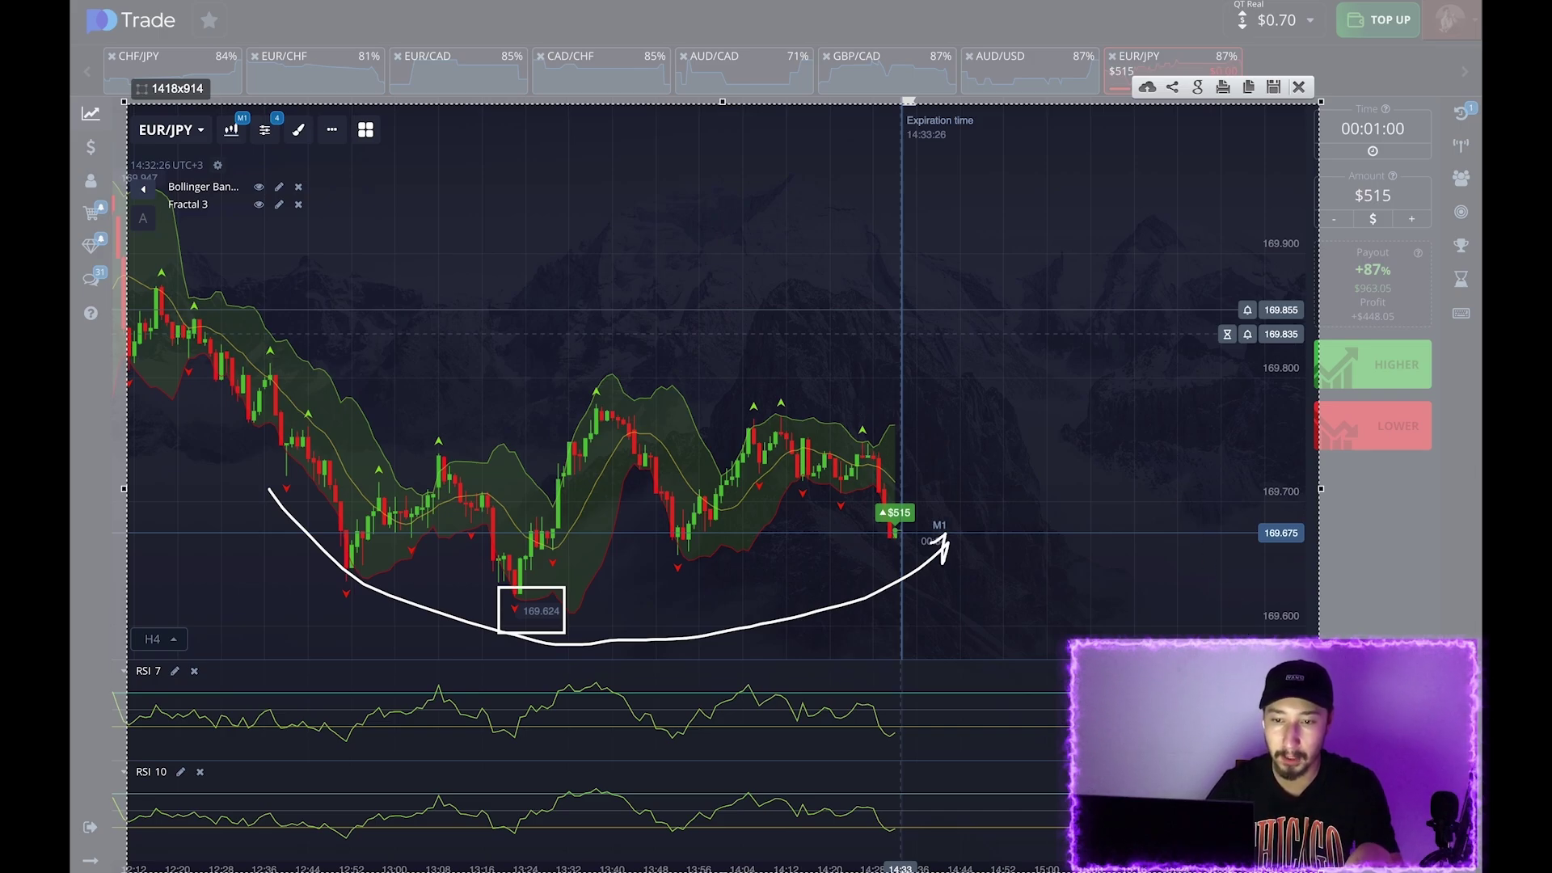
{"action": "left_click_drag", "start_coordinate": [861, 432], "coordinate": [867, 453]}
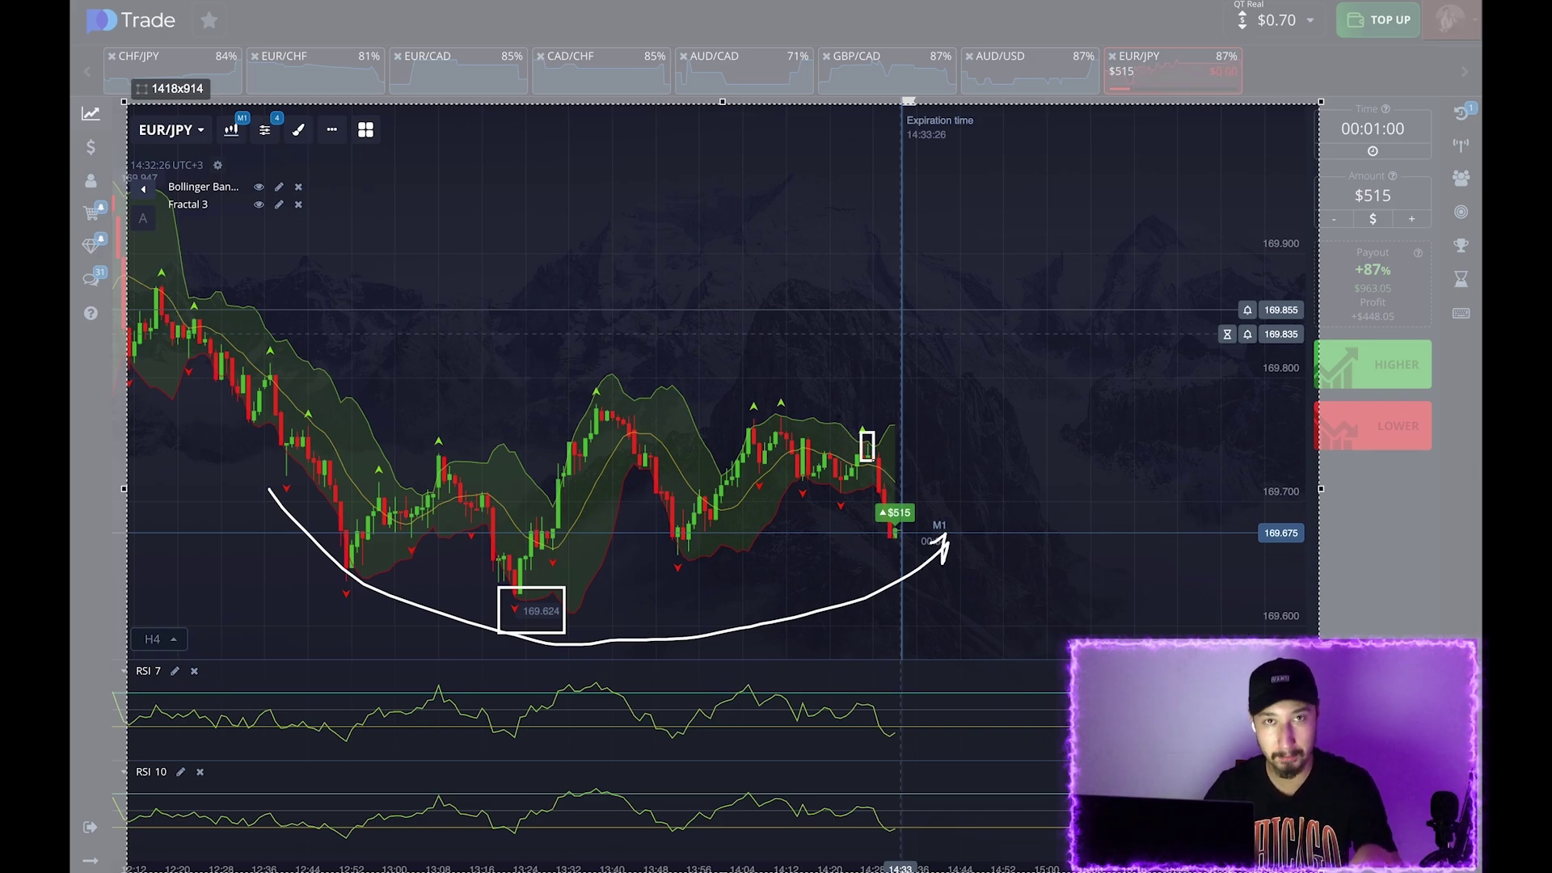
{"action": "left_click_drag", "start_coordinate": [877, 525], "coordinate": [904, 550]}
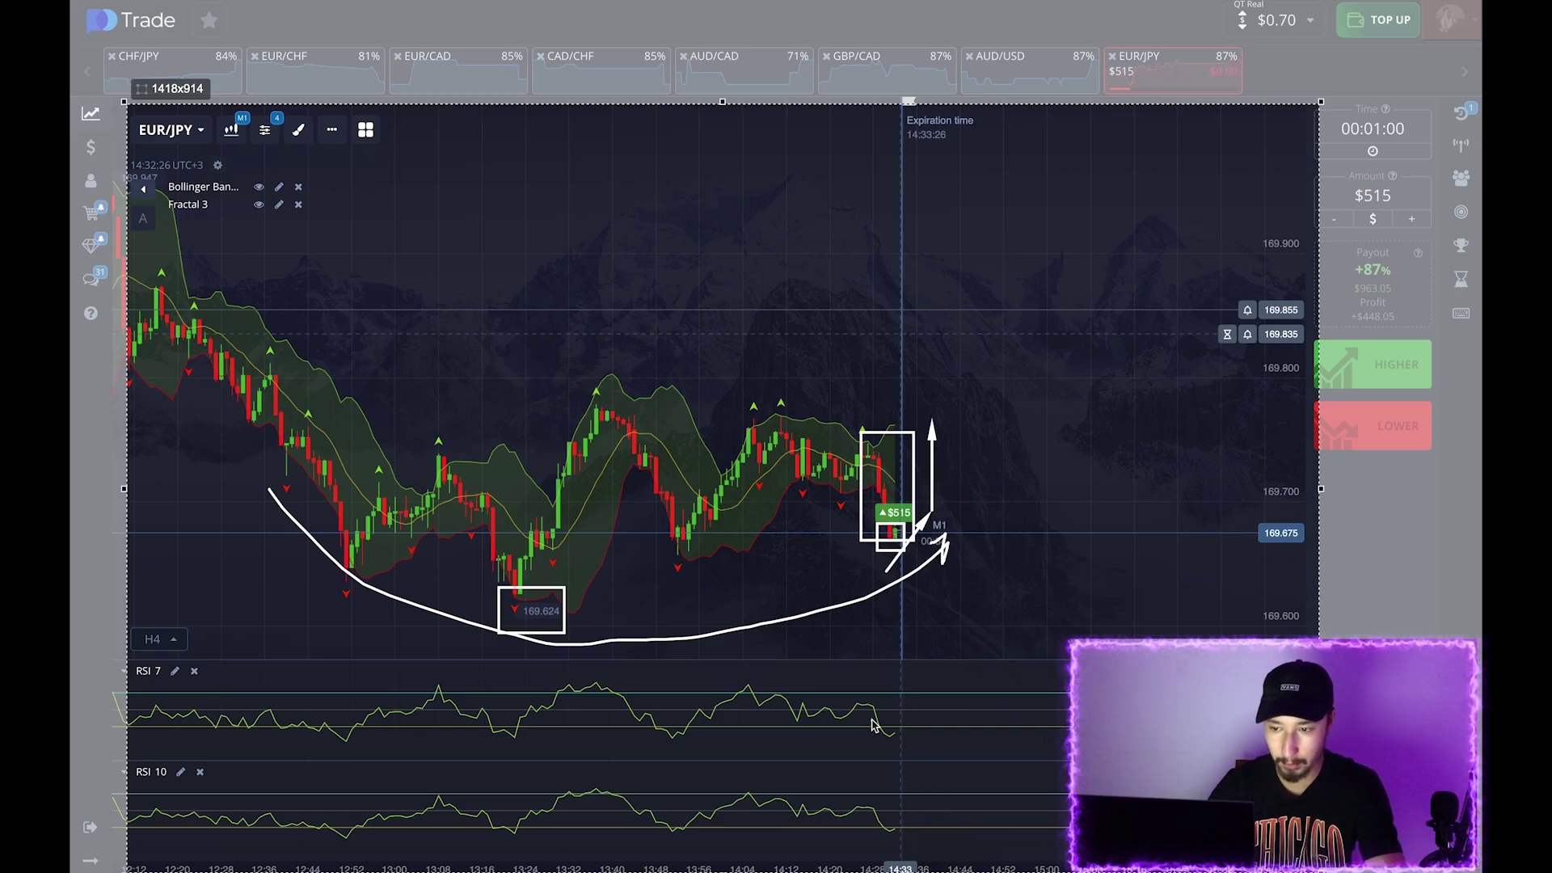
{"action": "left_click_drag", "start_coordinate": [877, 818], "coordinate": [916, 846]}
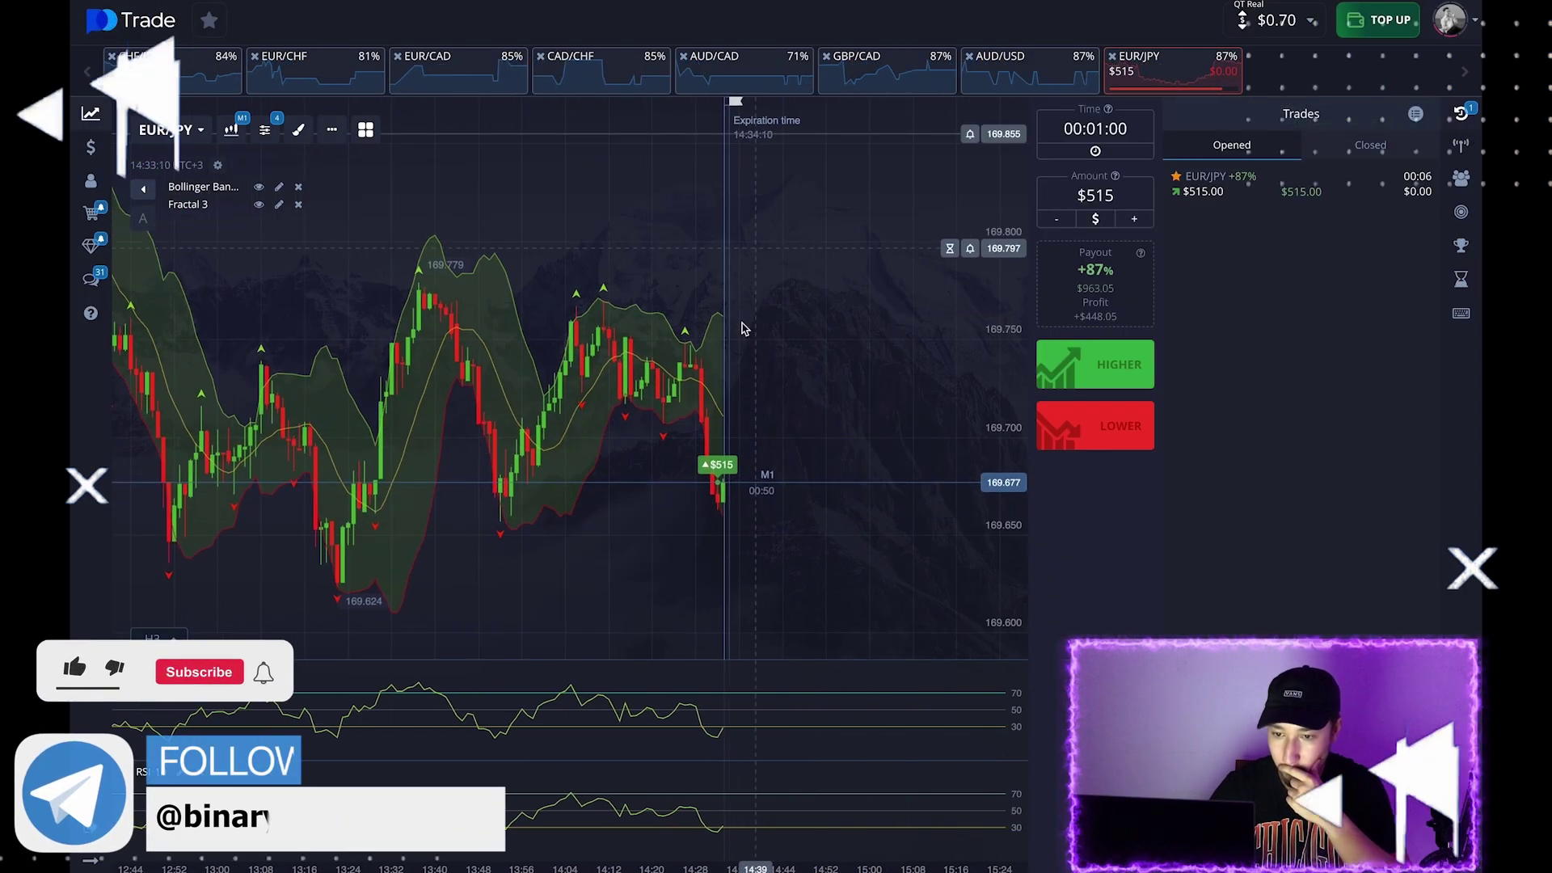
- Check the closed EUR/JPY trade on the chart and set the trade amount to $363
{"action": "scroll", "coordinate": [730, 461], "scroll_direction": "up", "scroll_amount": 5}
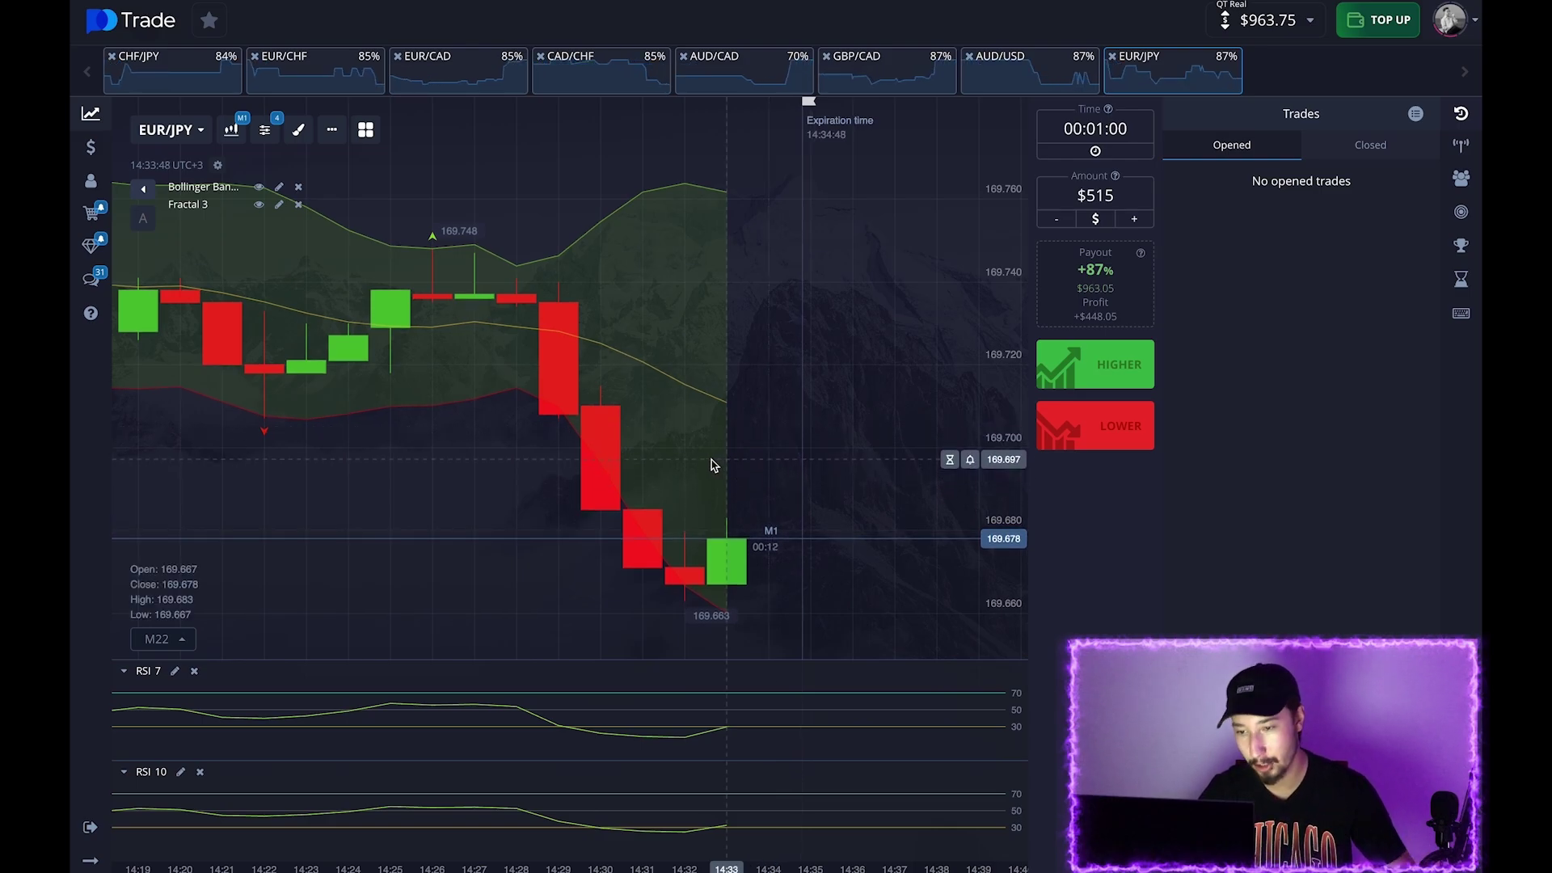
{"action": "left_click", "coordinate": [1099, 196]}
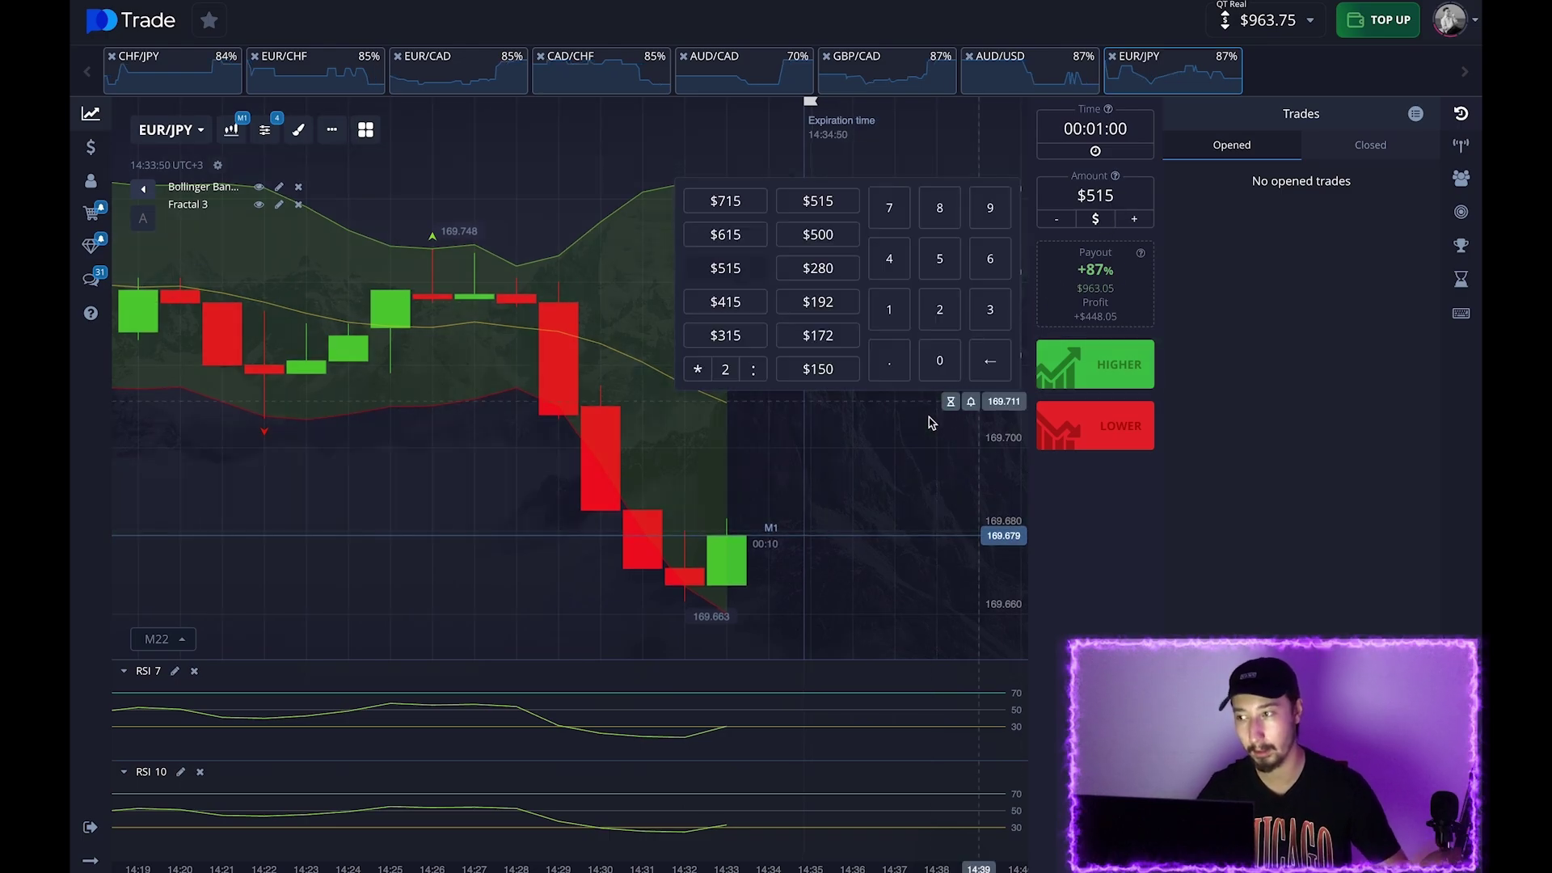
{"action": "key", "text": "BackSpace"}
{"action": "key", "text": "BackSpace"}
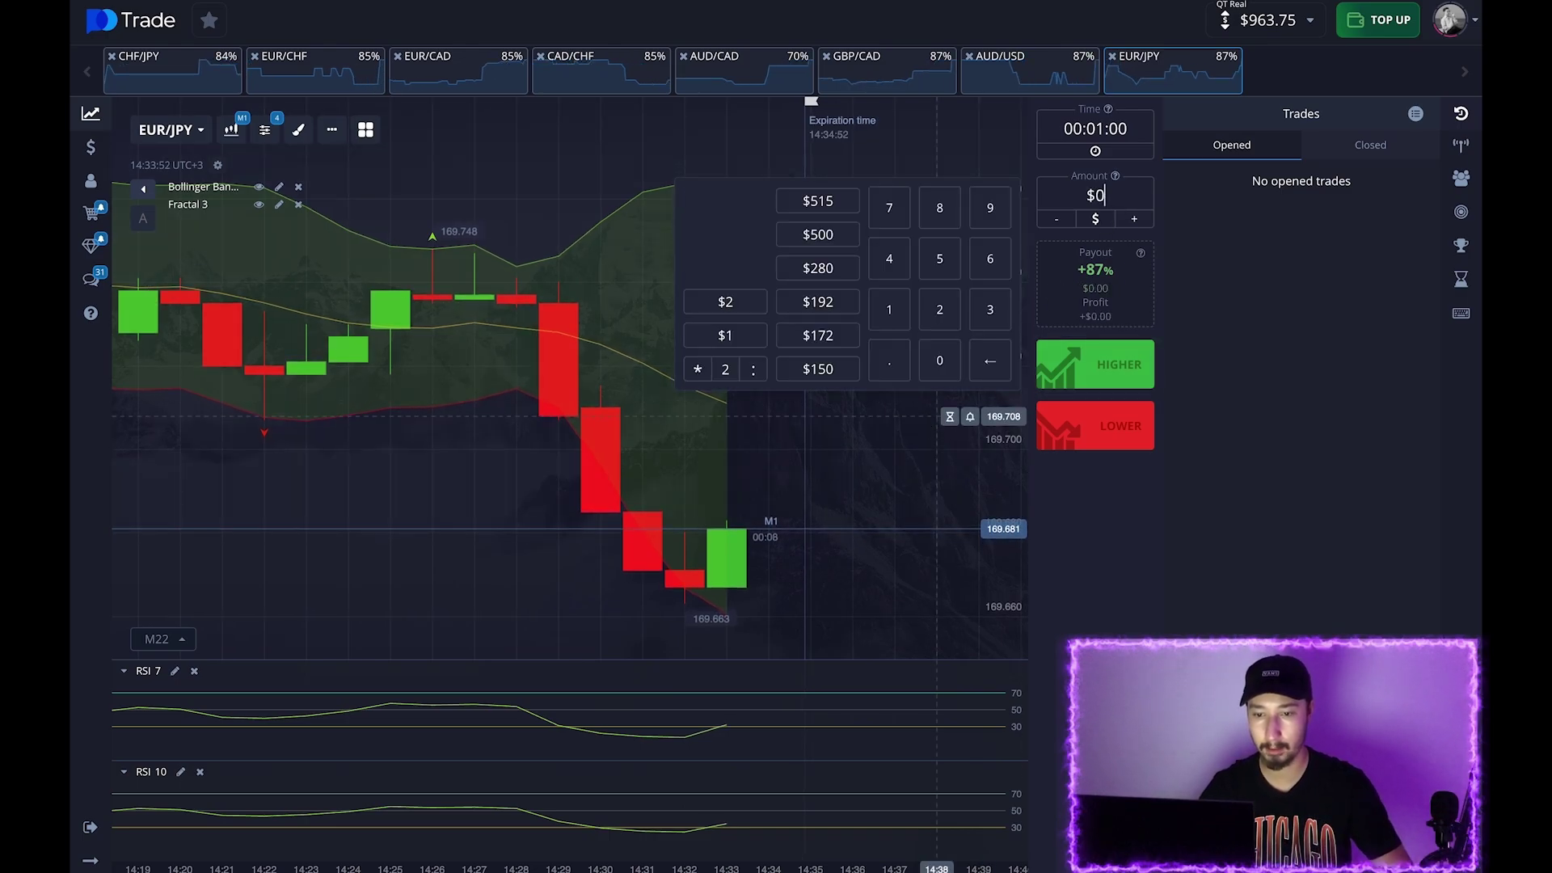
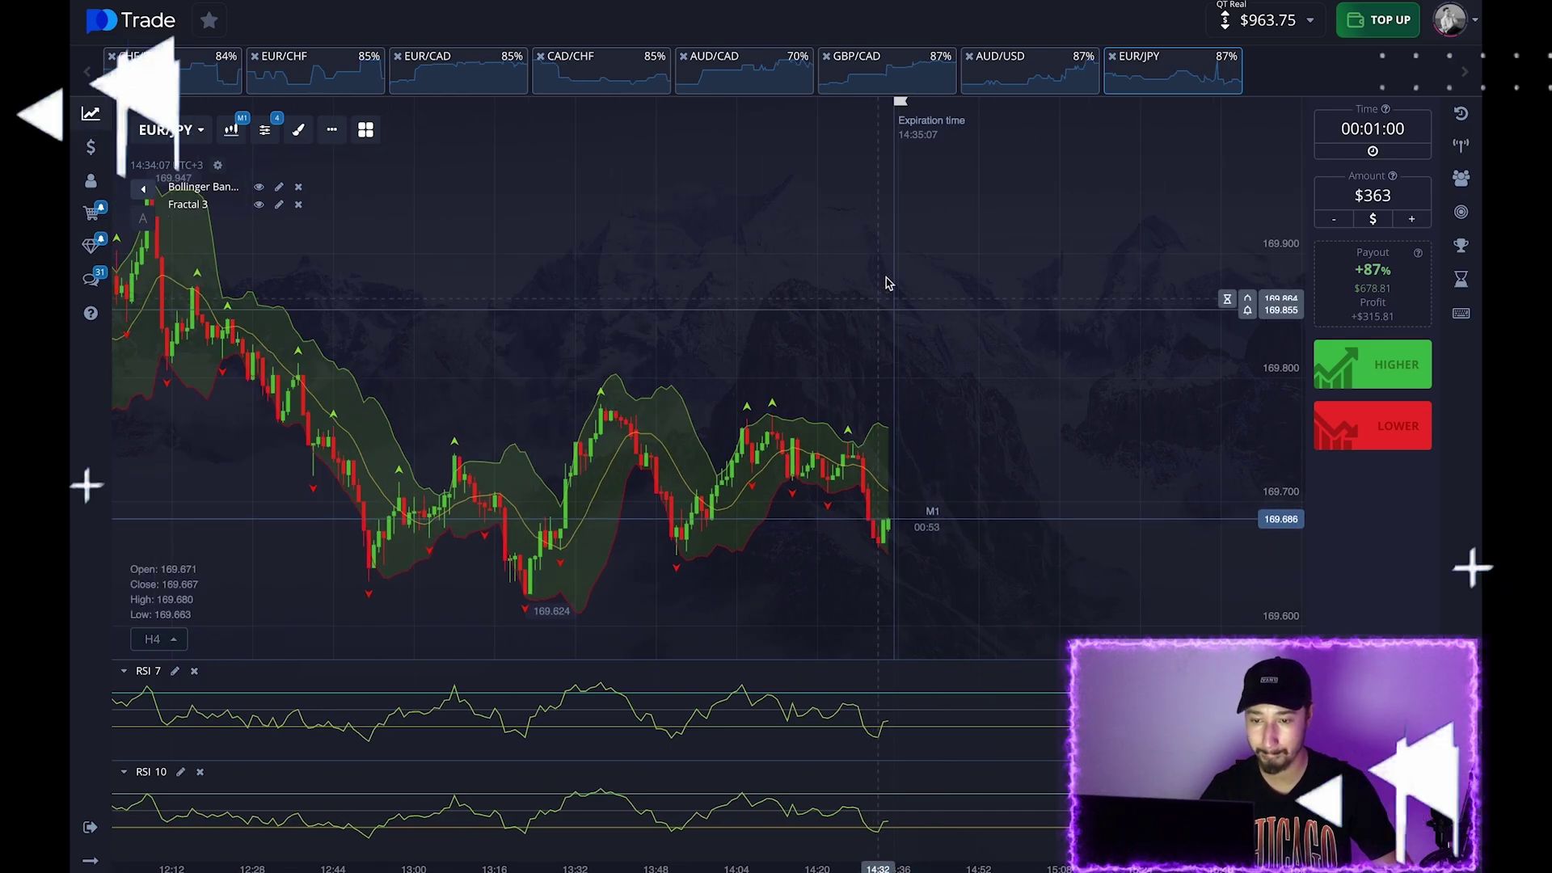
- Switch to the GBP/CAD chart and place a $363 lower trade with a one-minute expiration
{"action": "left_click", "coordinate": [880, 64]}
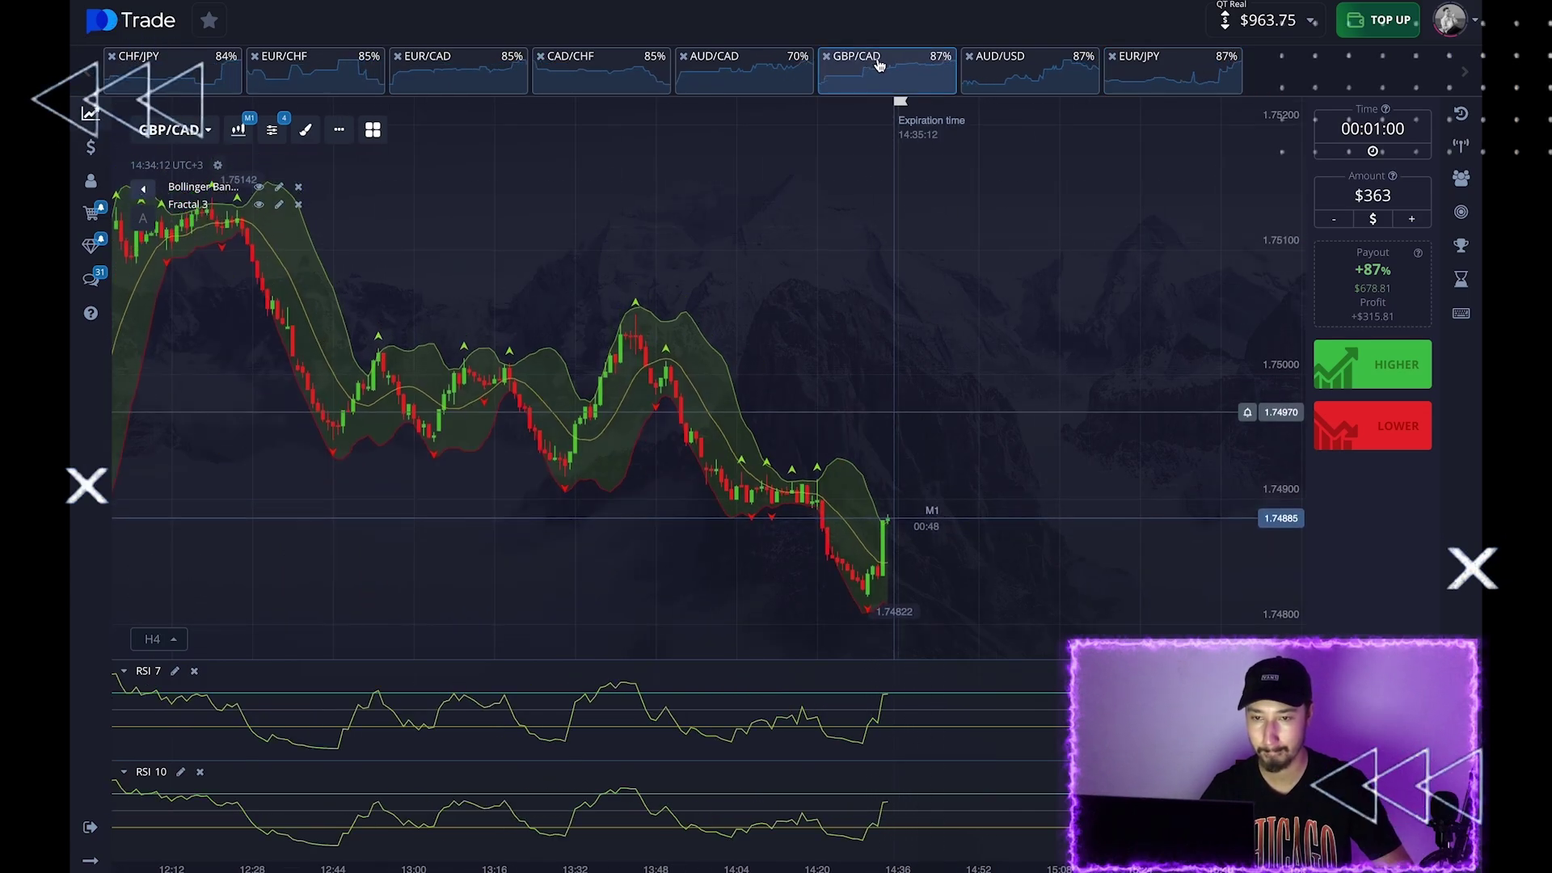
{"action": "left_click", "coordinate": [930, 546]}
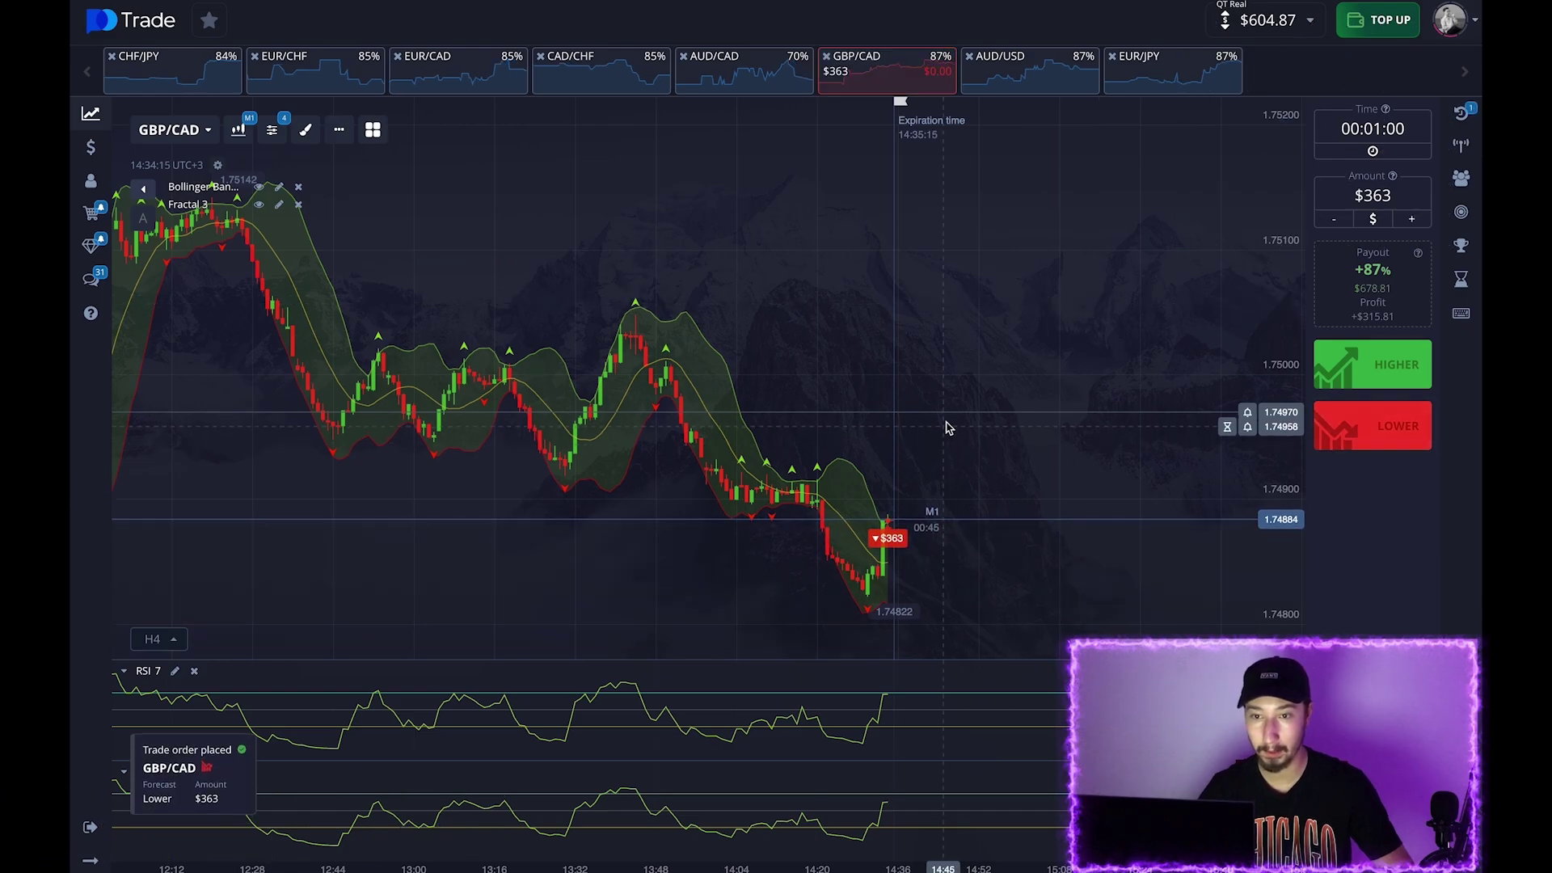
{"action": "left_click_drag", "start_coordinate": [975, 420], "coordinate": [987, 419]}
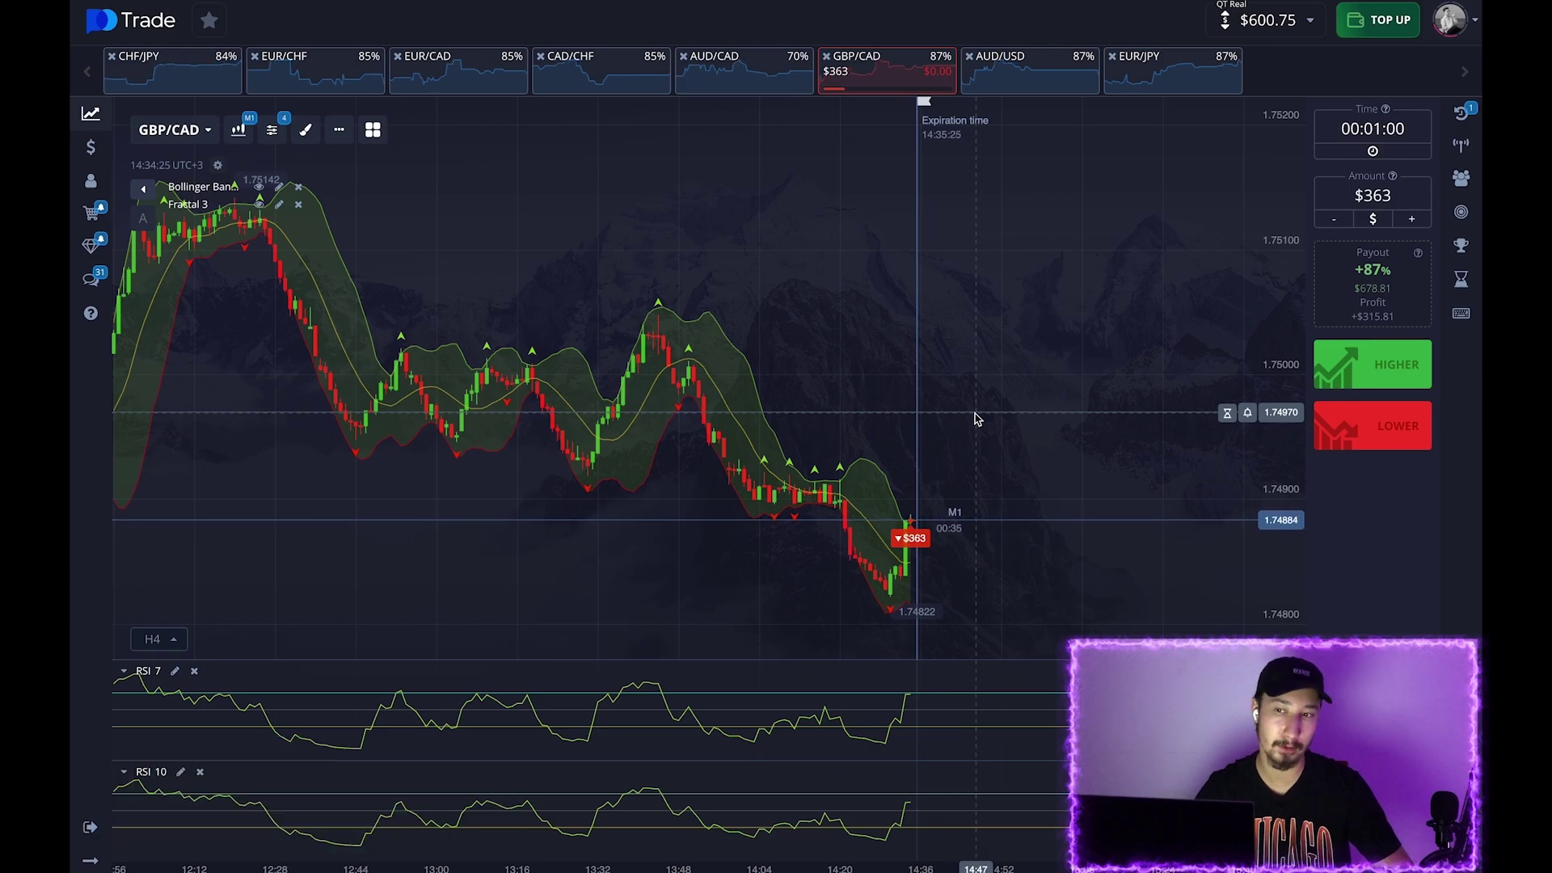
- Capture the GBP/CAD chart area and draw boxes around the recent rising candles and the trade's entry at the upper Bollinger Band
{"action": "scroll", "coordinate": [976, 419], "scroll_direction": "up", "scroll_amount": 5}
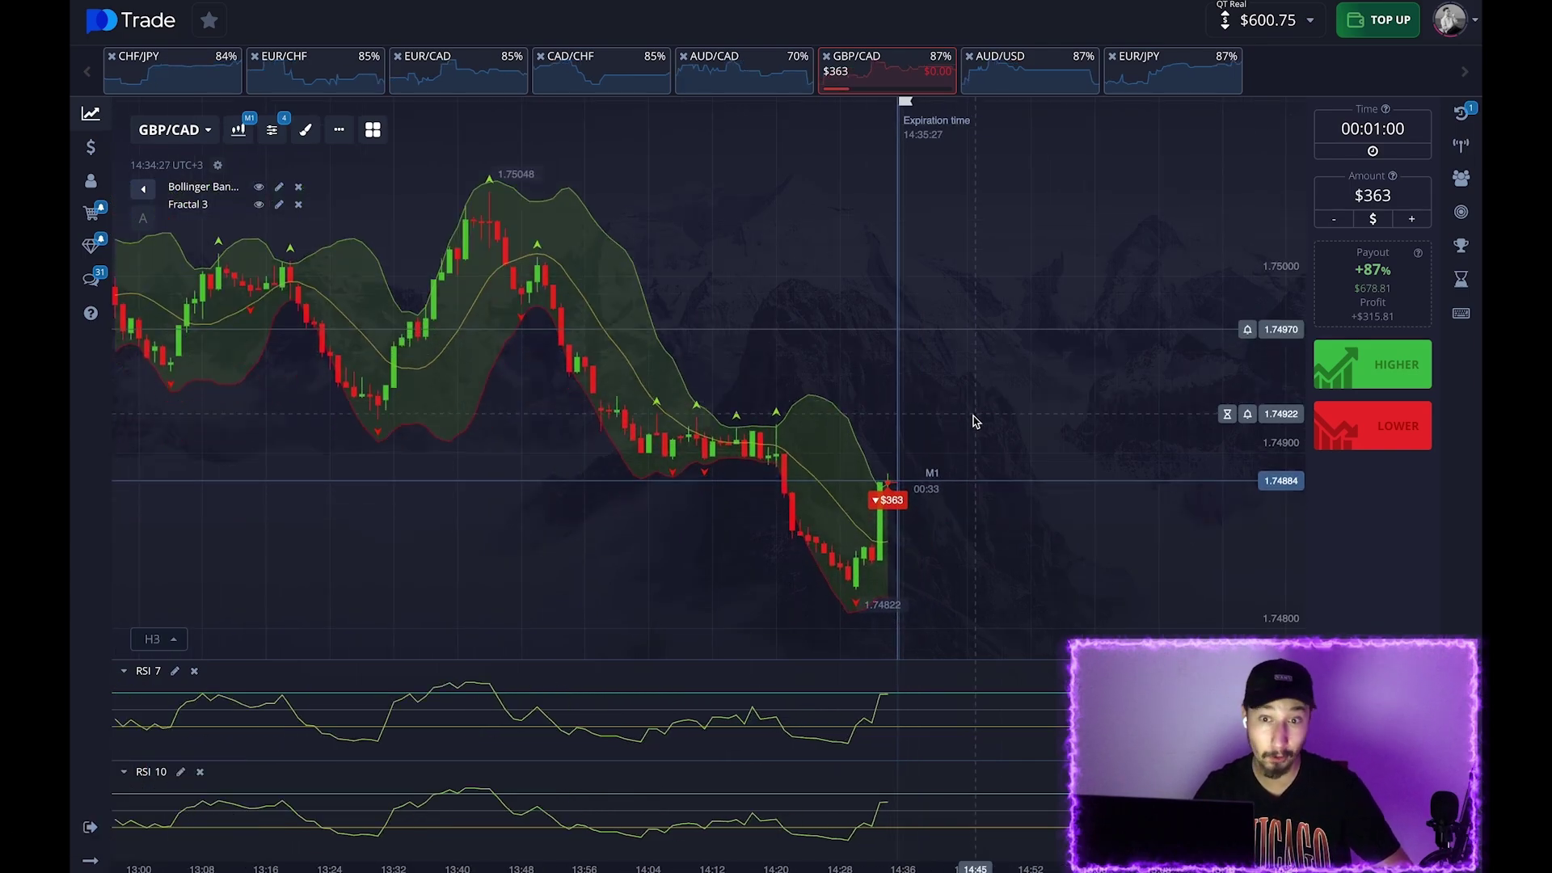
{"action": "scroll", "coordinate": [973, 422], "scroll_direction": "up", "scroll_amount": 3}
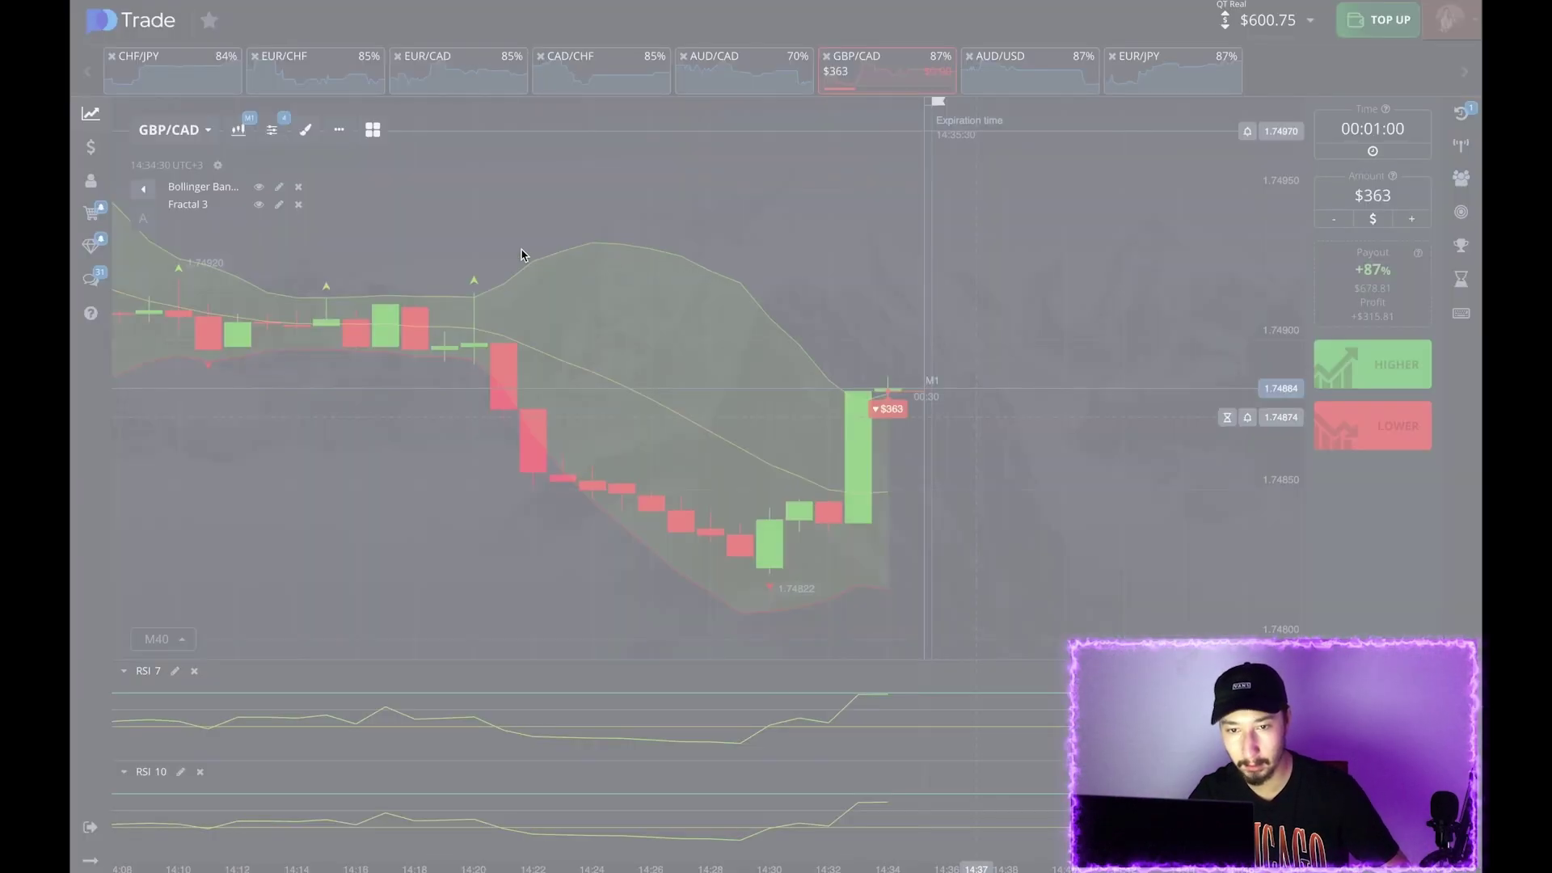
{"action": "left_click_drag", "start_coordinate": [468, 220], "coordinate": [1295, 834]}
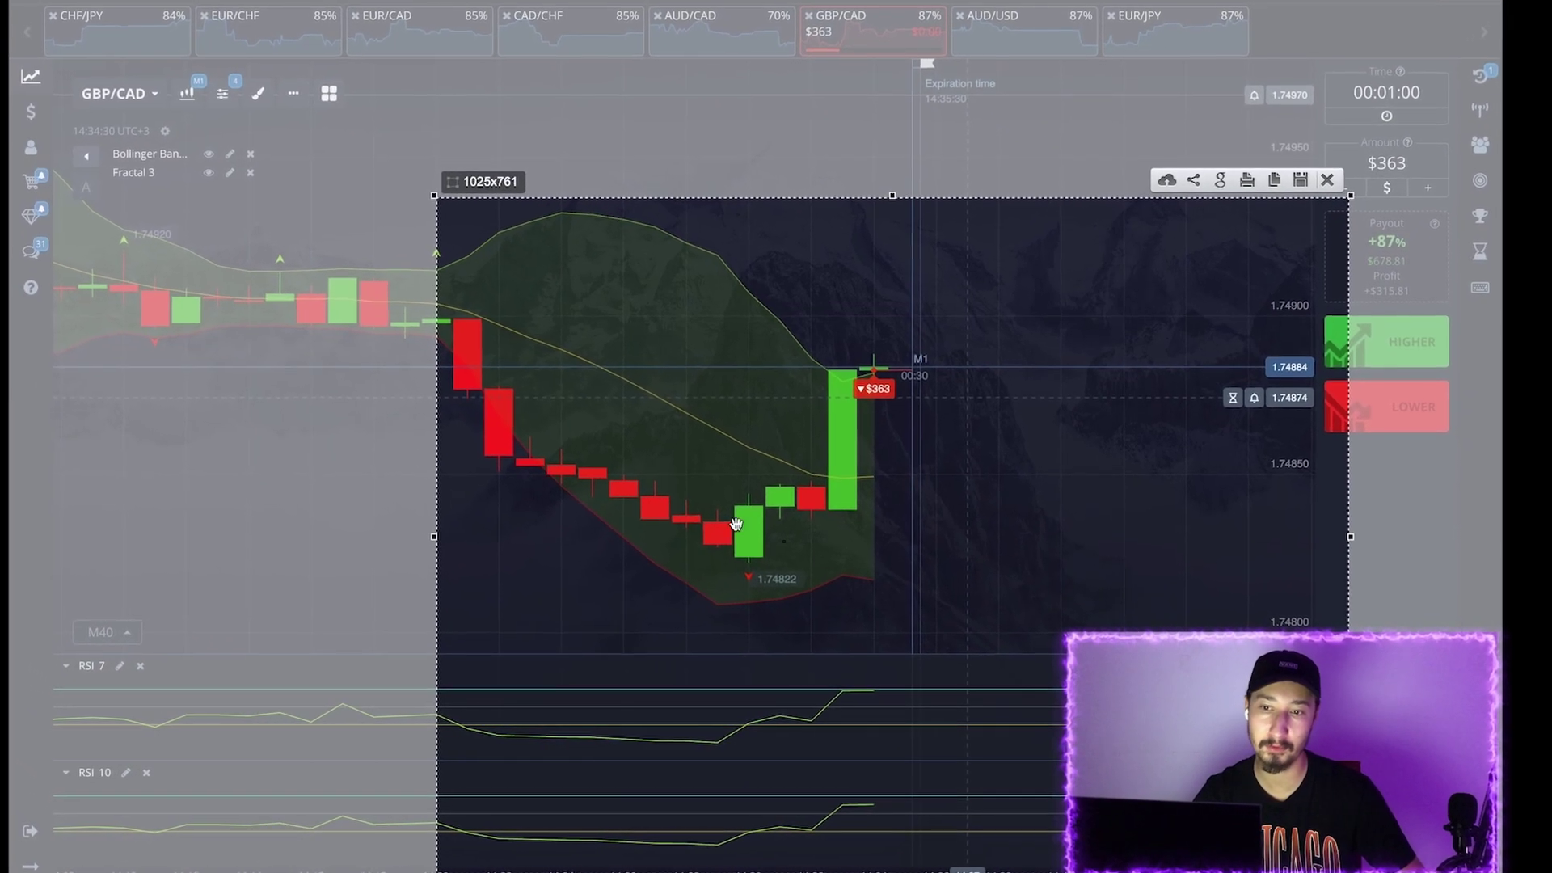
{"action": "left_click_drag", "start_coordinate": [741, 581], "coordinate": [892, 355]}
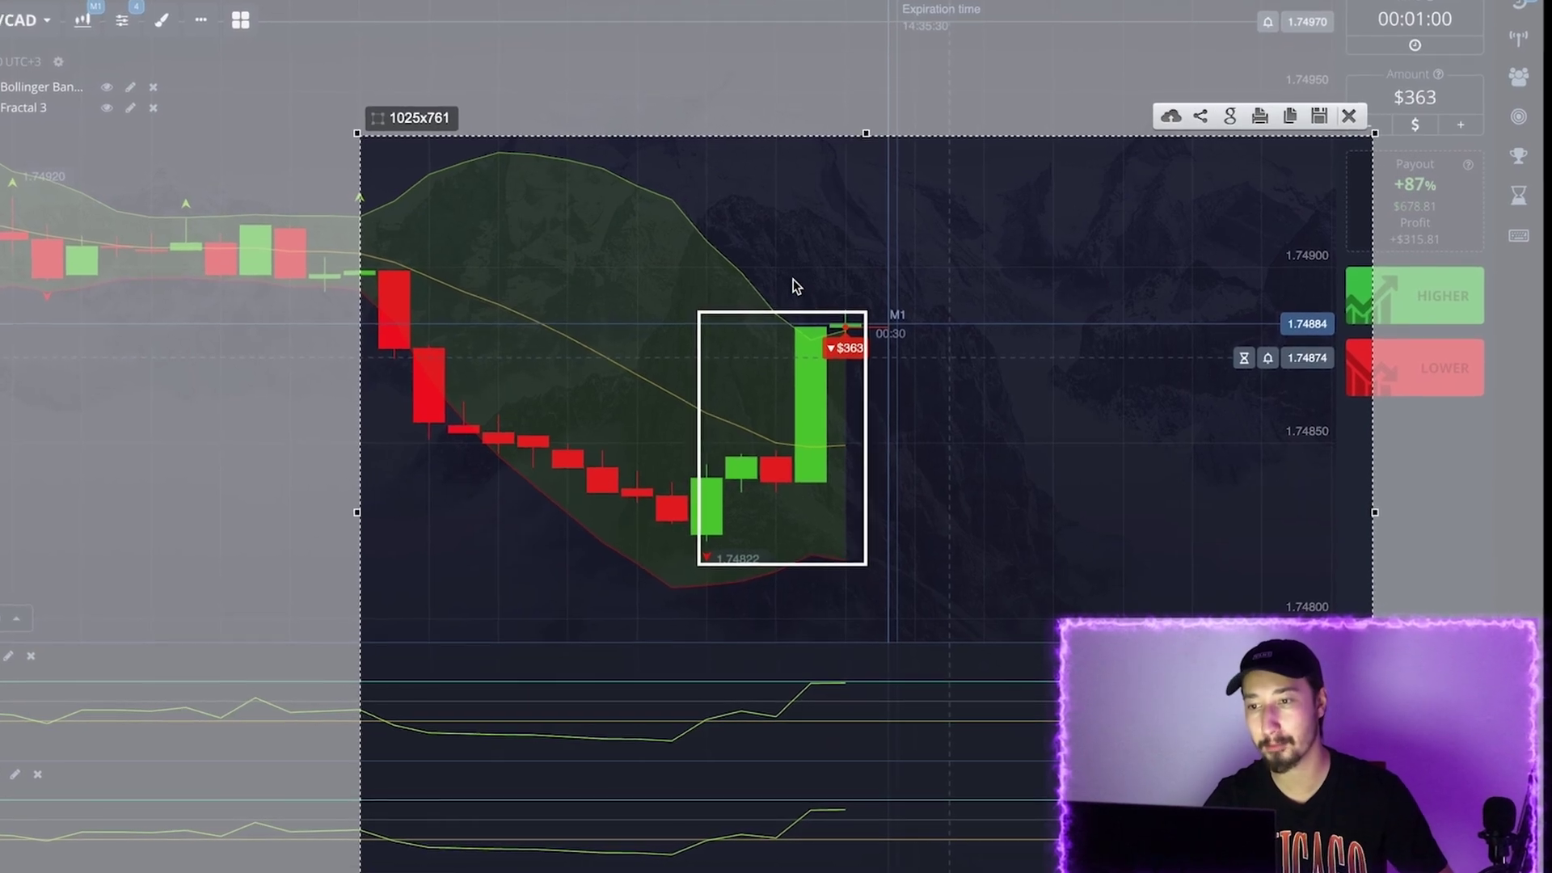
{"action": "left_click_drag", "start_coordinate": [800, 295], "coordinate": [895, 363]}
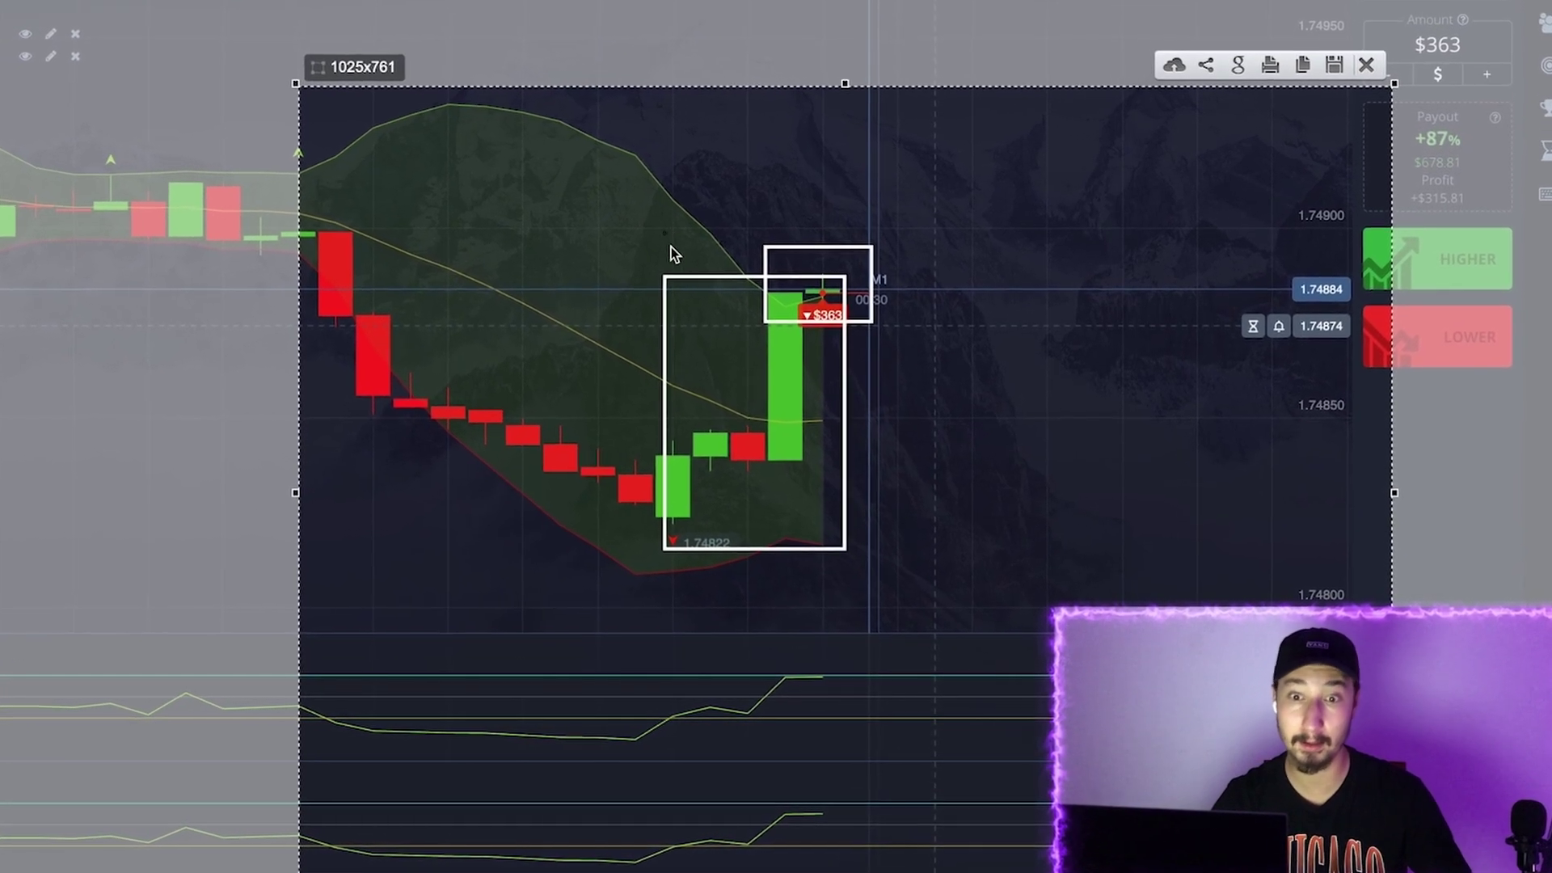
- Draw curved downward arrows over the entry point and the end of the RSI 7 line, and close the capture
{"action": "mouse_move", "coordinate": [724, 308]}
{"action": "left_mouse_down"}
{"action": "mouse_move", "coordinate": [710, 263]}
{"action": "mouse_move", "coordinate": [876, 176]}
{"action": "mouse_move", "coordinate": [976, 362]}
{"action": "left_mouse_up"}
{"action": "left_click_drag", "start_coordinate": [950, 310], "coordinate": [977, 302]}
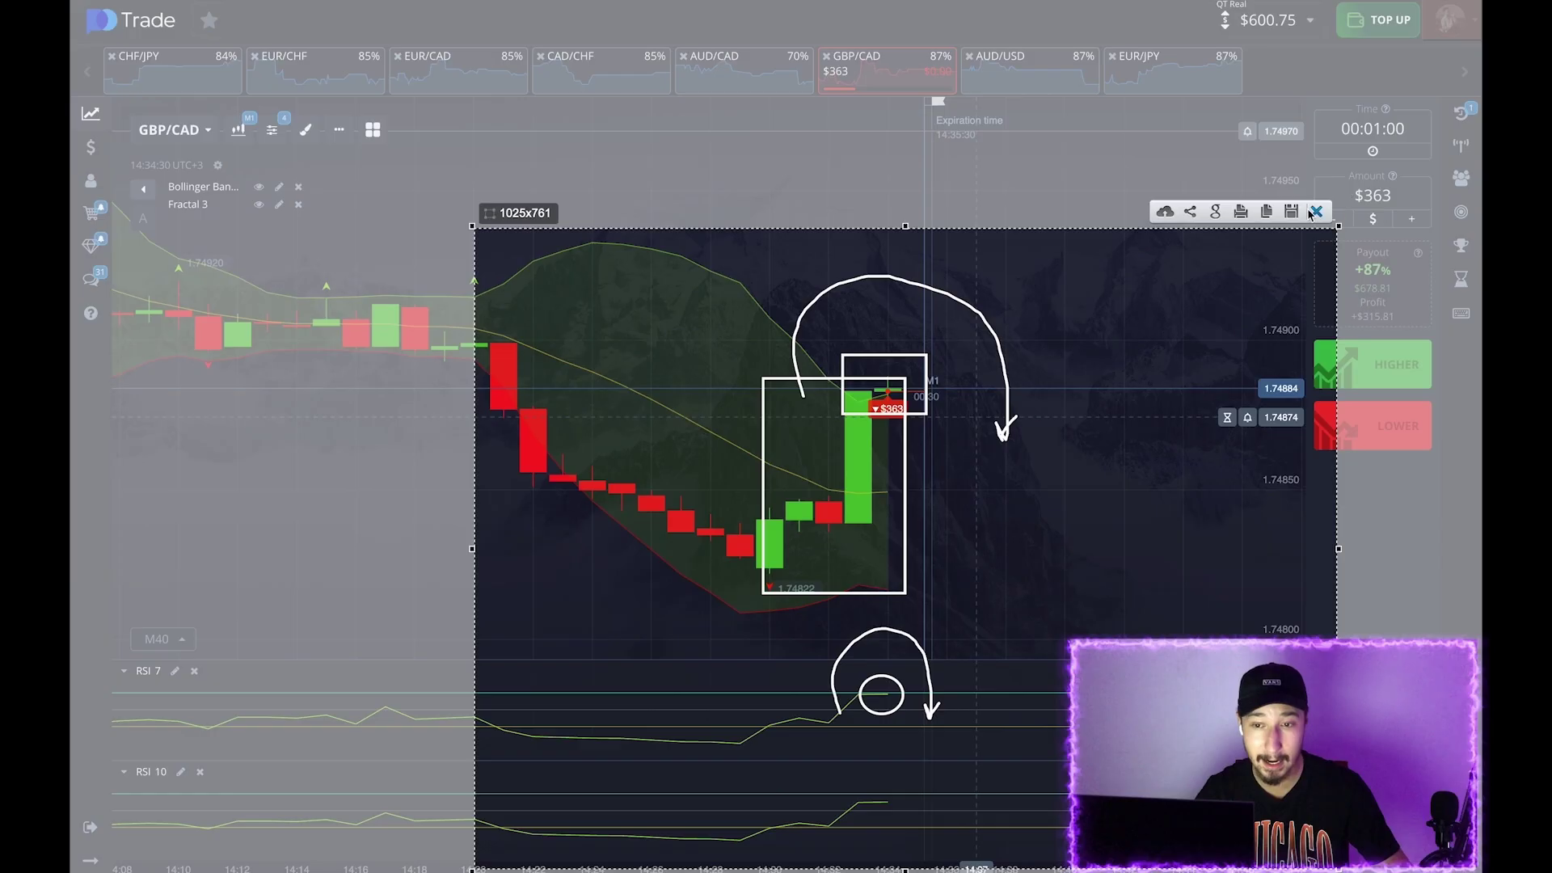
{"action": "left_click", "coordinate": [1316, 212]}
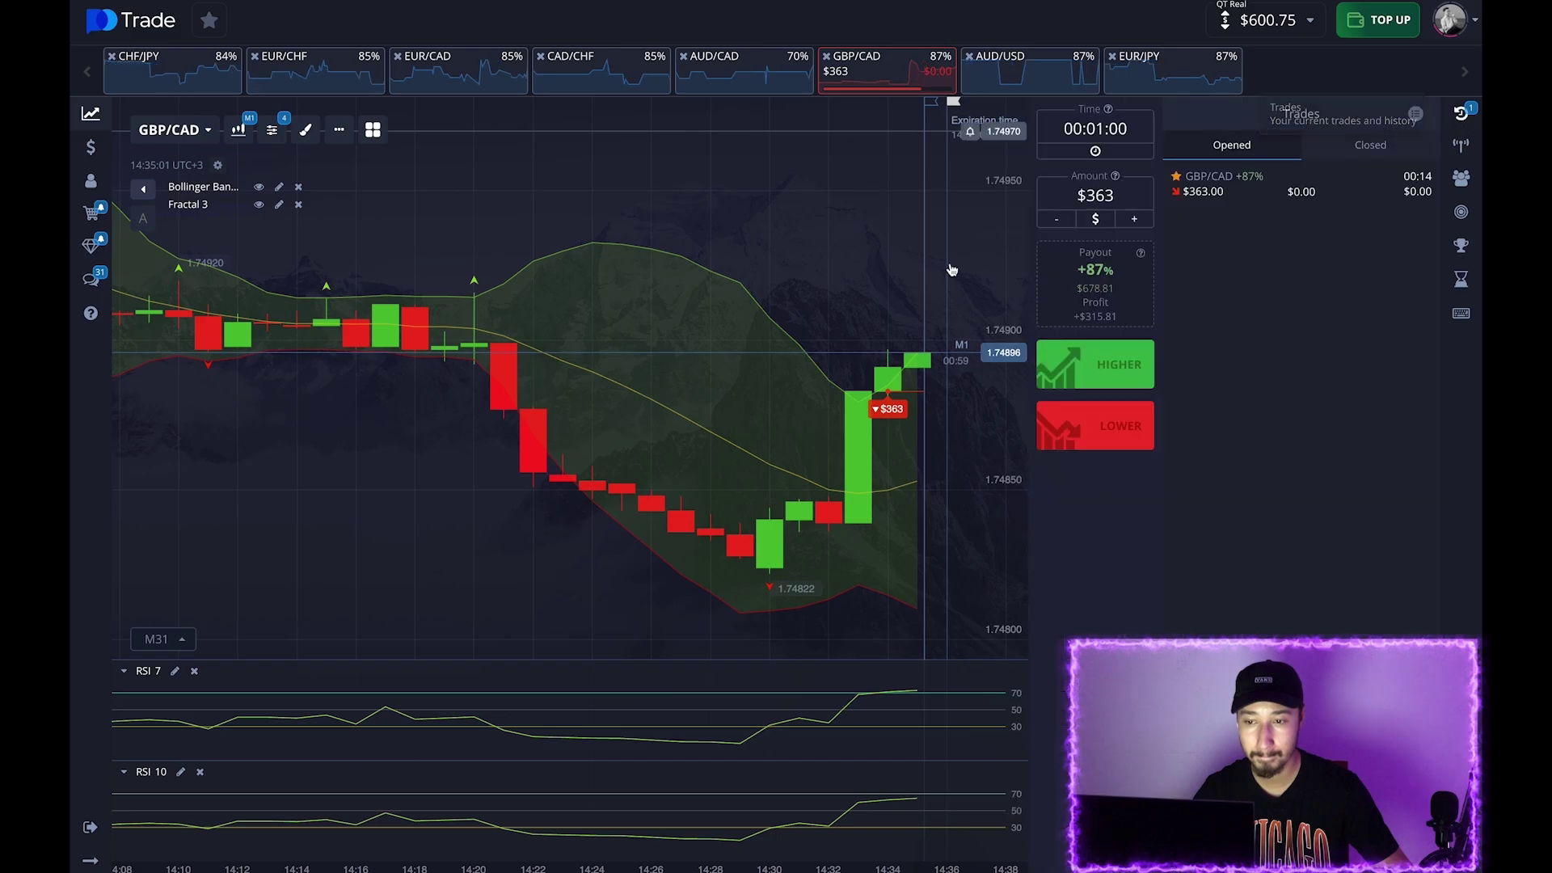
- Bring back the opened trades list and check the running GBP/CAD trade against the wider chart
{"action": "left_click", "coordinate": [950, 239]}
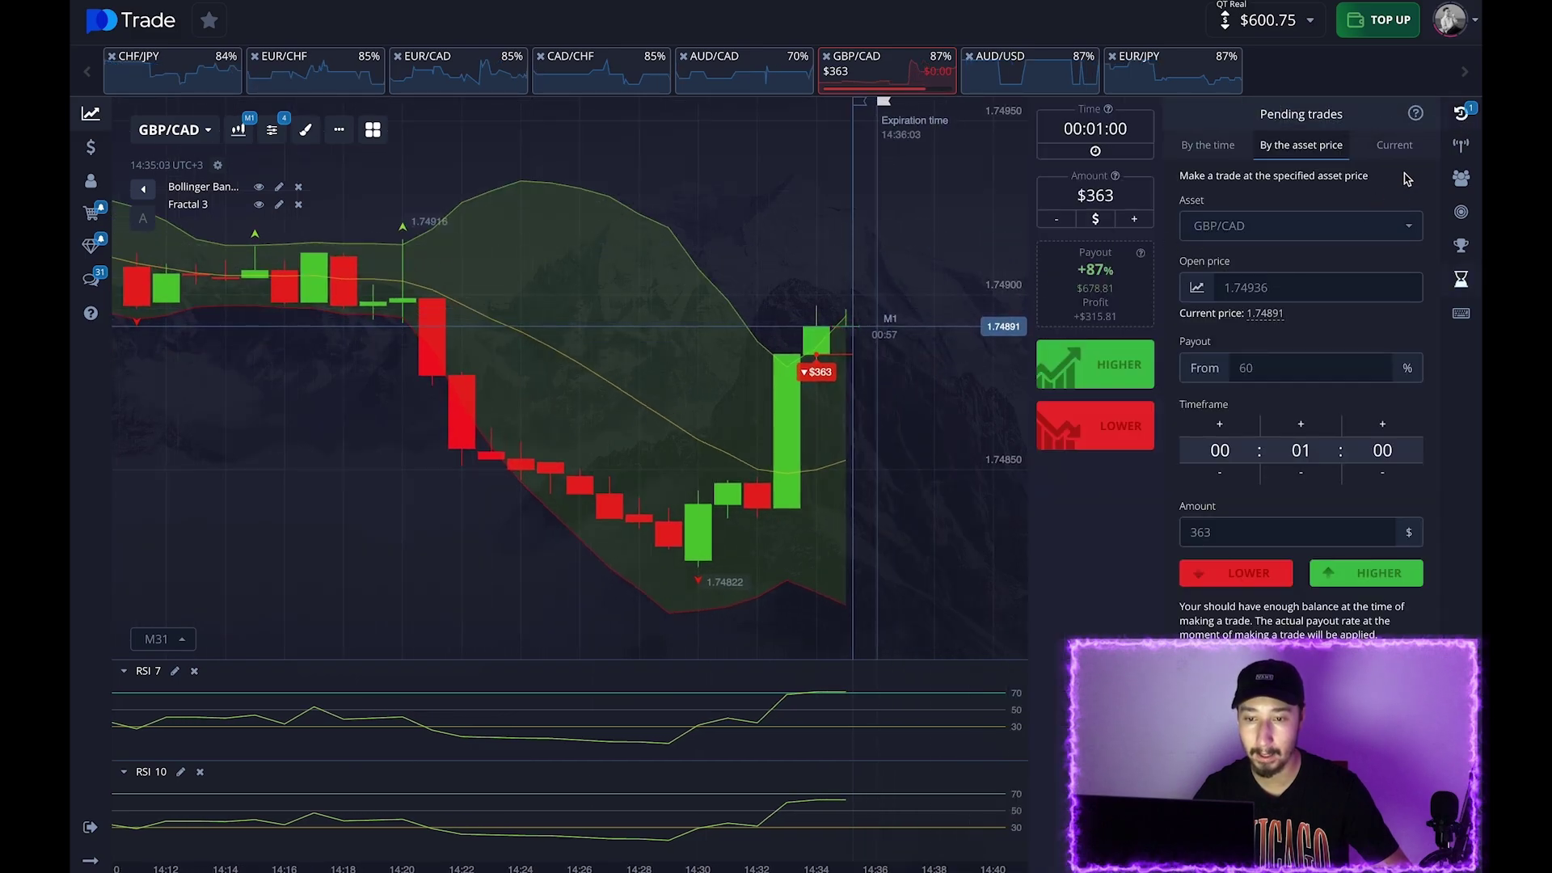
{"action": "left_click", "coordinate": [1460, 113]}
{"action": "scroll", "coordinate": [712, 355], "scroll_direction": "down", "scroll_amount": 5}
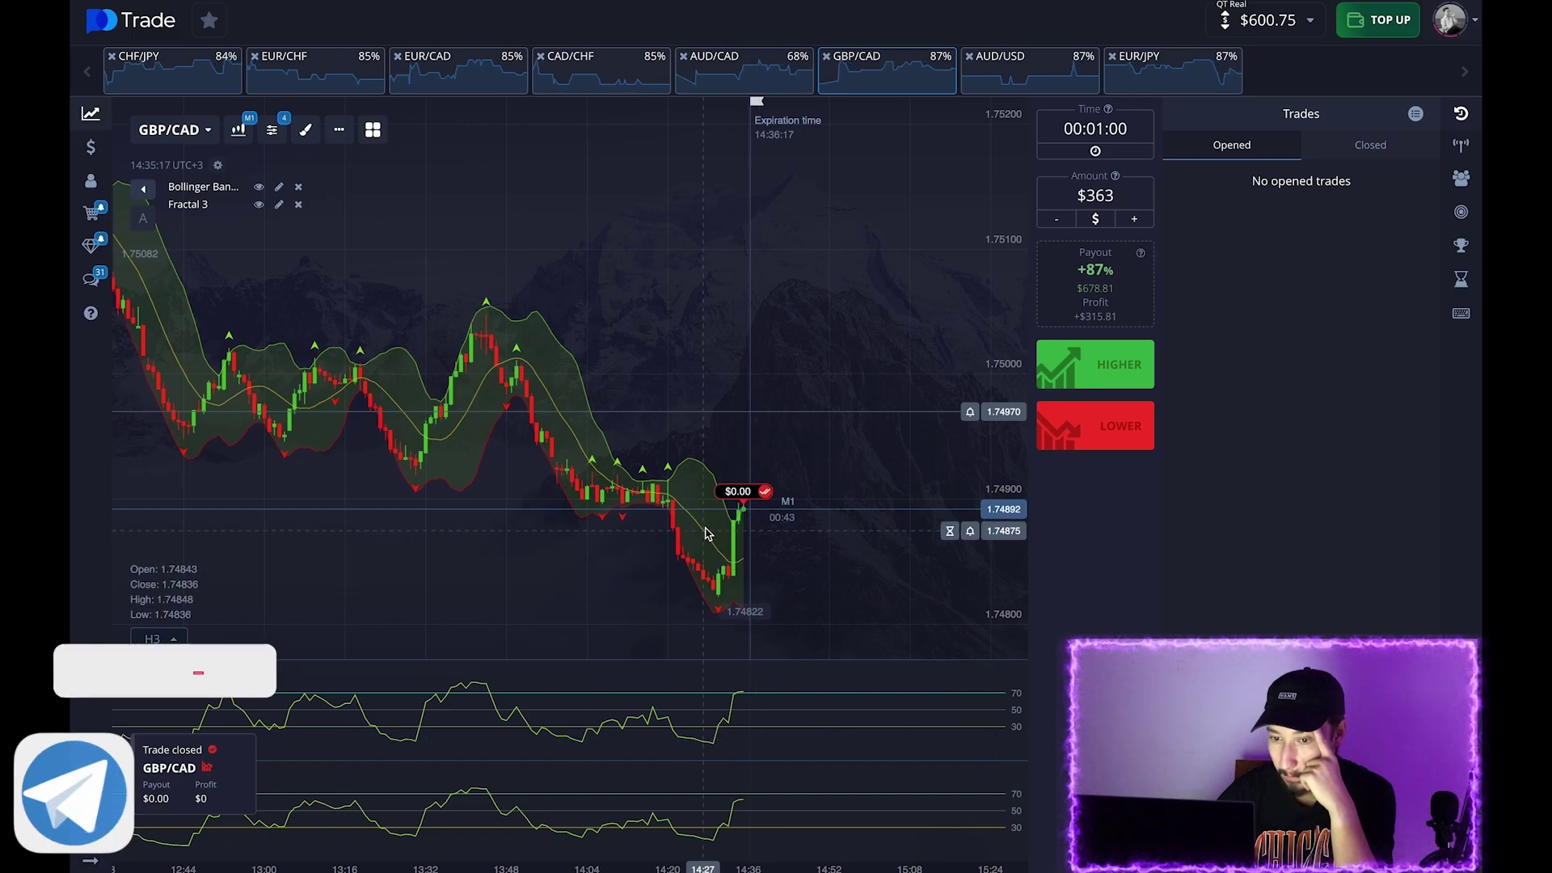
- Set the trade amount to $600 and hide the trades list
{"action": "left_click", "coordinate": [1126, 198]}
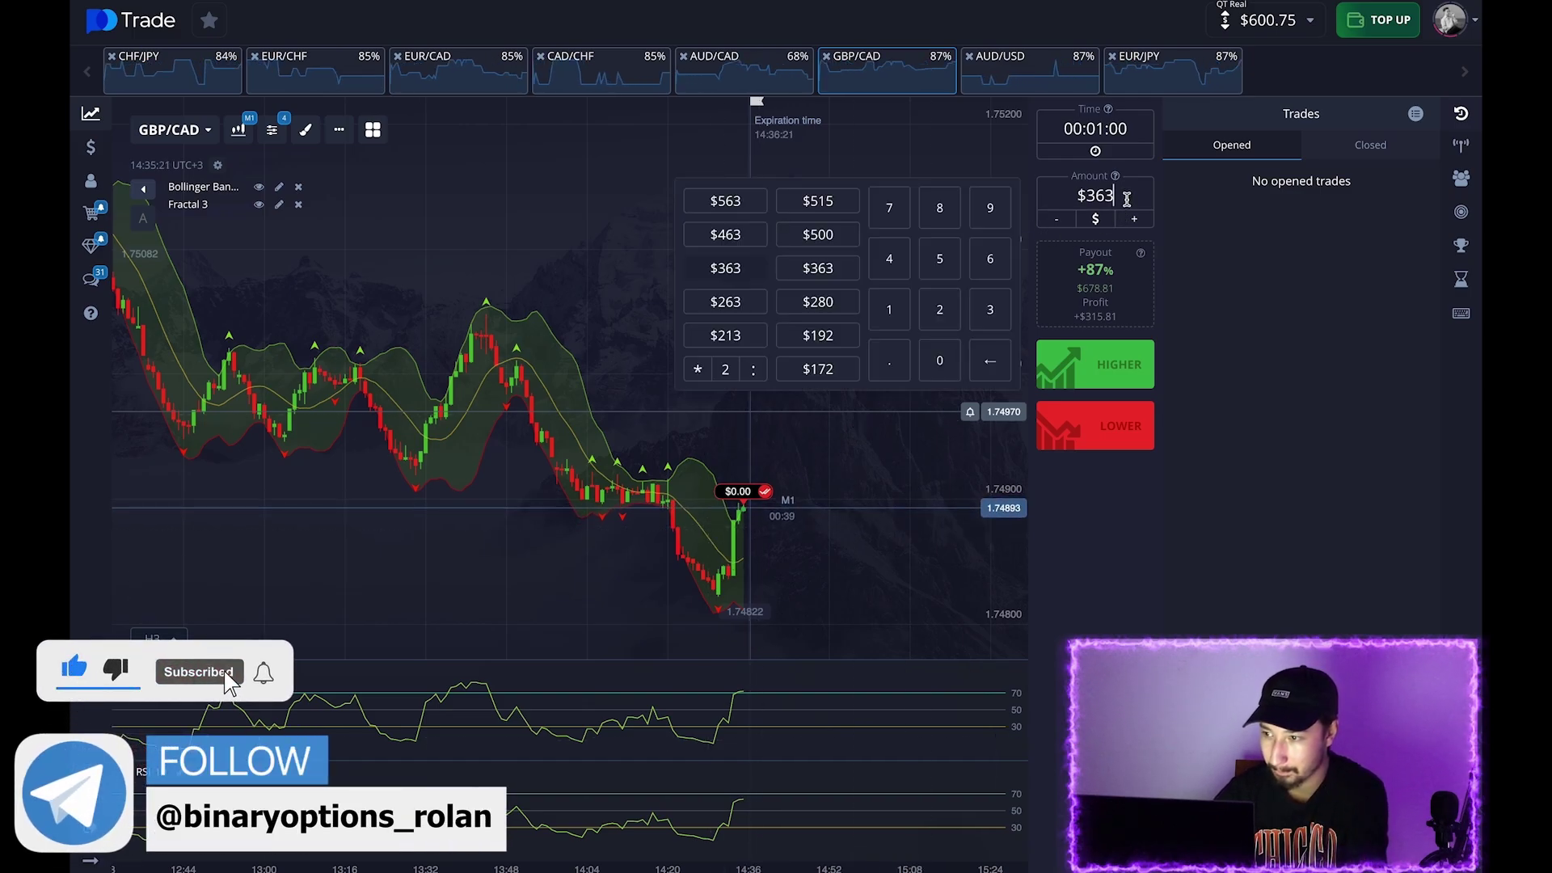
{"action": "key", "text": "BackSpace"}
{"action": "key", "text": "BackSpace"}
{"action": "key", "text": "BackSpace"}
{"action": "type", "text": "60"}
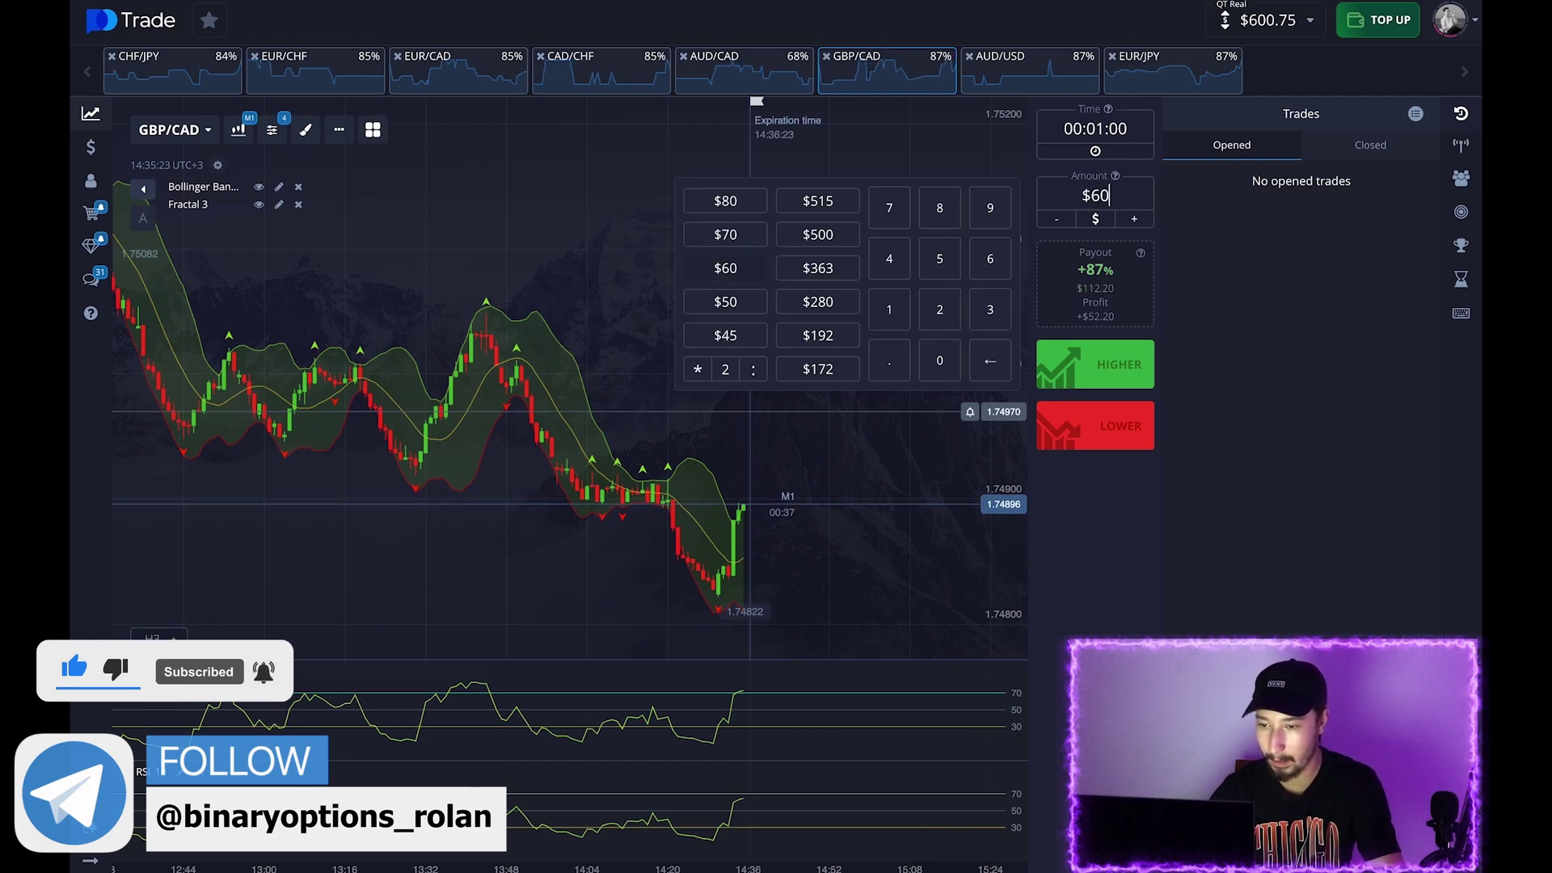
{"action": "type", "text": "0"}
{"action": "left_click", "coordinate": [903, 435]}
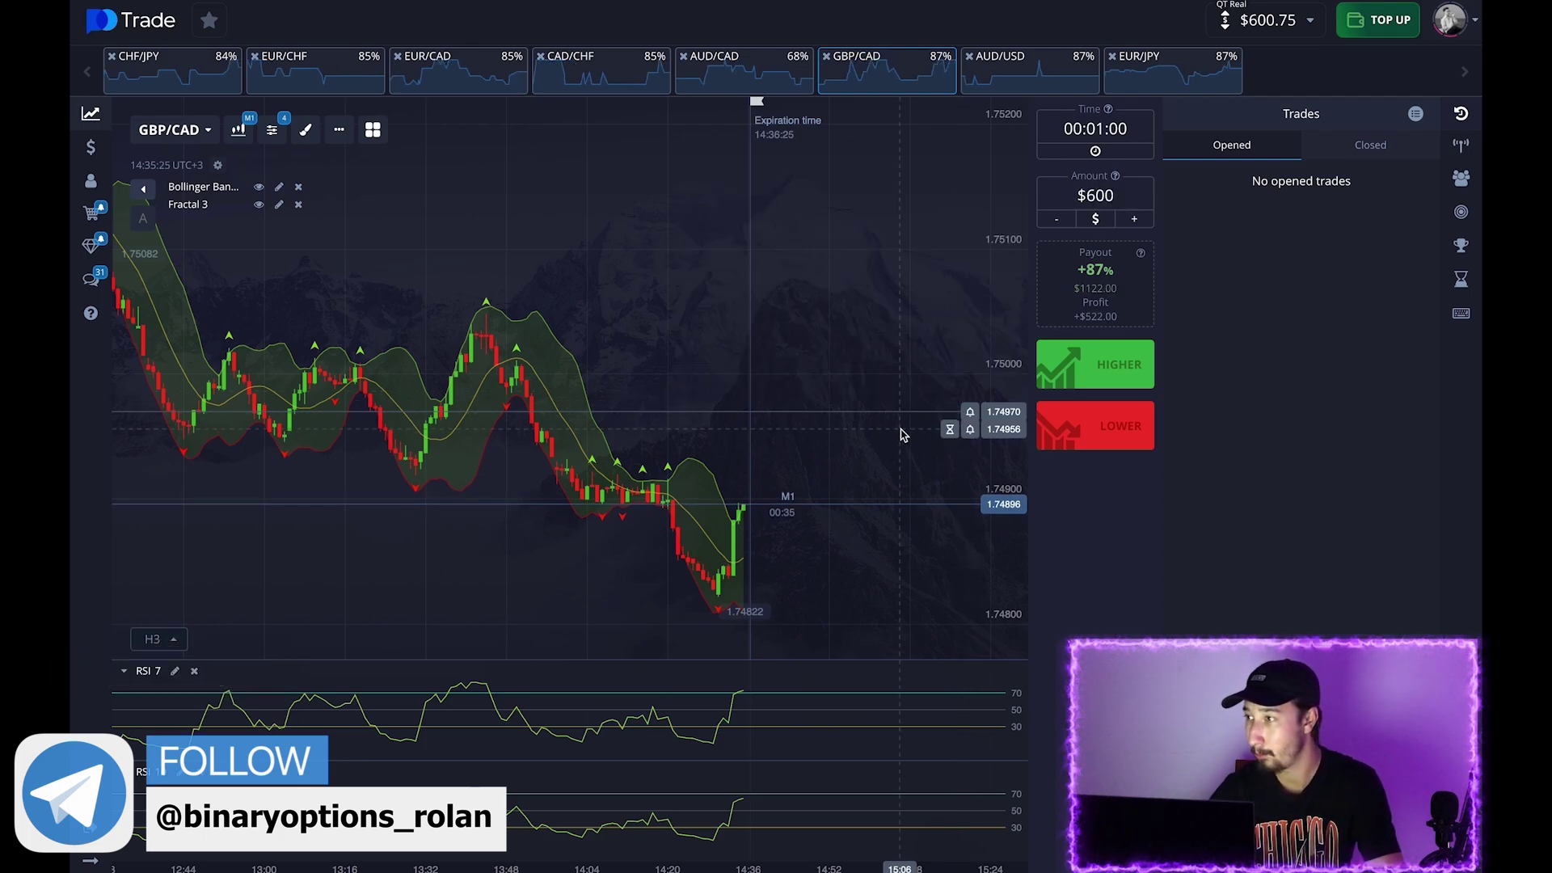
{"action": "left_click", "coordinate": [1461, 117]}
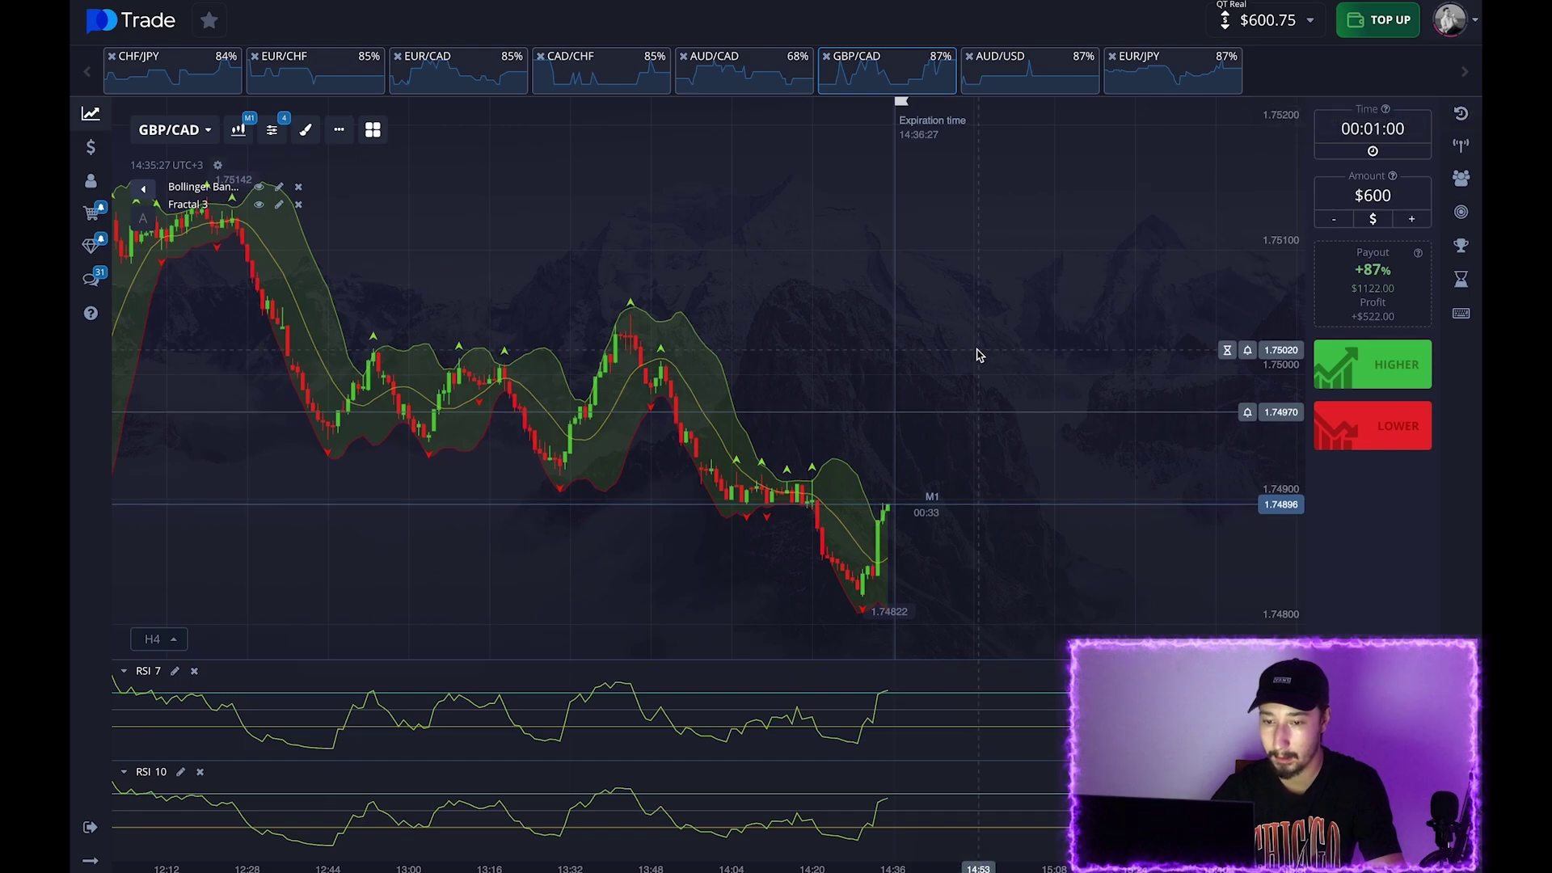
- Switch to the EUR/JPY chart and place a $600 higher trade with a one-minute expiration
{"action": "left_click_drag", "start_coordinate": [911, 332], "coordinate": [807, 326]}
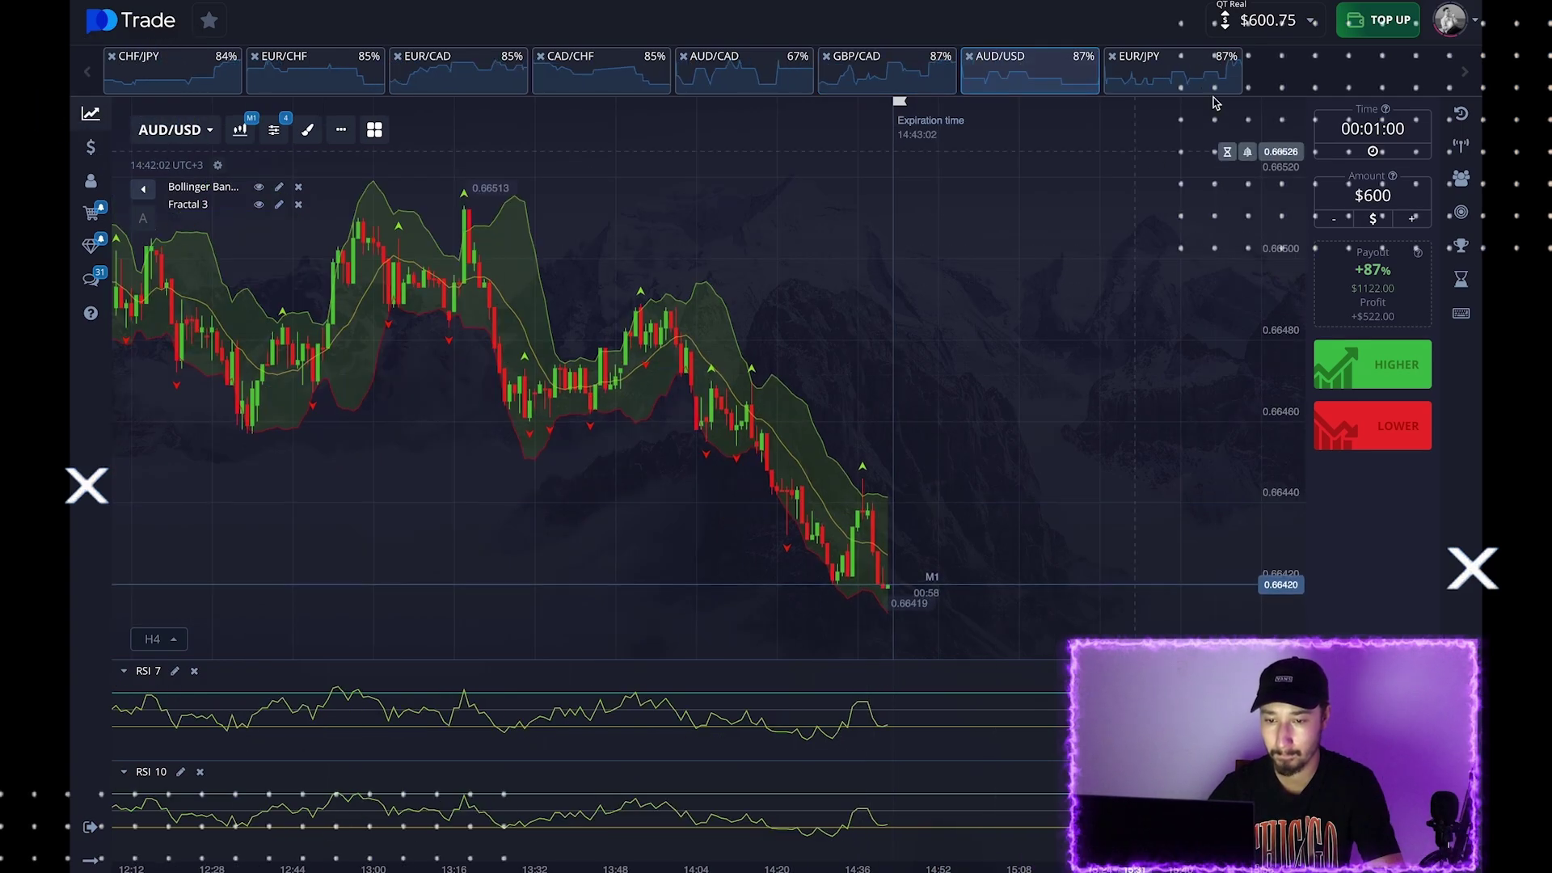
{"action": "left_click", "coordinate": [1213, 81]}
{"action": "left_click", "coordinate": [1372, 364]}
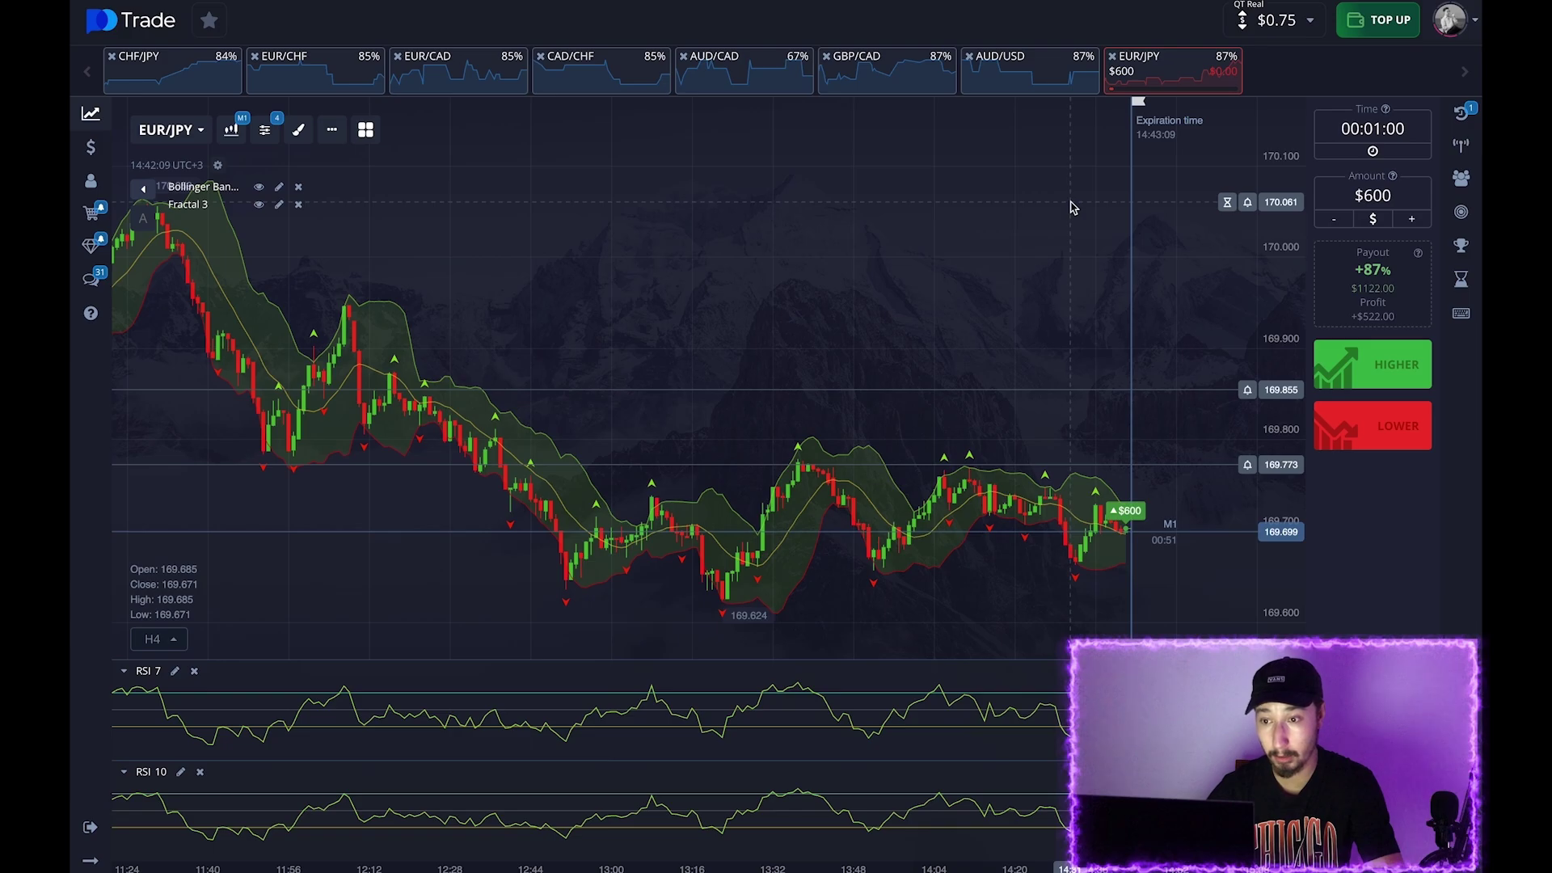
- Capture the EUR/JPY chart area around the running $600 trade, including both RSI indicators
{"action": "left_click_drag", "start_coordinate": [1071, 208], "coordinate": [1025, 249]}
{"action": "scroll", "coordinate": [1029, 312], "scroll_direction": "up", "scroll_amount": 5}
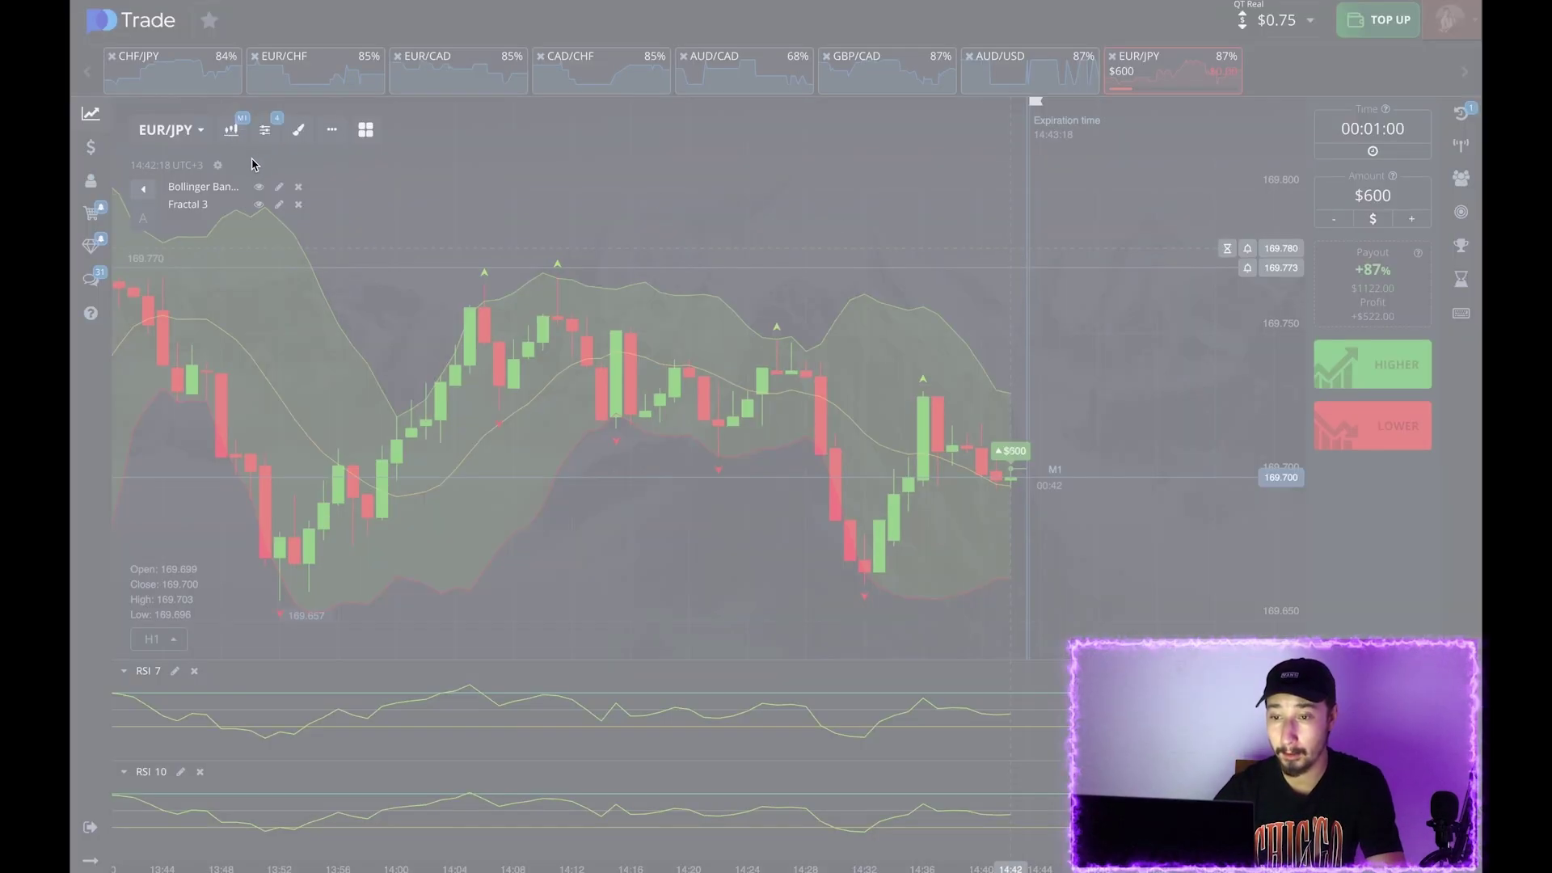
{"action": "left_click_drag", "start_coordinate": [125, 107], "coordinate": [1290, 846]}
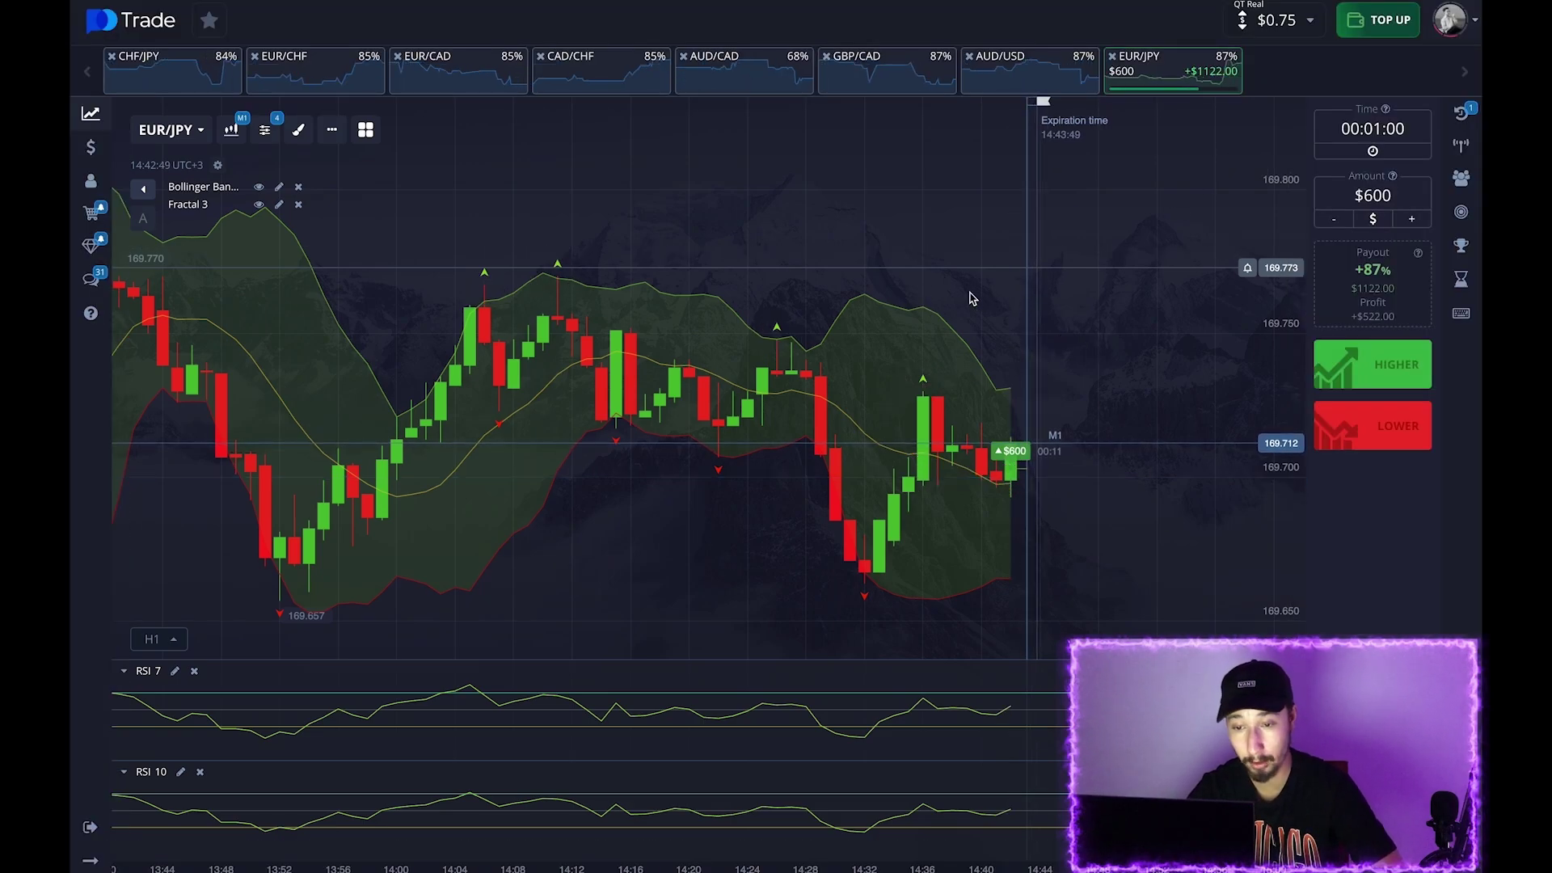
- Show the opened trades list and check how the $600 EUR/JPY trade closes on the chart
{"action": "left_click", "coordinate": [1461, 113]}
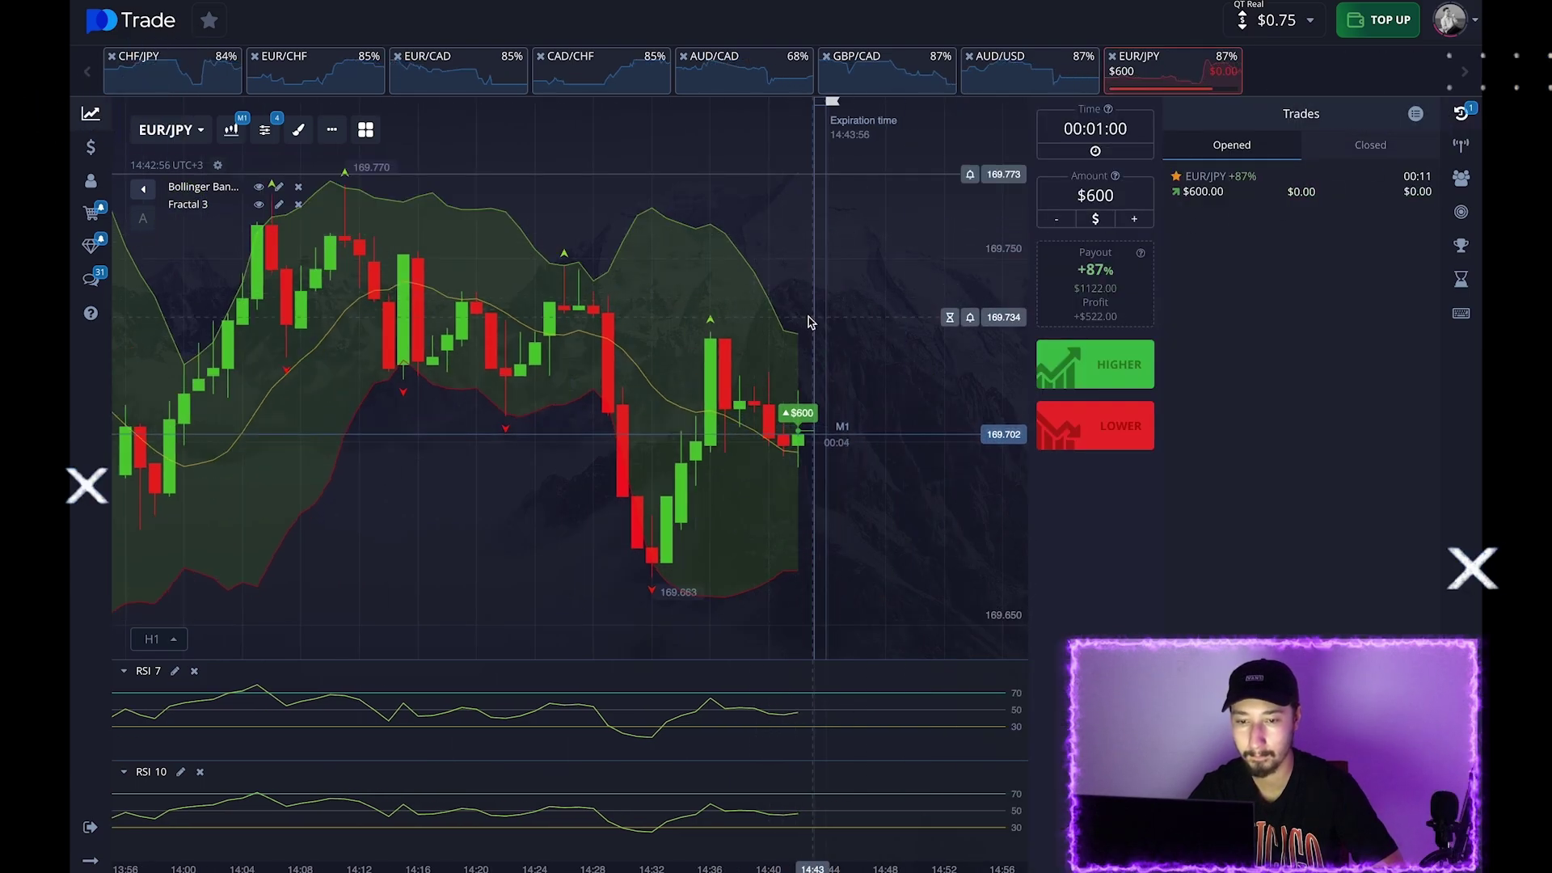
{"action": "scroll", "coordinate": [745, 365], "scroll_direction": "up", "scroll_amount": 3}
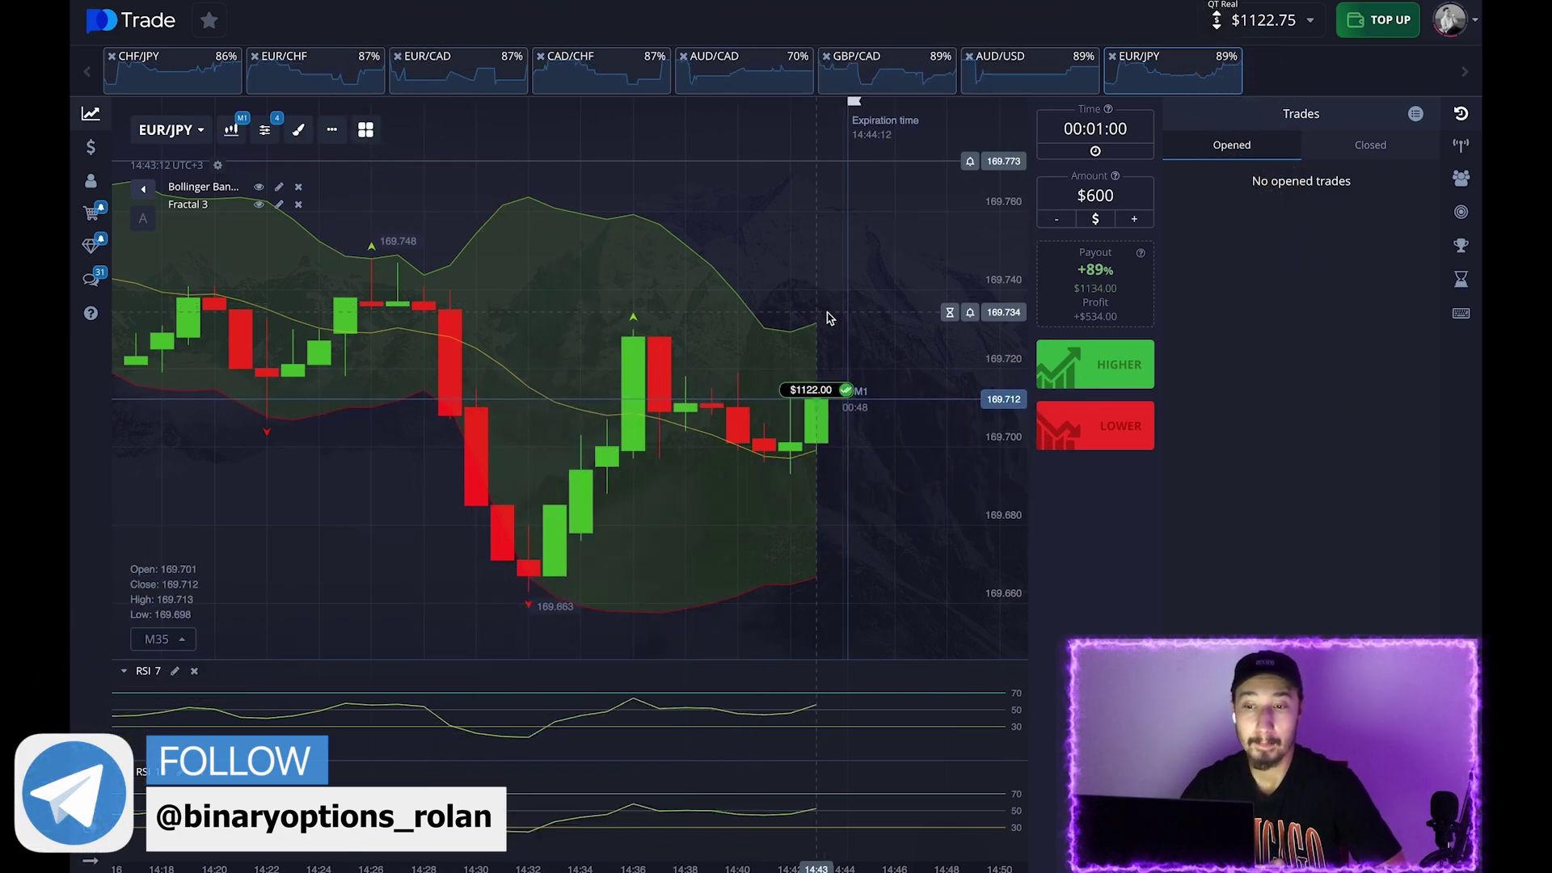
{"action": "scroll", "coordinate": [820, 319], "scroll_direction": "up", "scroll_amount": 3}
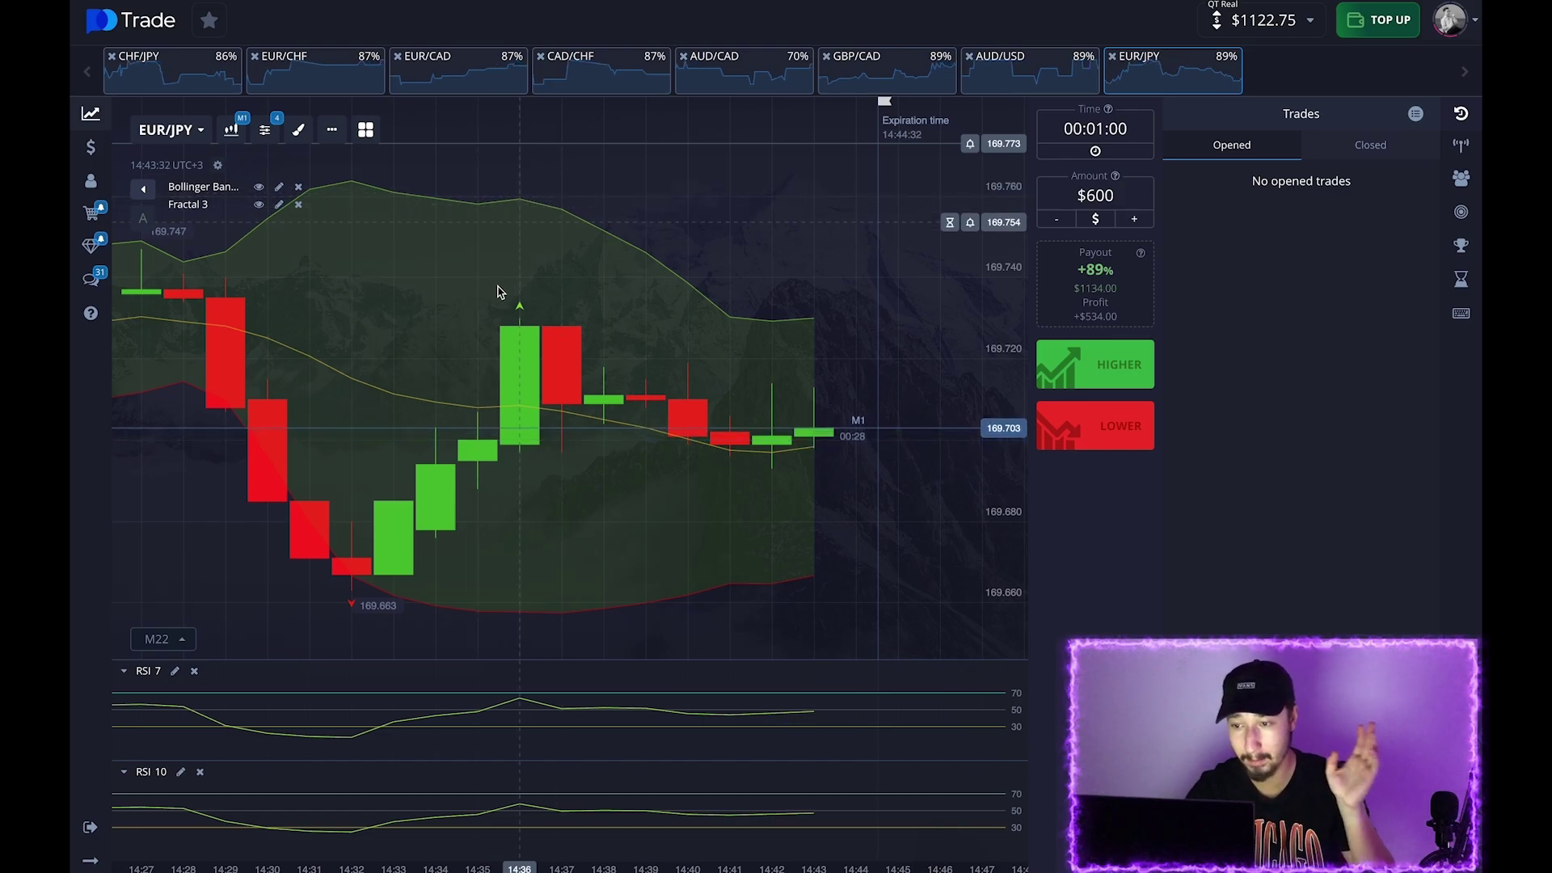
- Review the earlier EUR/JPY candles against the Bollinger Bands and Fractal signals, and return to the latest candles
{"action": "left_click_drag", "start_coordinate": [502, 293], "coordinate": [937, 285]}
{"action": "left_click_drag", "start_coordinate": [572, 312], "coordinate": [736, 332]}
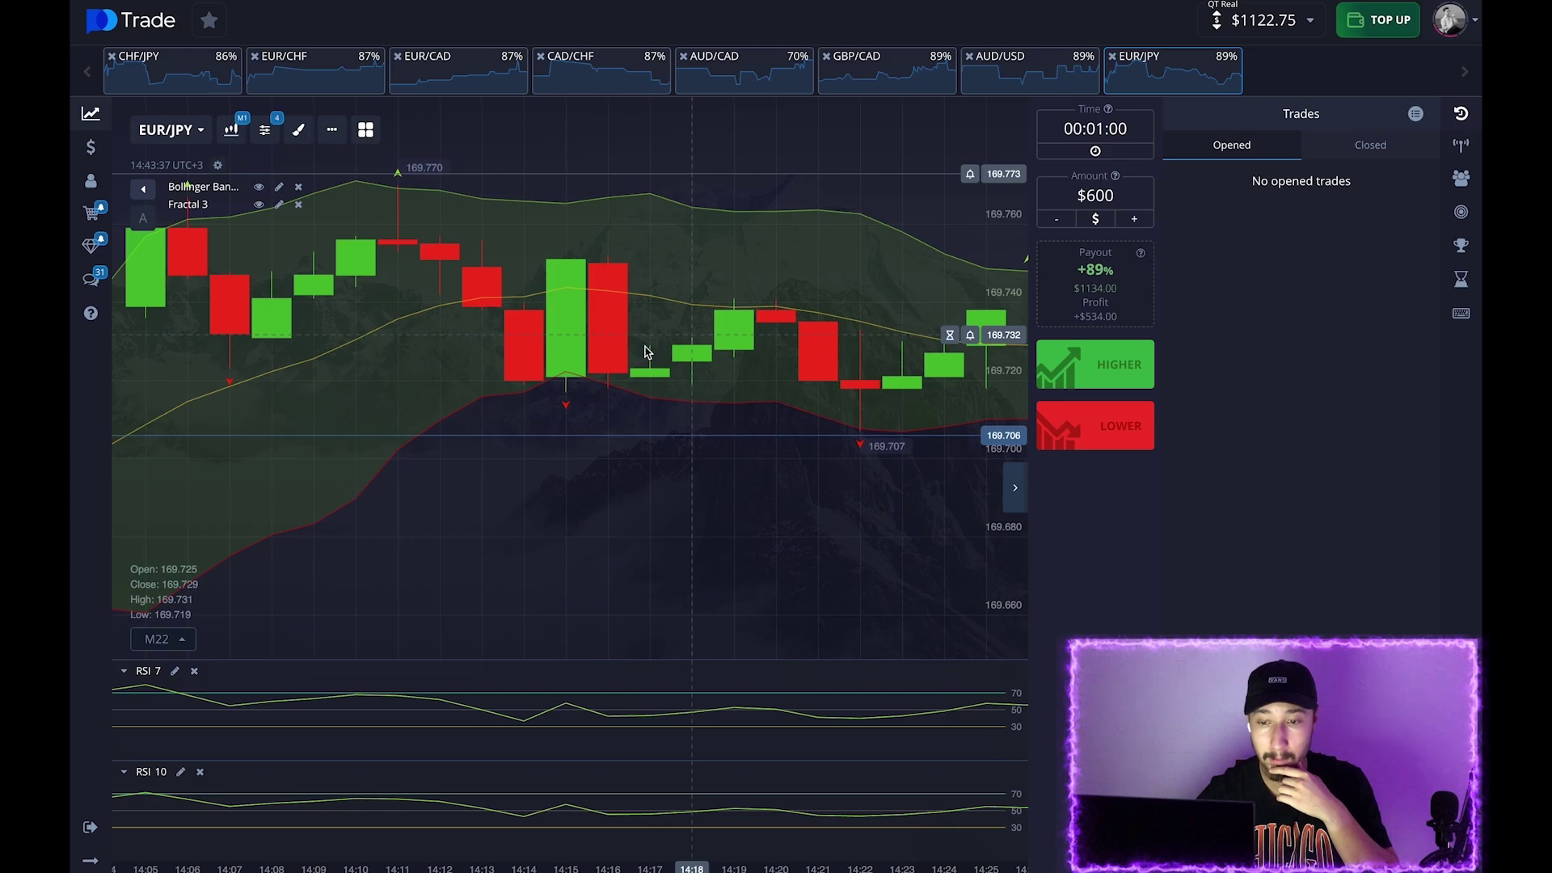
{"action": "left_click_drag", "start_coordinate": [645, 346], "coordinate": [495, 391]}
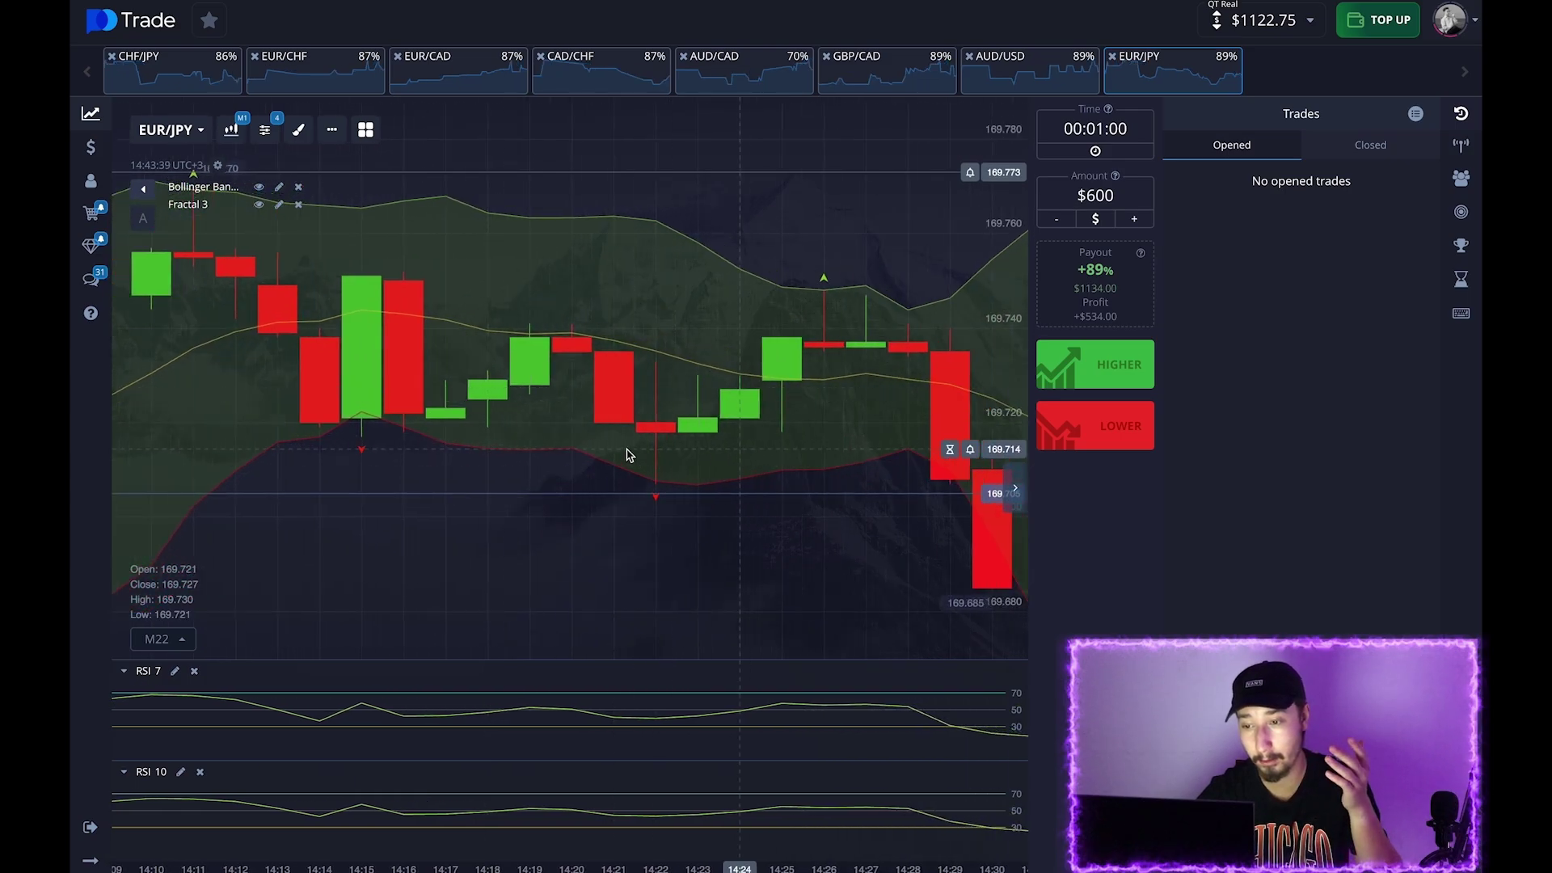
{"action": "left_click_drag", "start_coordinate": [782, 289], "coordinate": [599, 312]}
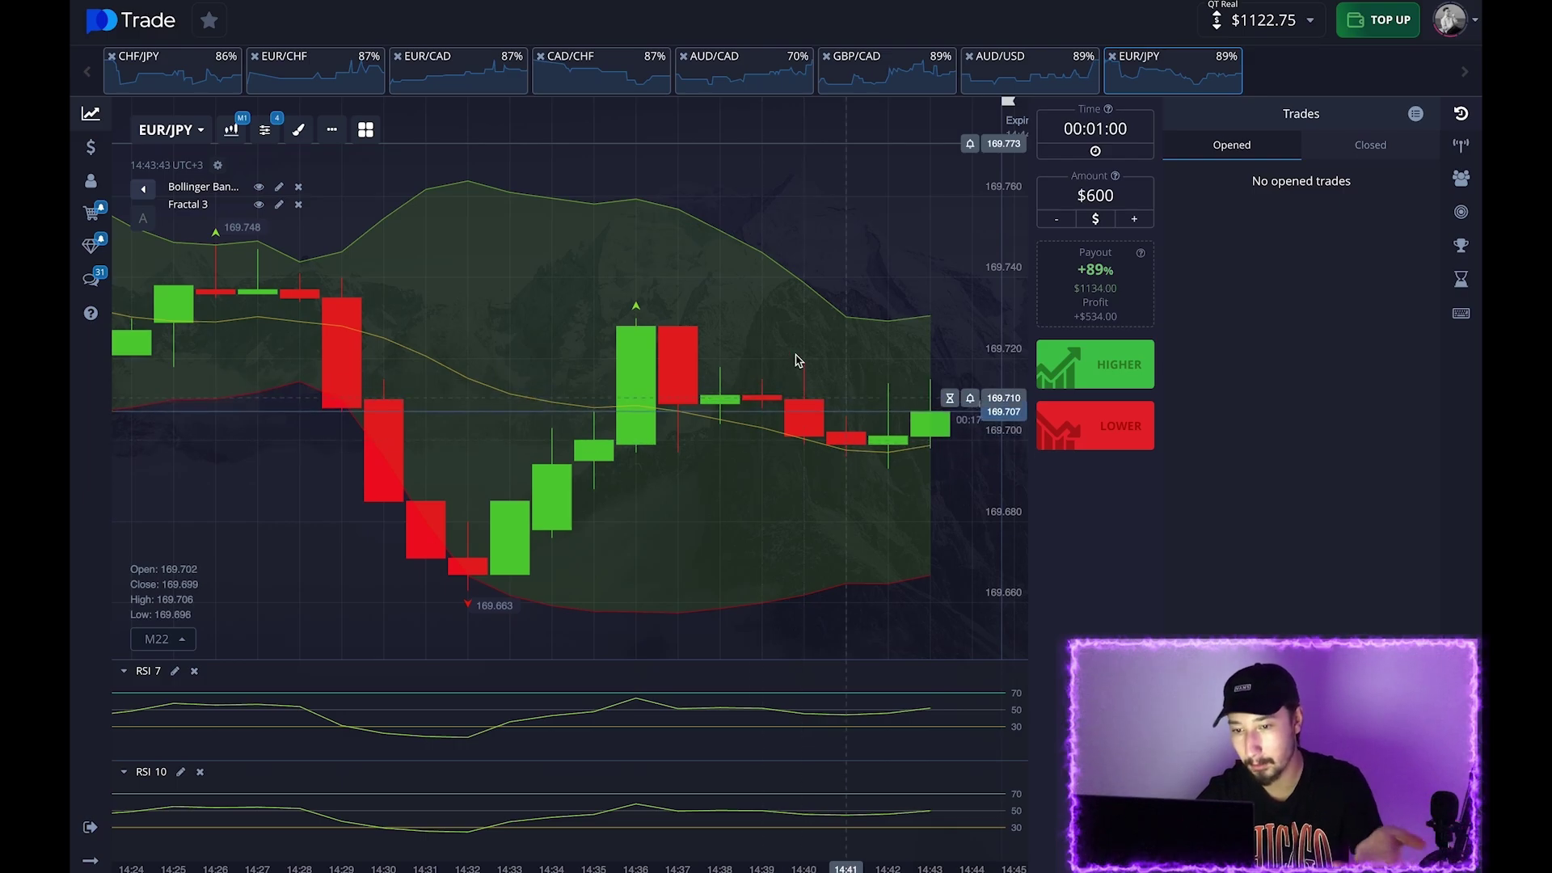
- Examine the latest EUR/JPY candles against the wider price history and both RSI indicators, and hide the trades list
{"action": "scroll", "coordinate": [751, 454], "scroll_direction": "down", "scroll_amount": 5}
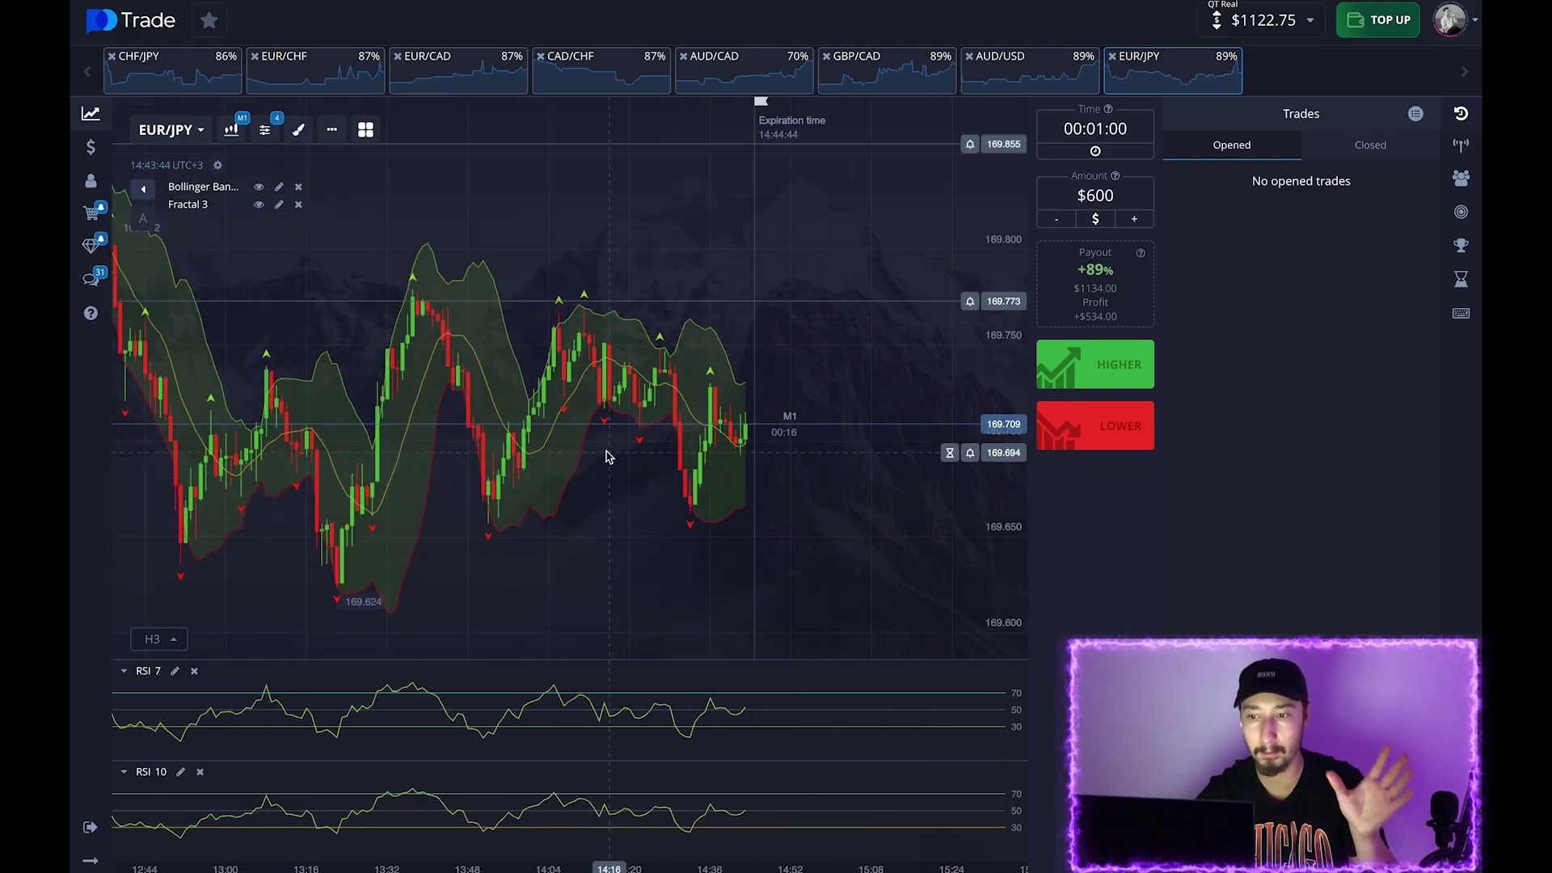
{"action": "left_click_drag", "start_coordinate": [608, 457], "coordinate": [828, 366]}
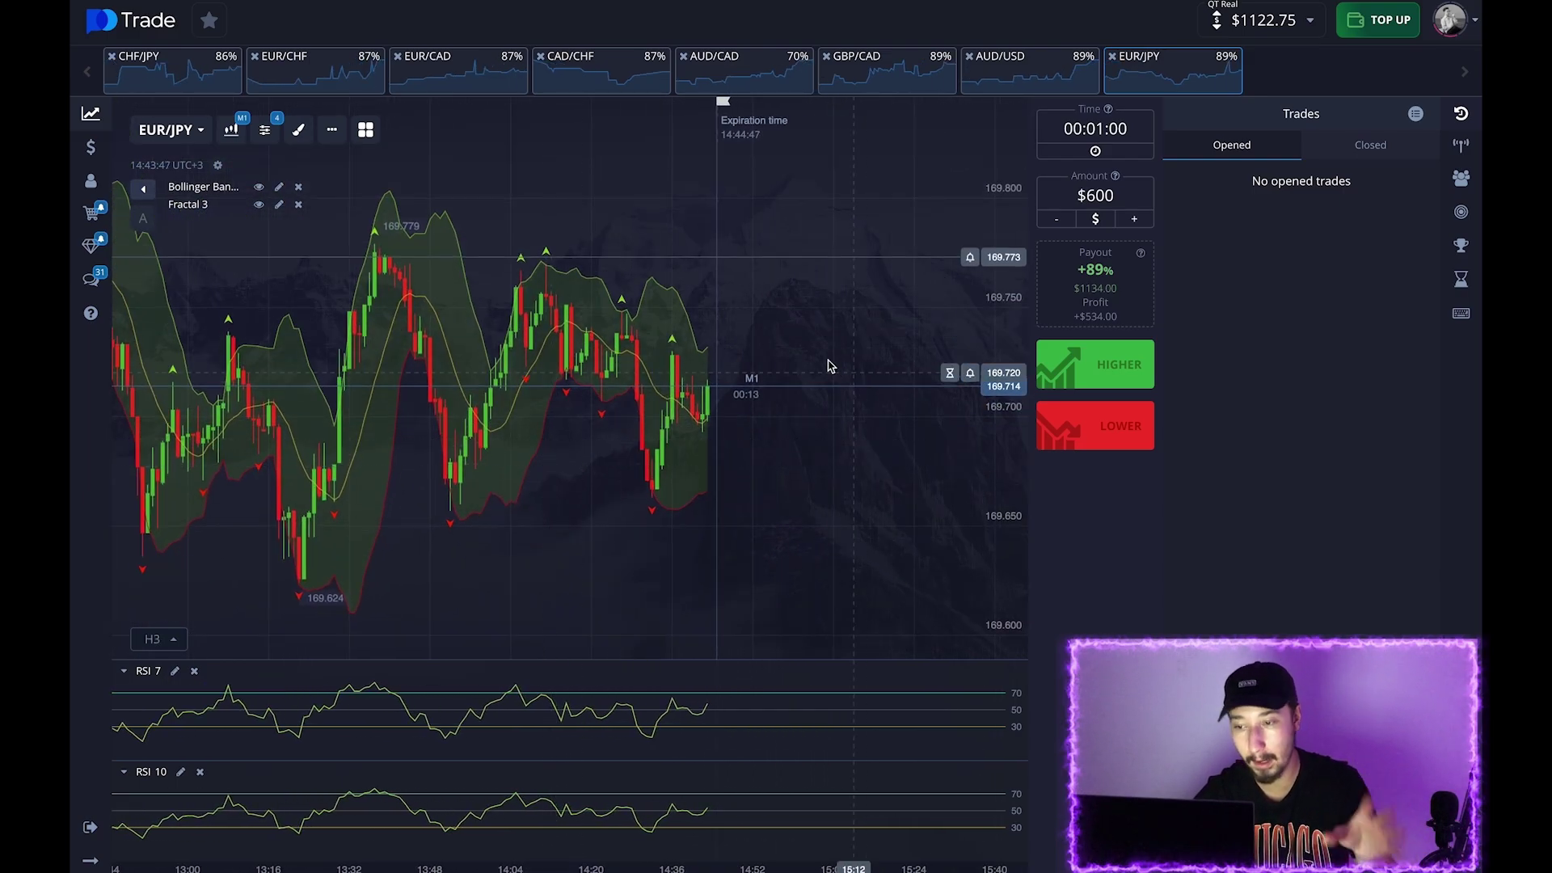
{"action": "scroll", "coordinate": [828, 366], "scroll_direction": "up", "scroll_amount": 3}
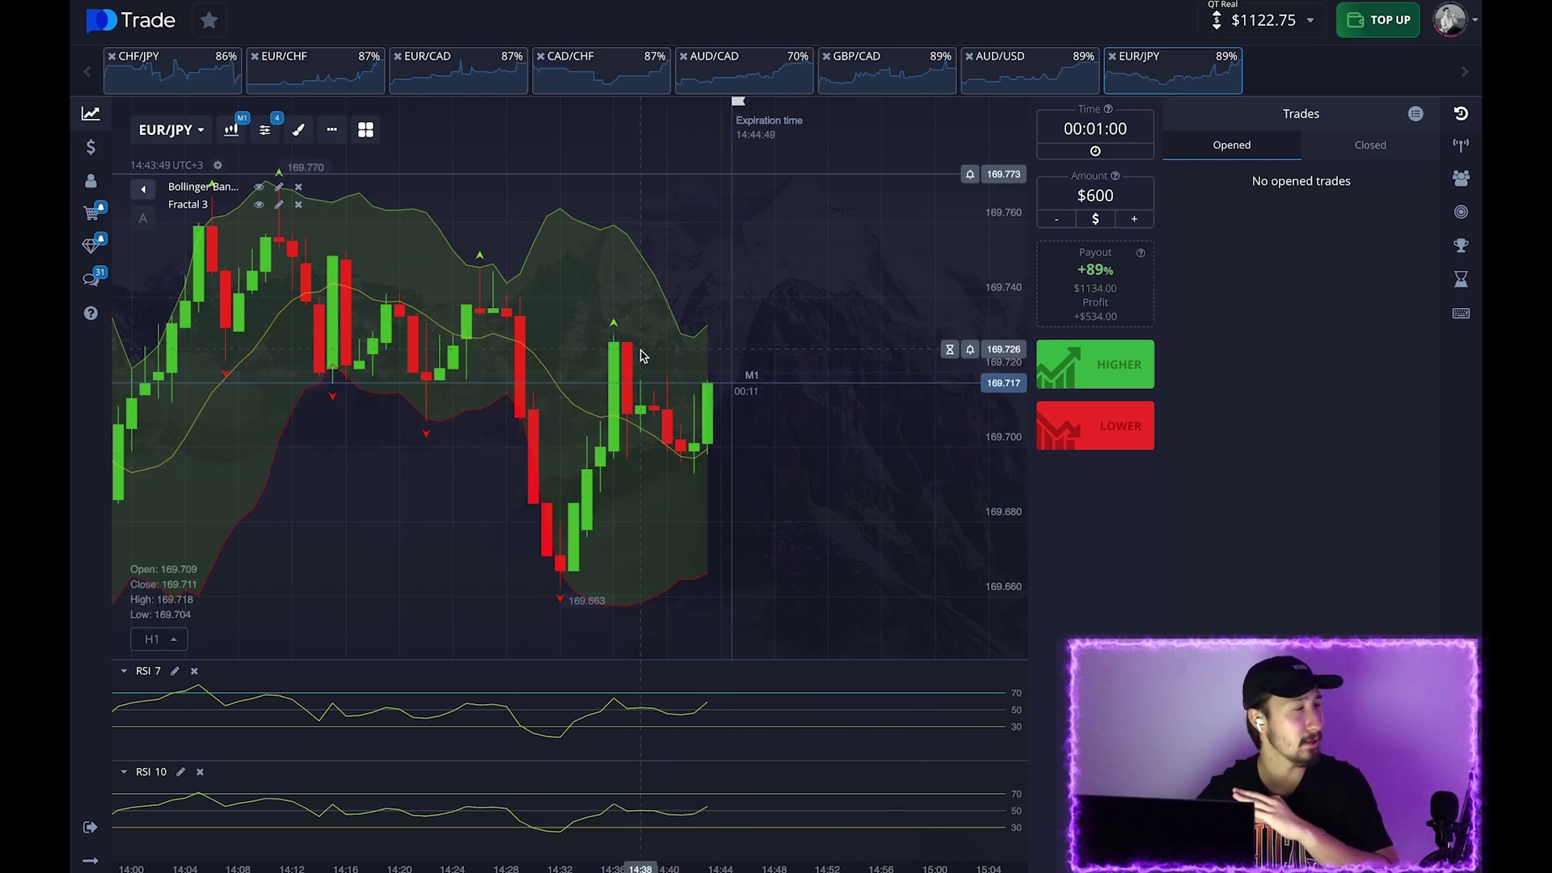
{"action": "scroll", "coordinate": [661, 443], "scroll_direction": "up", "scroll_amount": 3}
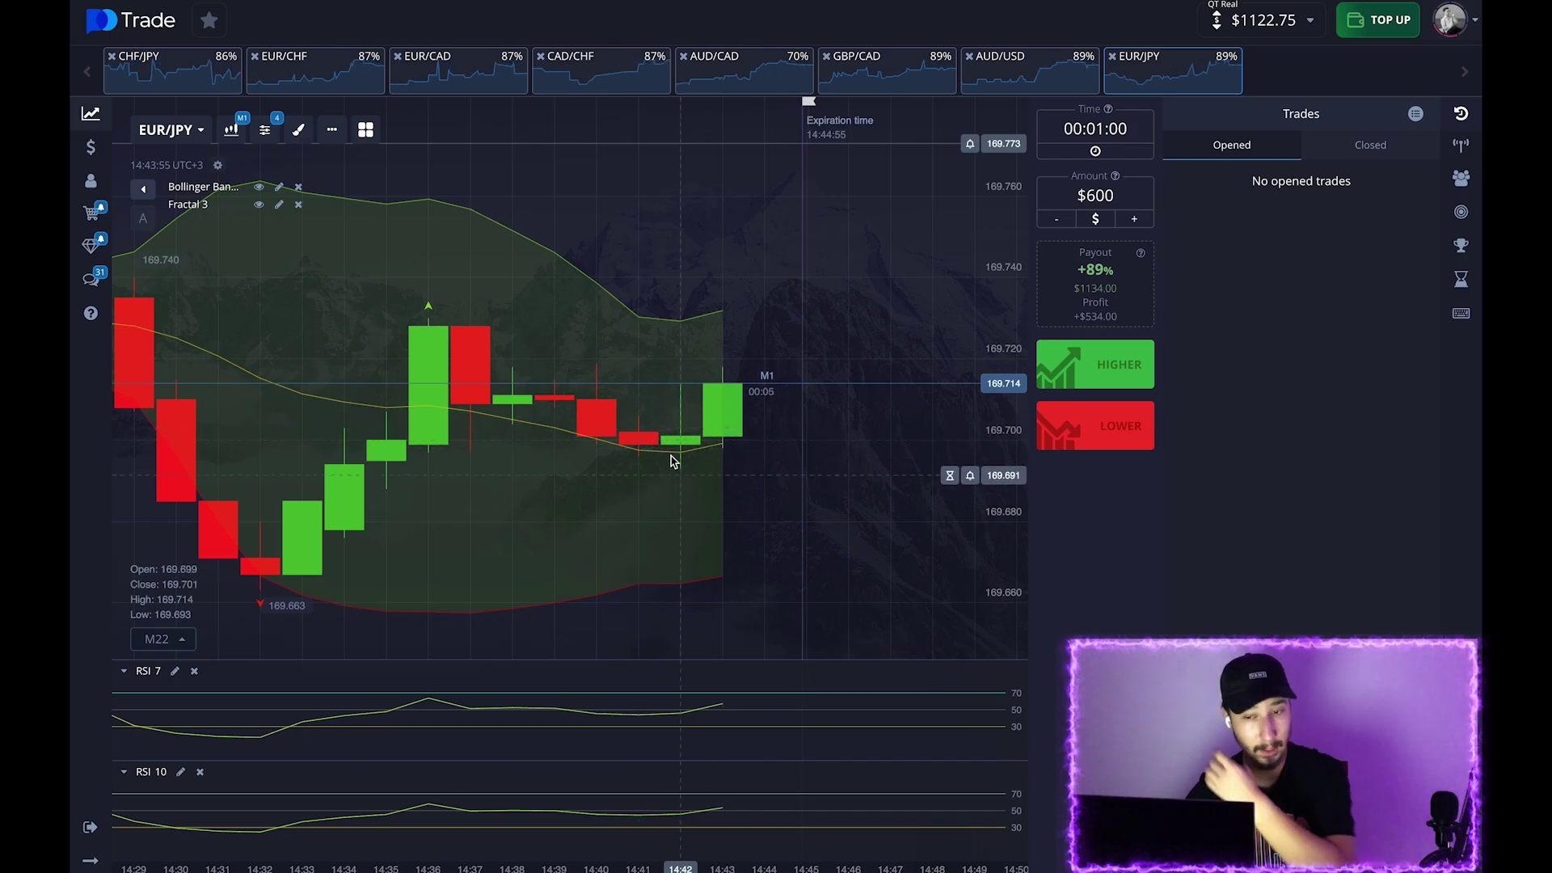
{"action": "scroll", "coordinate": [752, 508], "scroll_direction": "down", "scroll_amount": 5}
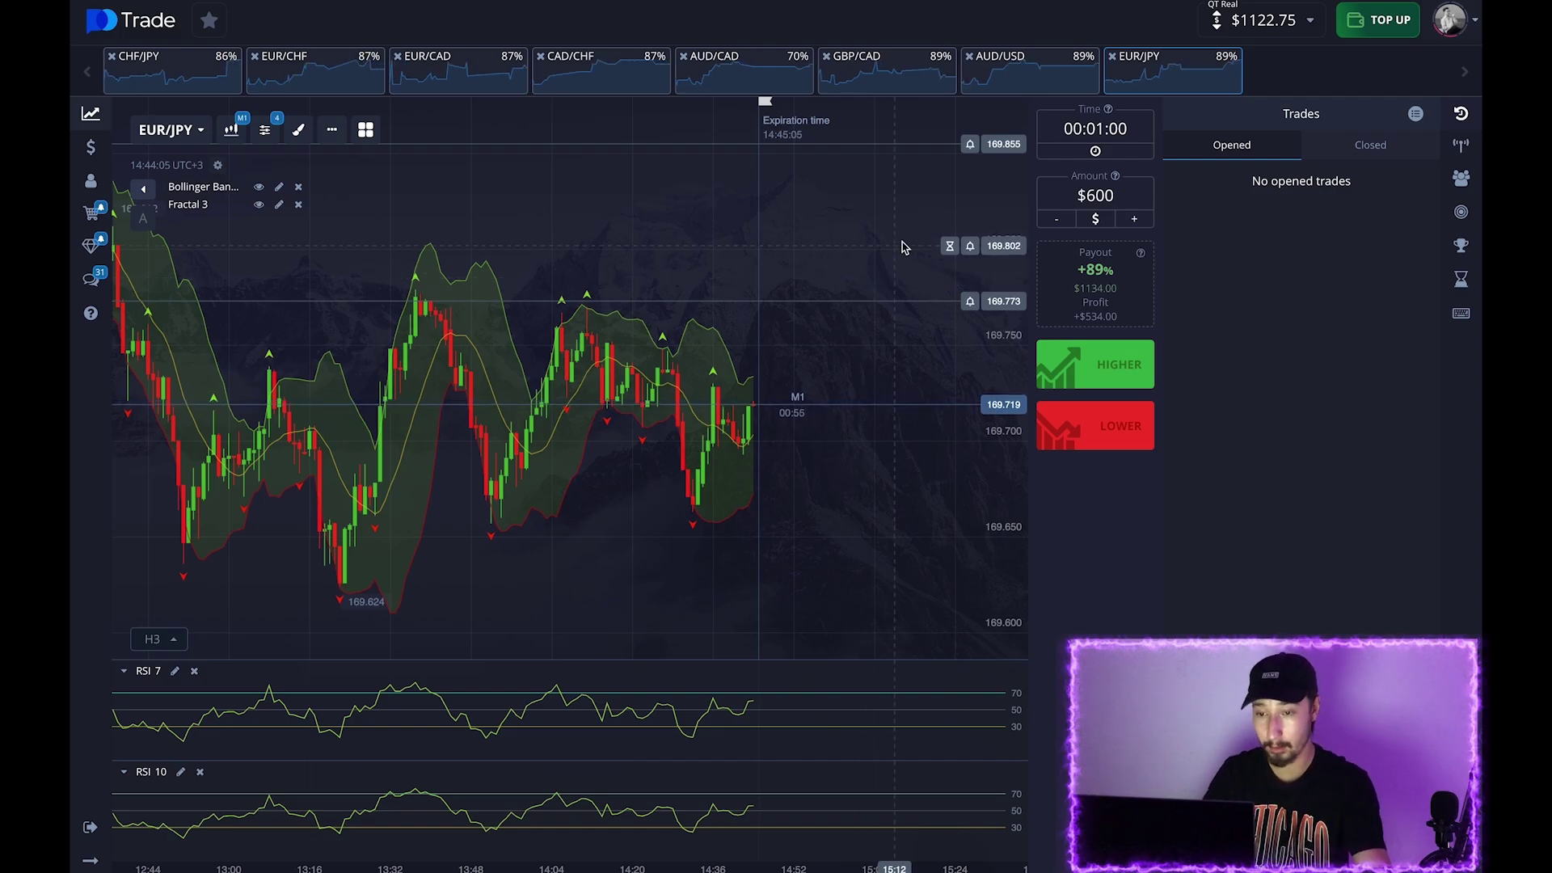
{"action": "key", "text": "shift+t"}
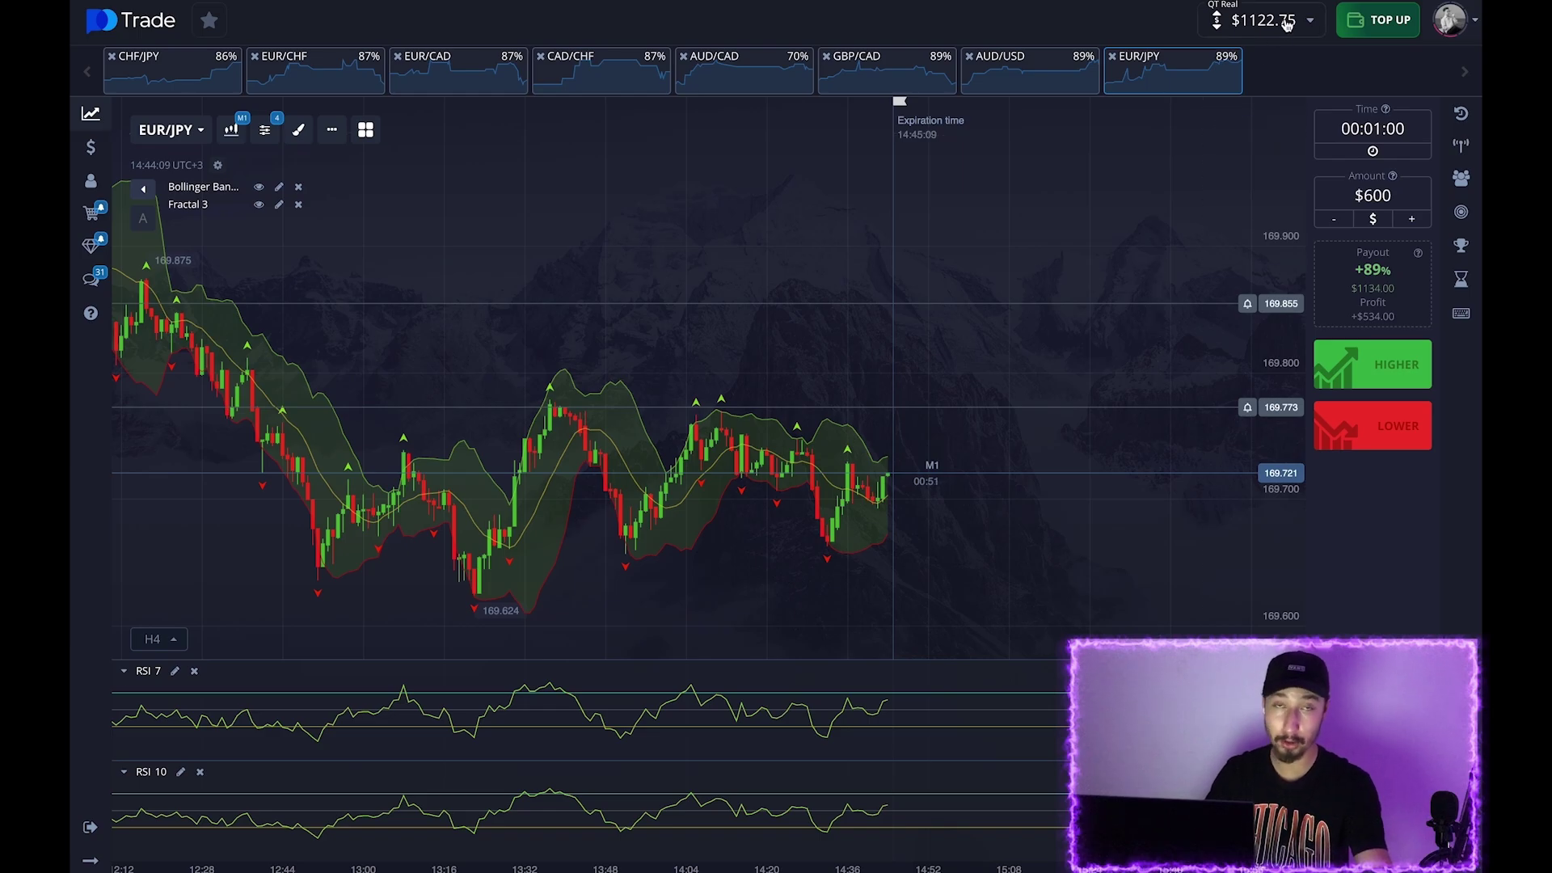
- Open the account's withdrawal page and fill in a withdrawal of $822 with Tether (USDT) TRC-20 as payment method
{"action": "left_click", "coordinate": [1286, 24]}
{"action": "left_click", "coordinate": [1297, 112]}
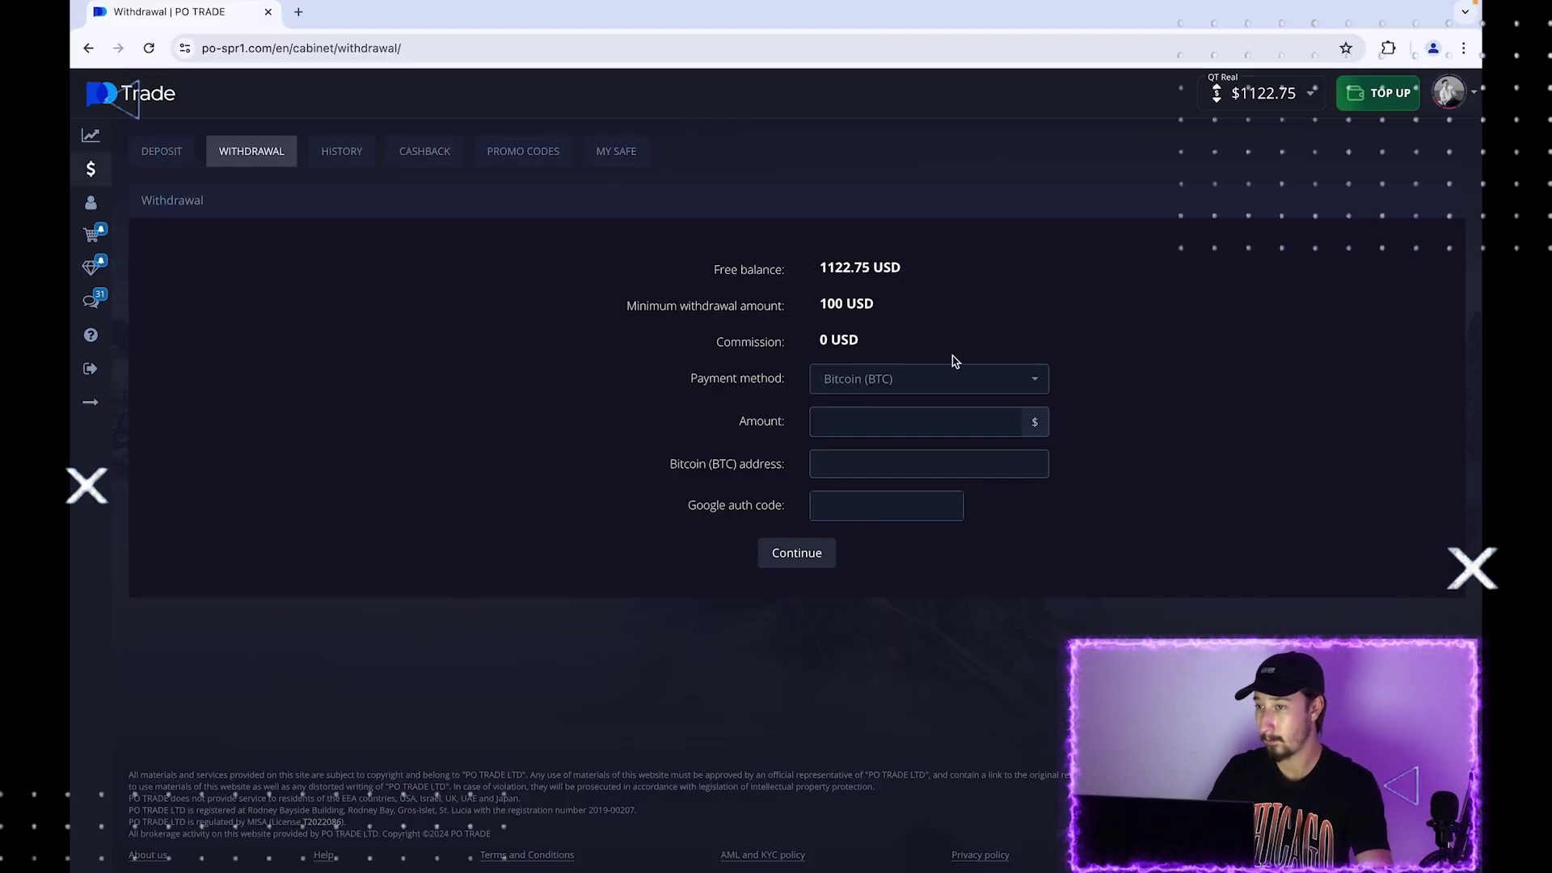
{"action": "left_click", "coordinate": [894, 430]}
{"action": "type", "text": "822"}
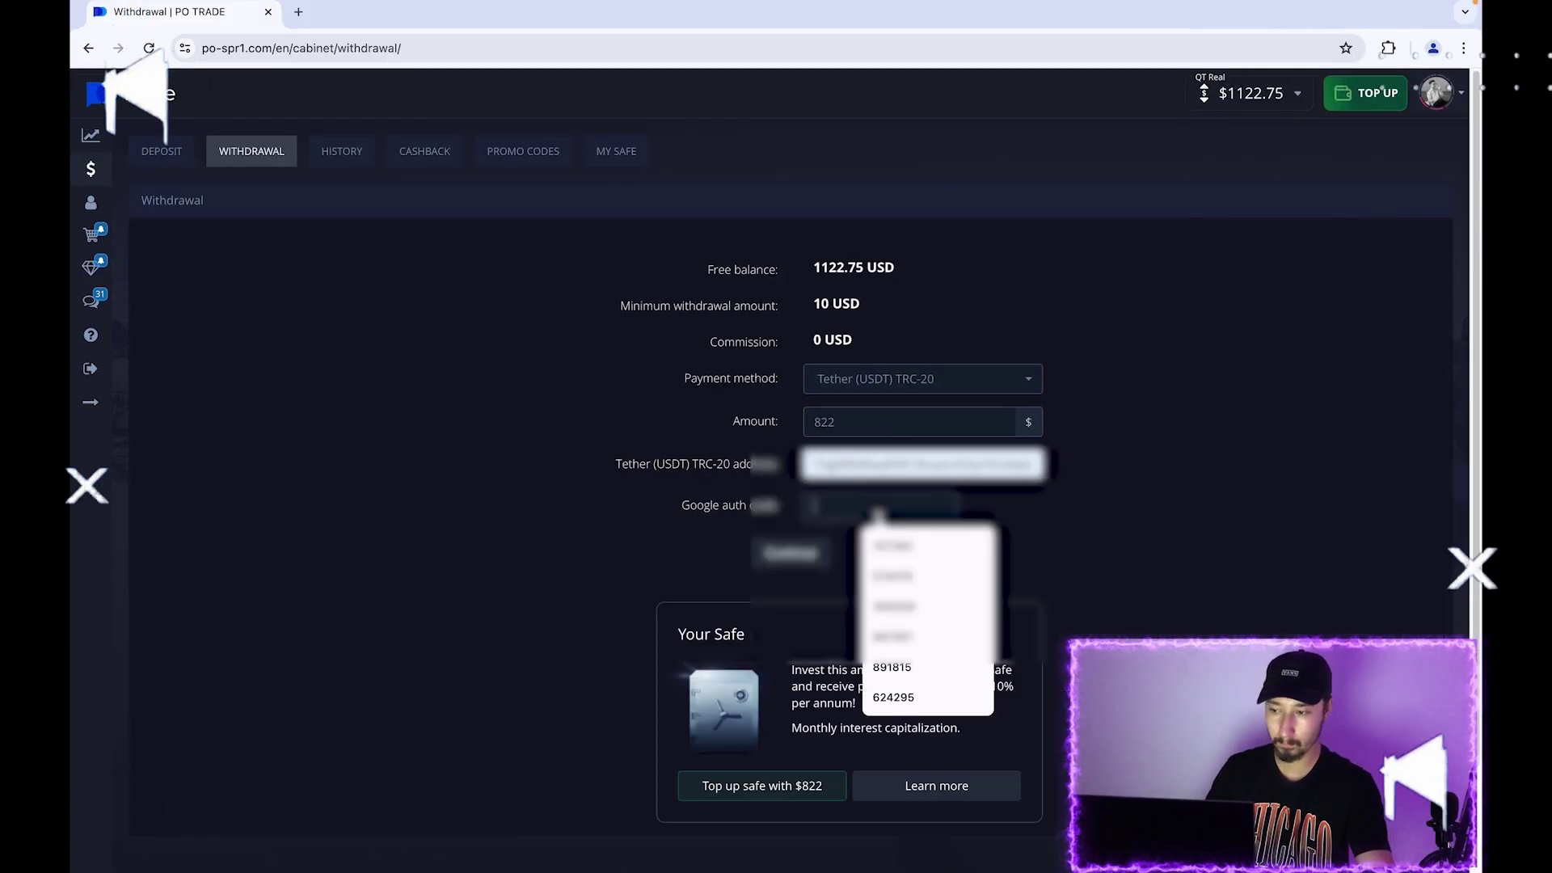